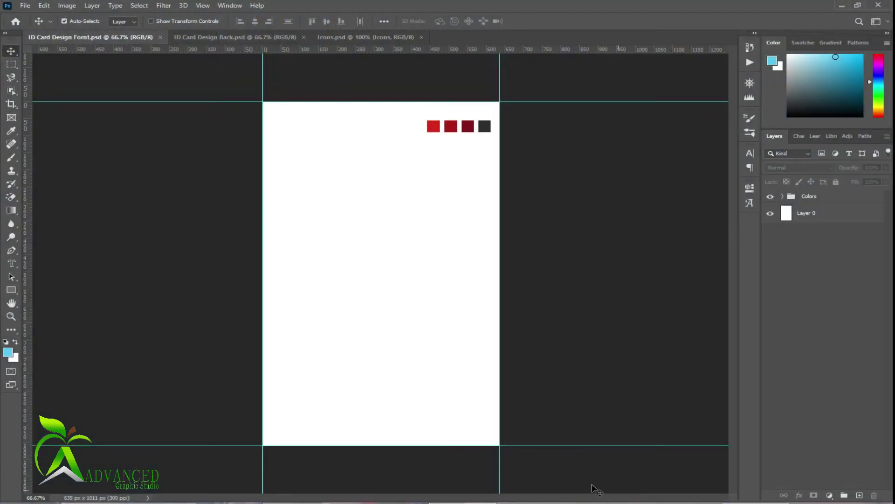
- Name the new document 'ID Card' and check its 2.117-inch width
click(26, 7)
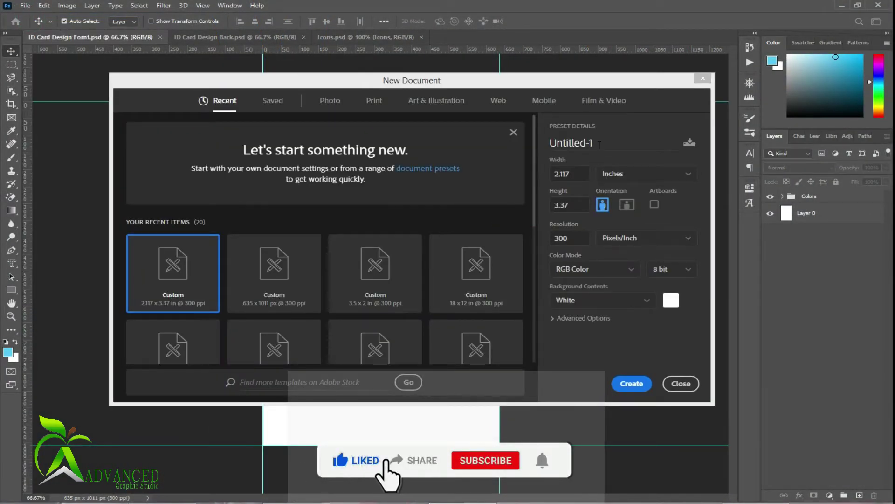
click(599, 143)
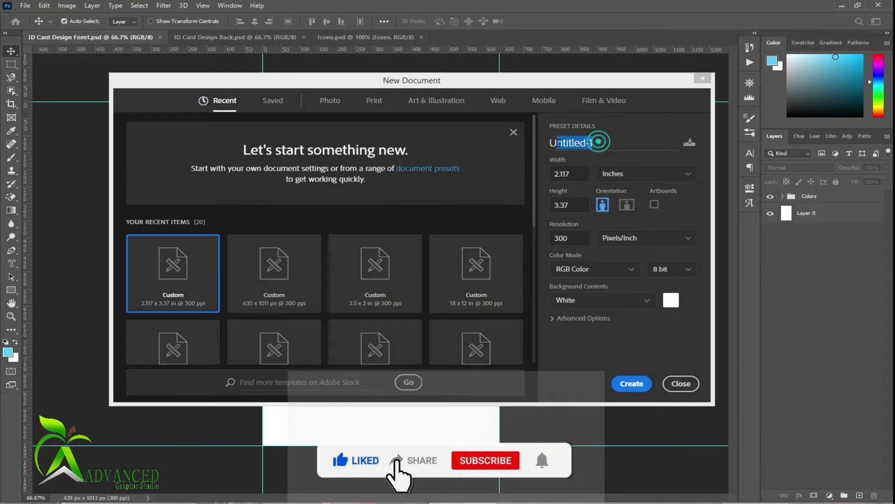
double_click(569, 142)
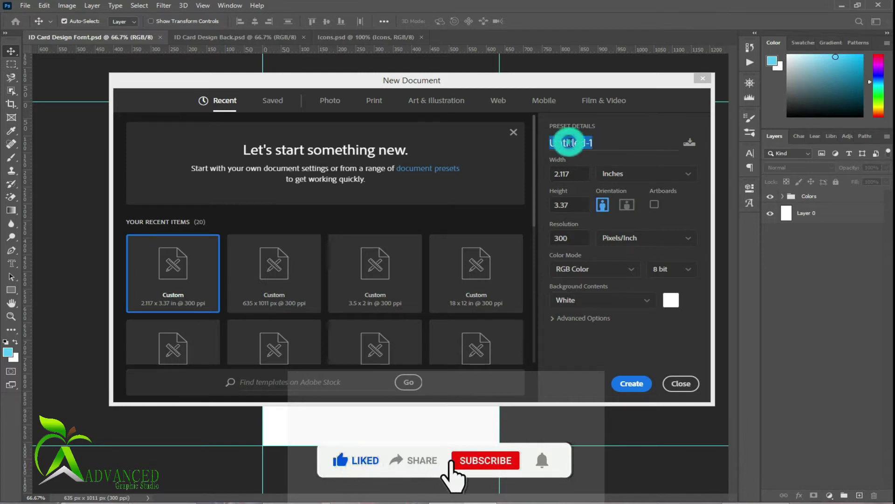
key(BackSpace)
text(ID Card Design)
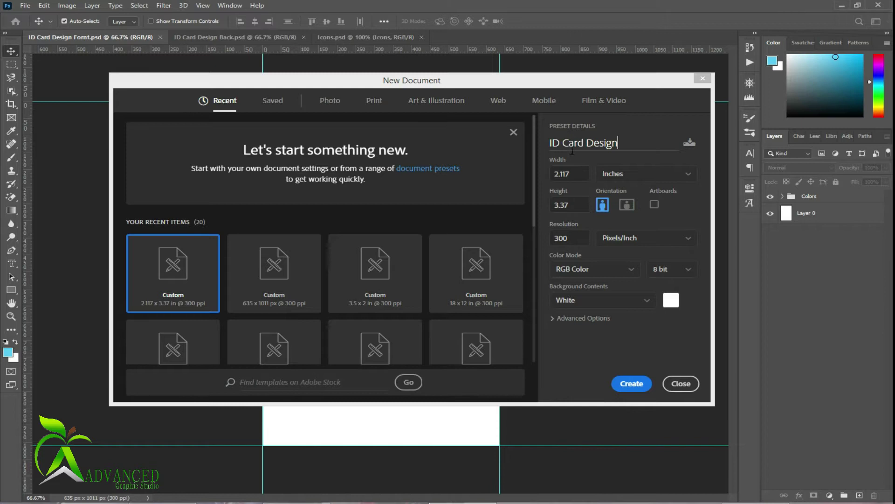
click(570, 173)
- Keep RGB Color as the colour mode and dismiss the new document setup
click(578, 239)
click(584, 273)
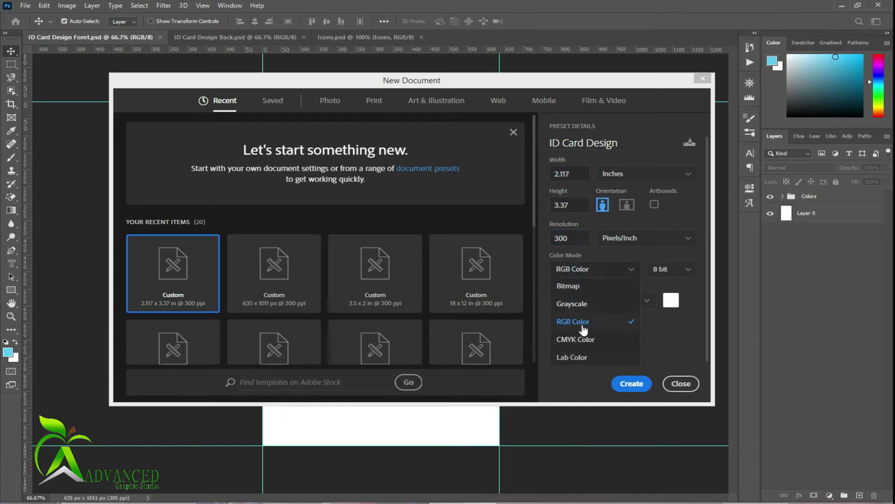
click(656, 342)
click(681, 384)
- Draw a 635×630 px dark grey rectangle from the card's top-left corner
click(400, 255)
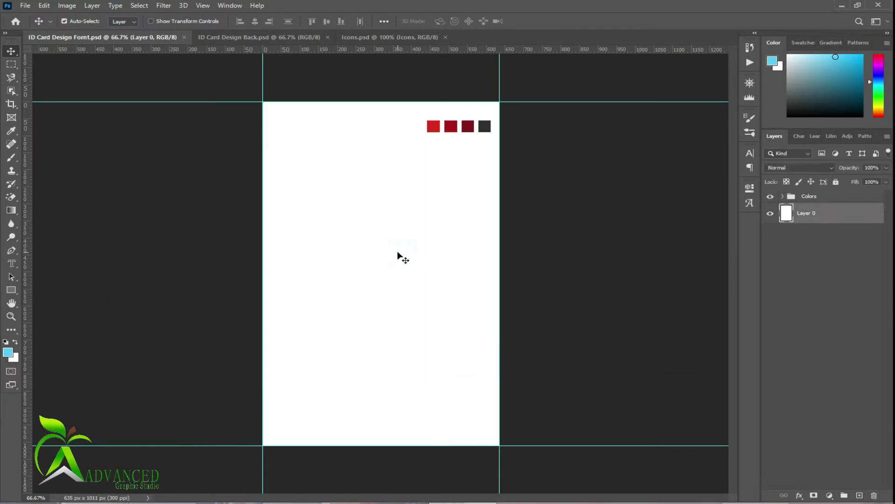
click(11, 290)
click(37, 287)
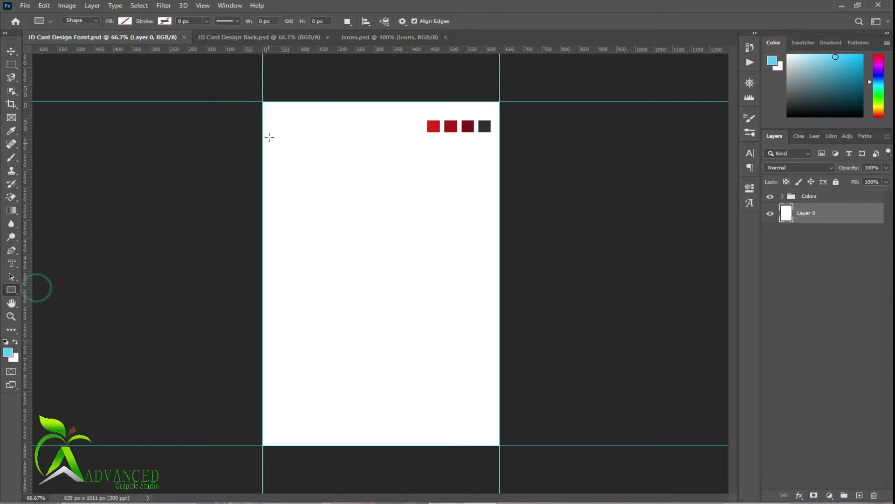
drag(263, 102, 325, 185)
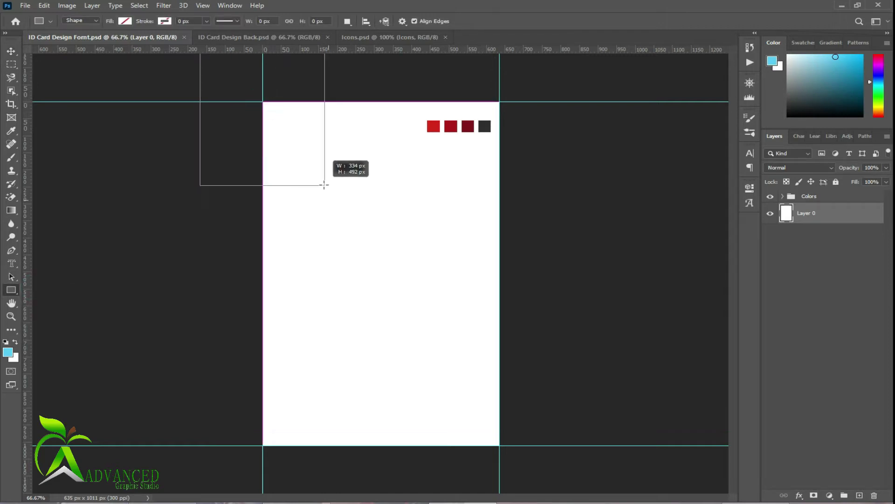
mouse_move(325, 185)
mouse_down()
mouse_move(338, 181)
mouse_move(499, 346)
mouse_move(500, 316)
mouse_up()
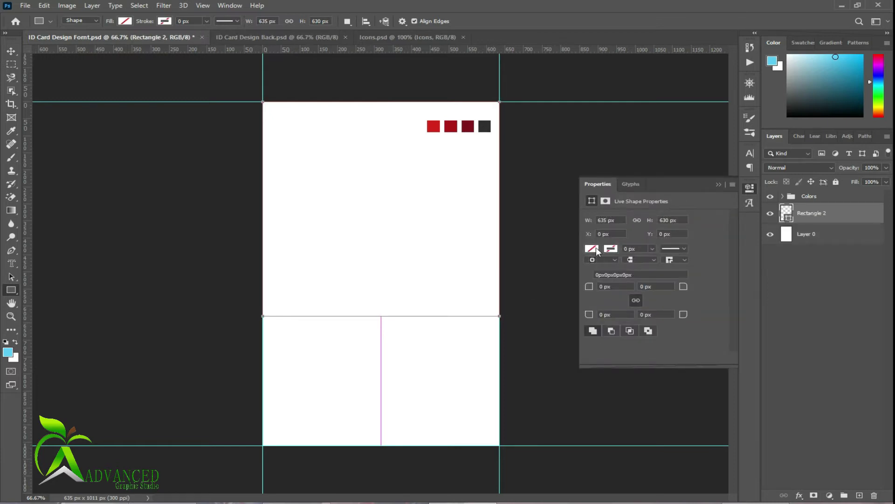
click(592, 249)
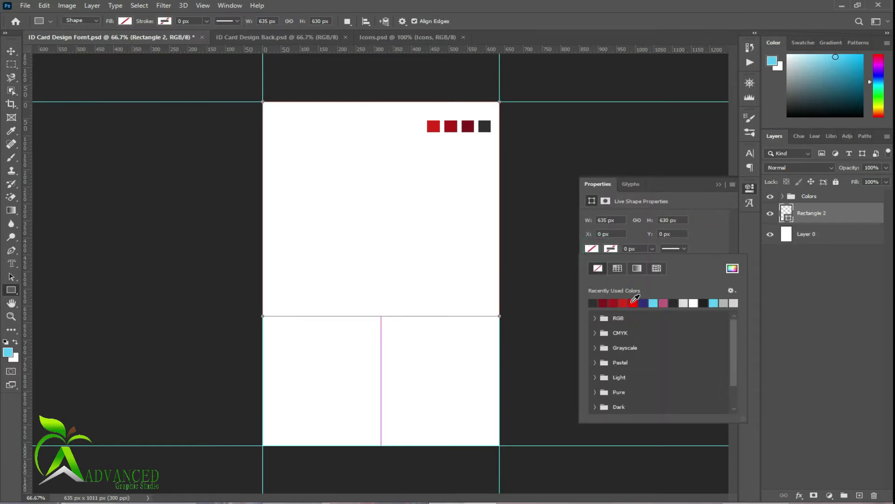
click(593, 302)
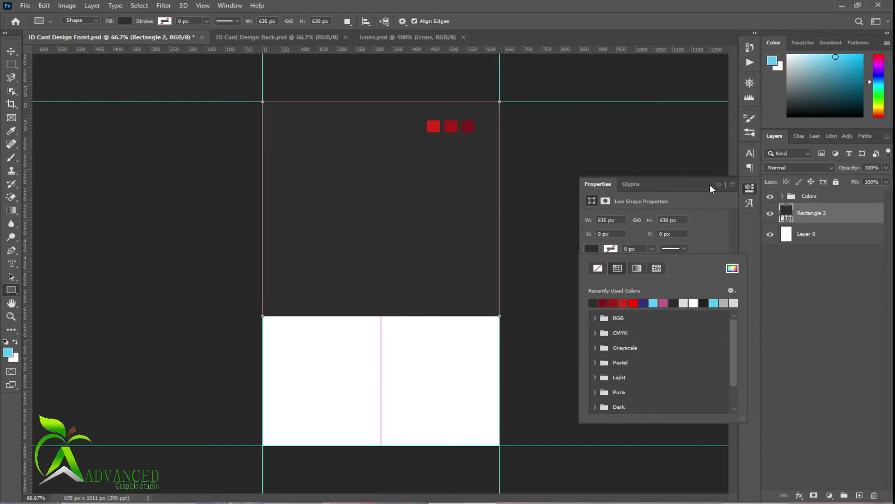
click(718, 183)
- Reorder the rectangle and the Colors group in the Layers panel
click(802, 196)
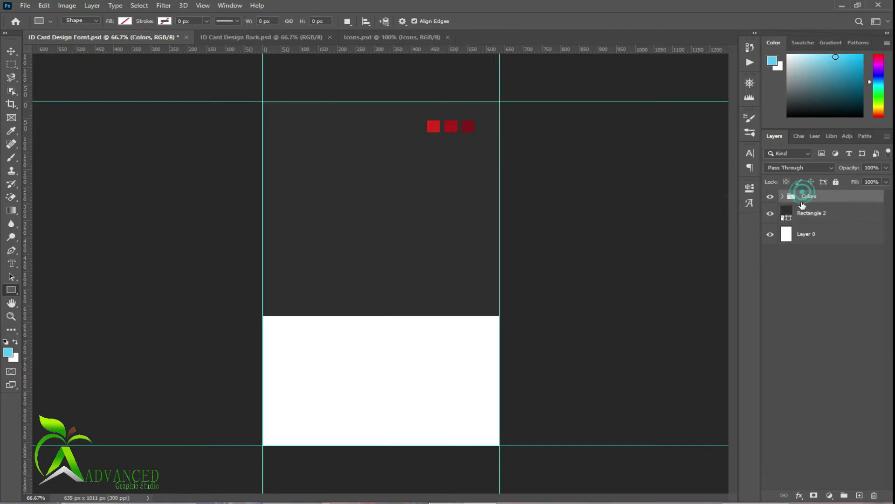
drag(802, 204, 802, 224)
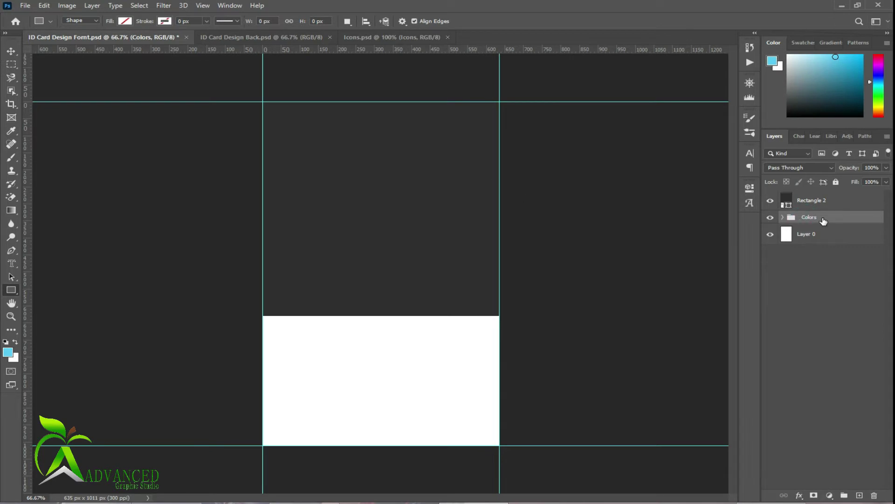
drag(814, 200, 817, 219)
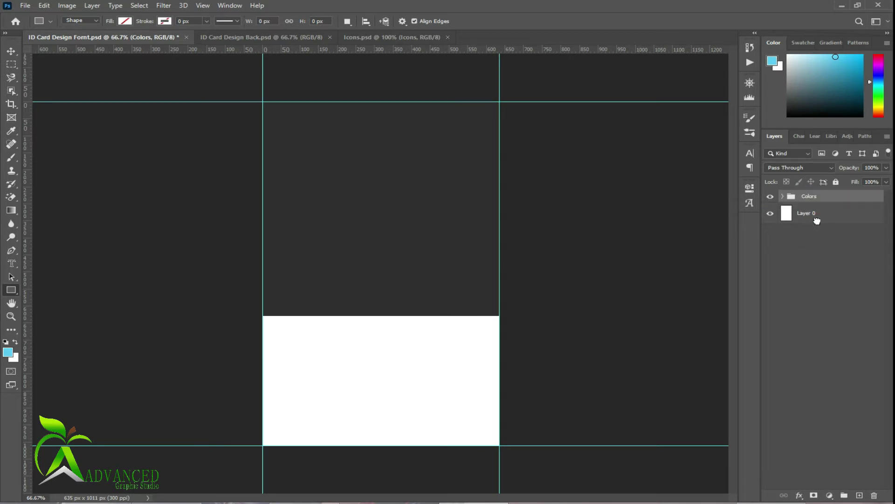
- Undo the grouping, move the colour squares down onto the white area, and select the dark rectangle
key(ctrl+z)
key(ctrl+z)
key(v)
drag(436, 126, 405, 381)
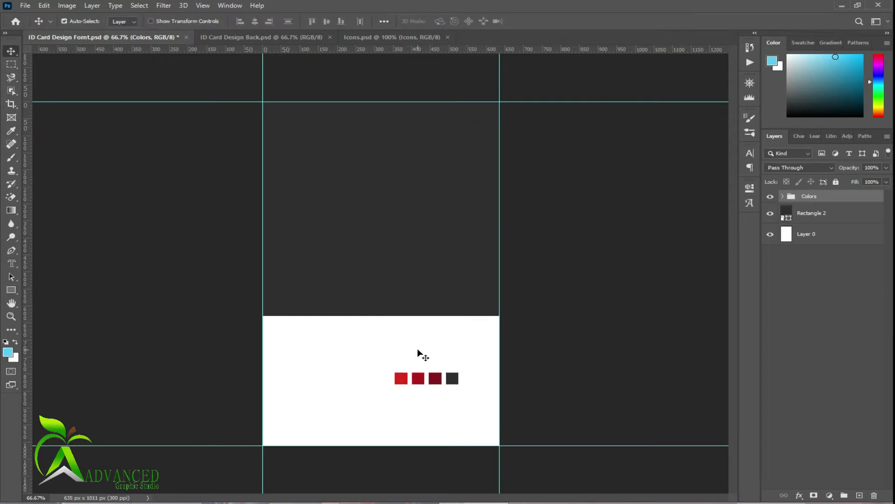
ctrl+click(367, 267)
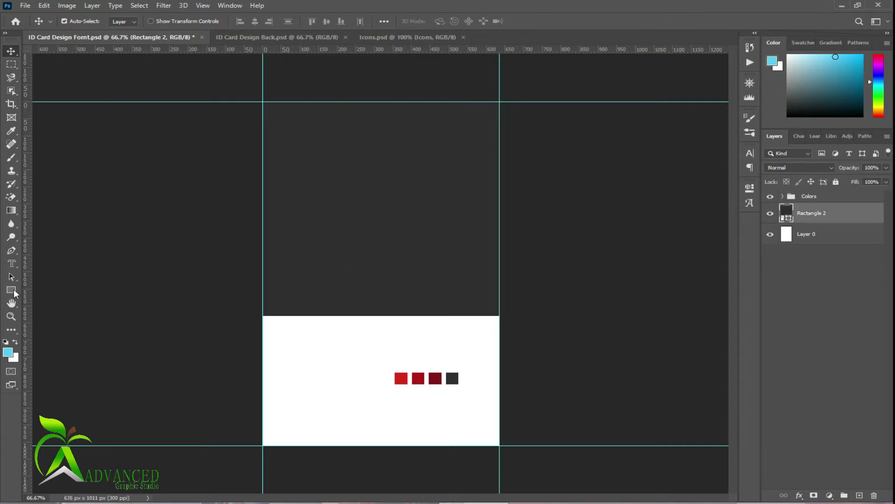
right_click(18, 262)
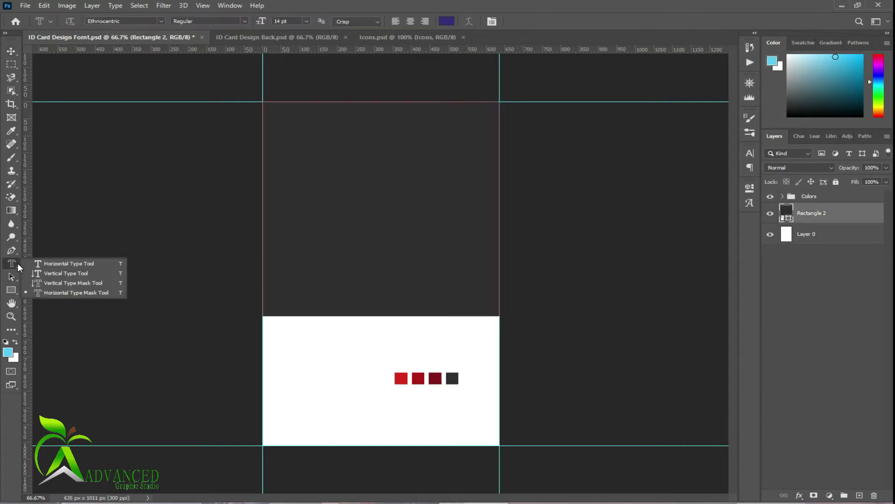
click(44, 262)
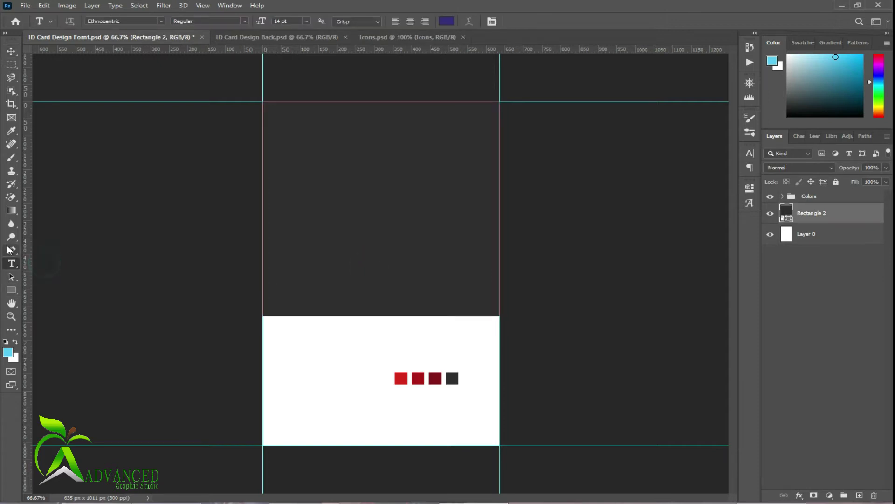
right_click(11, 290)
click(32, 287)
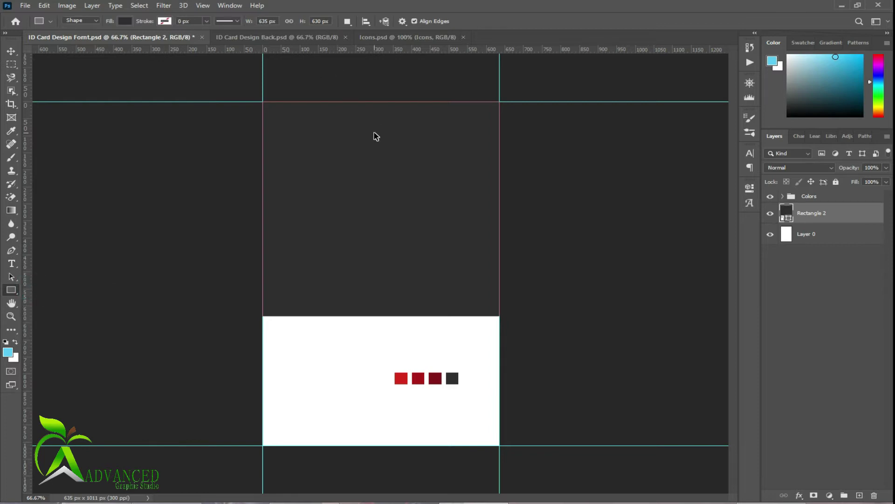
- Skew the dark rectangle so its bottom edge rises to the right (about -16.3°), then save
key(ctrl+t)
right_click(429, 183)
click(456, 232)
drag(499, 317, 500, 252)
click(526, 21)
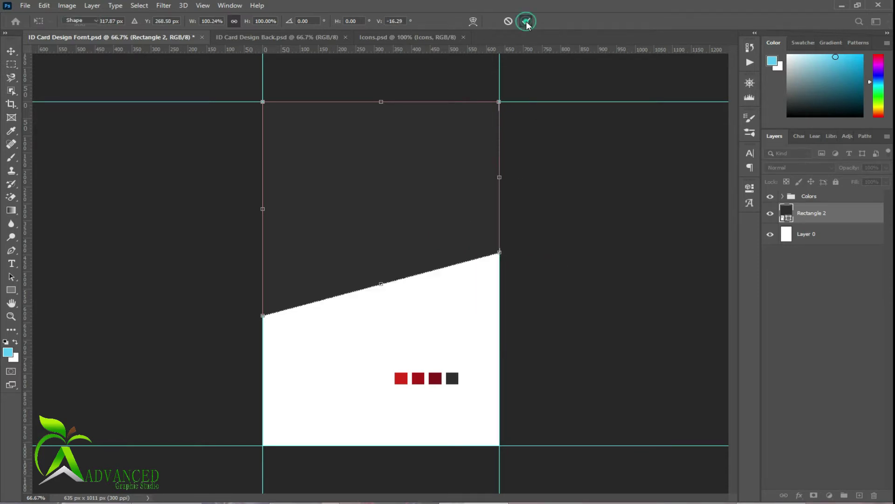
click(410, 190)
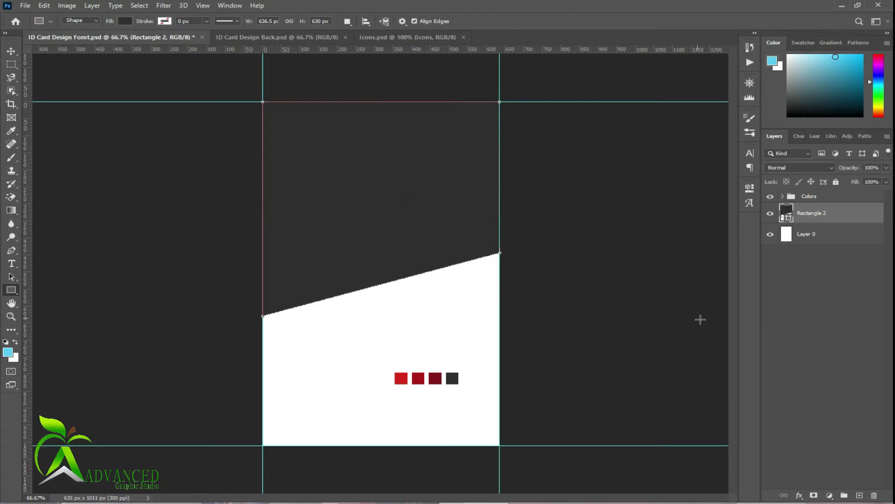
key(ctrl+s)
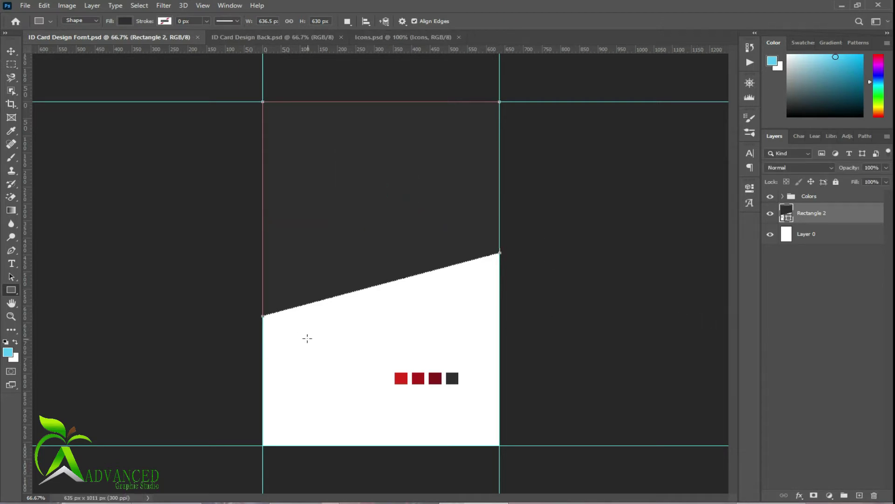
- Draw a thin vertical dark red stripe rectangle across the slanted edge
right_click(12, 291)
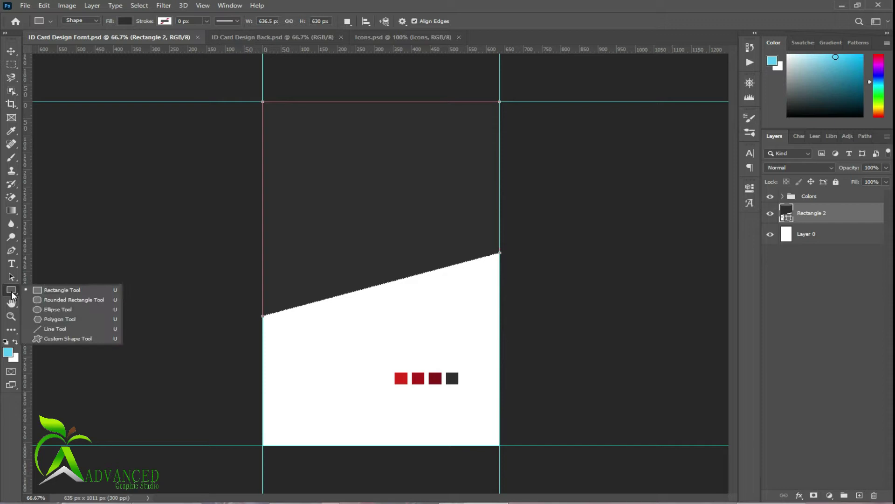
click(39, 289)
mouse_move(303, 189)
mouse_down()
mouse_move(315, 255)
mouse_move(314, 360)
mouse_move(312, 353)
mouse_up()
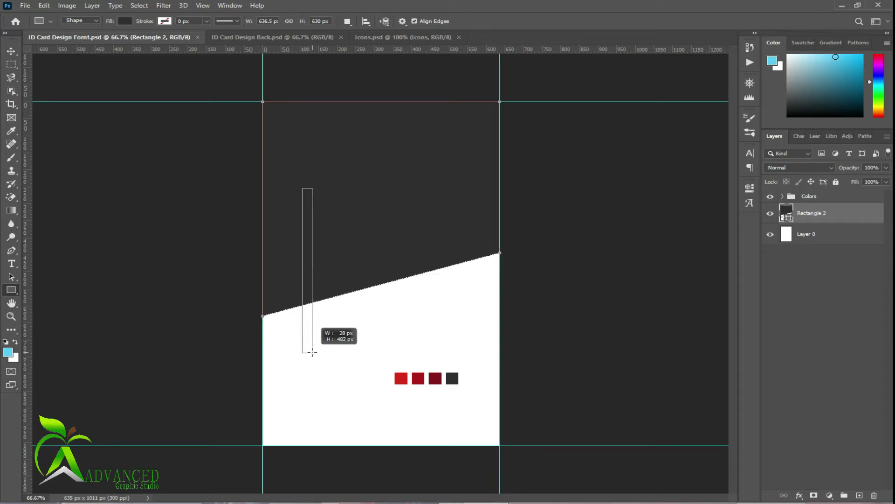
drag(313, 353, 314, 360)
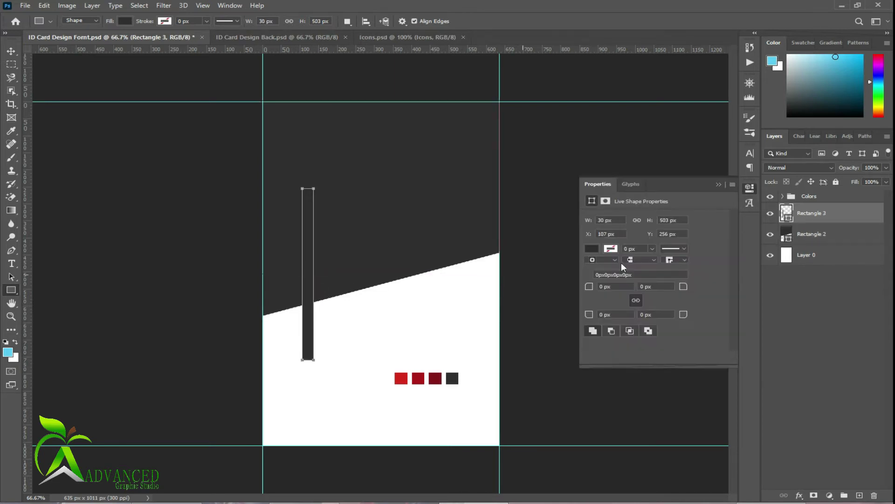
click(591, 248)
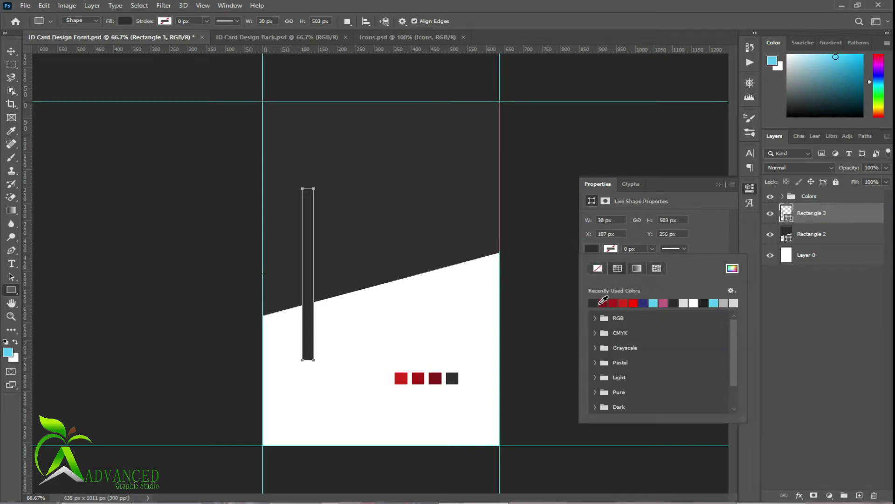
click(614, 303)
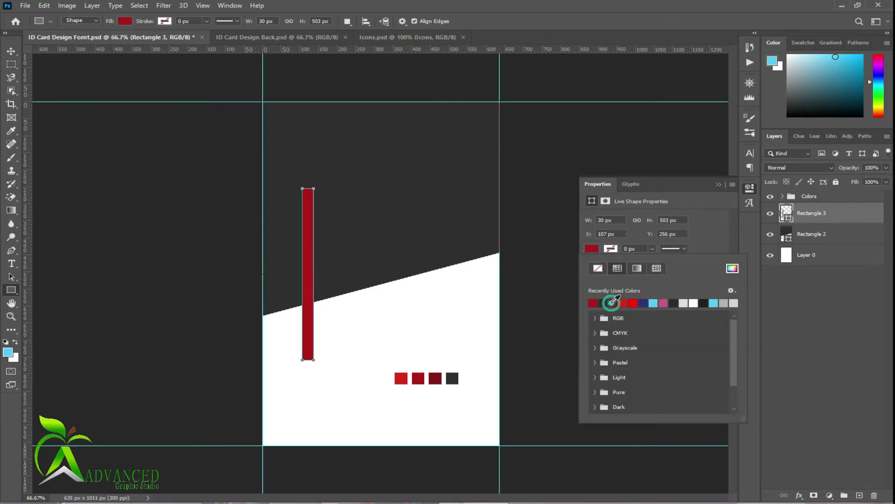
click(719, 184)
- Rotate the red stripe about 35.48° and set its lower end on the card's left edge
key(v)
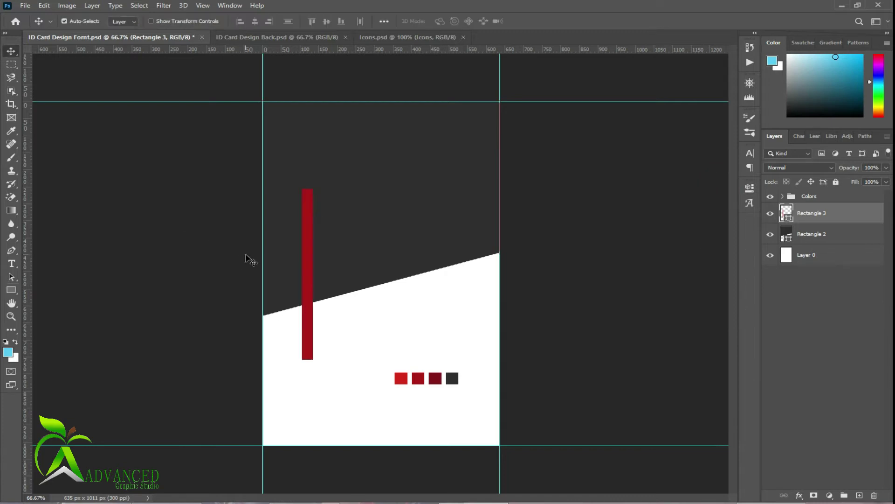
click(307, 279)
key(ctrl+t)
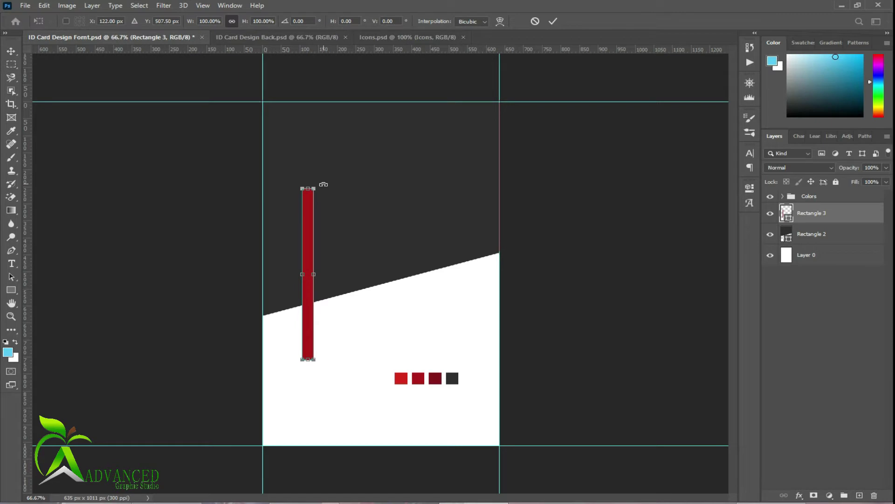
mouse_move(323, 184)
mouse_down()
mouse_move(377, 263)
mouse_move(373, 238)
mouse_move(357, 238)
mouse_move(379, 203)
mouse_up()
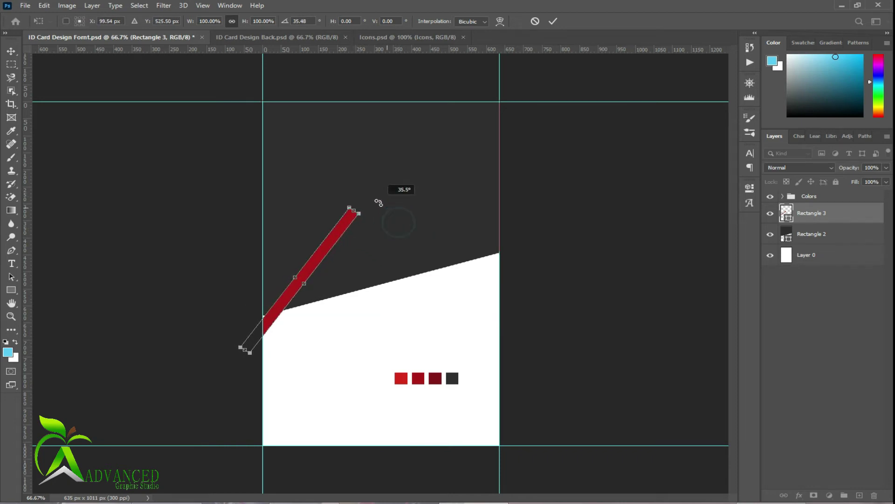
drag(346, 229, 353, 220)
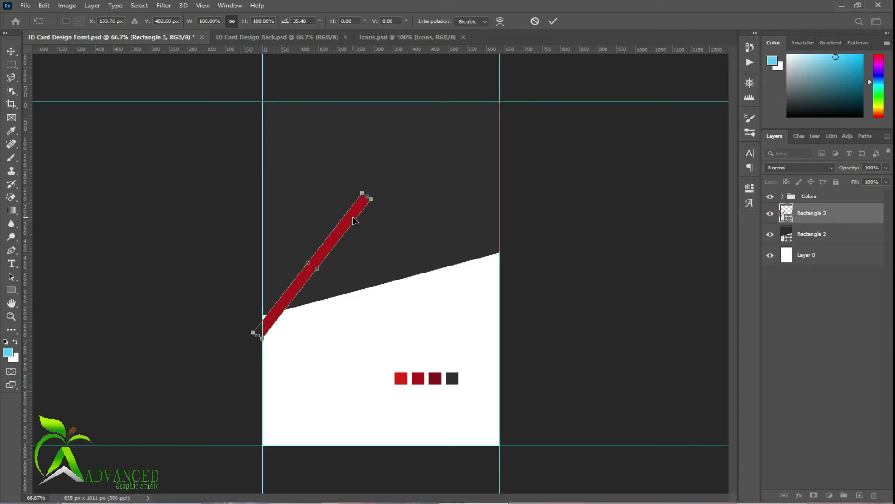
mouse_move(353, 220)
mouse_down()
mouse_move(359, 216)
mouse_move(350, 220)
mouse_up()
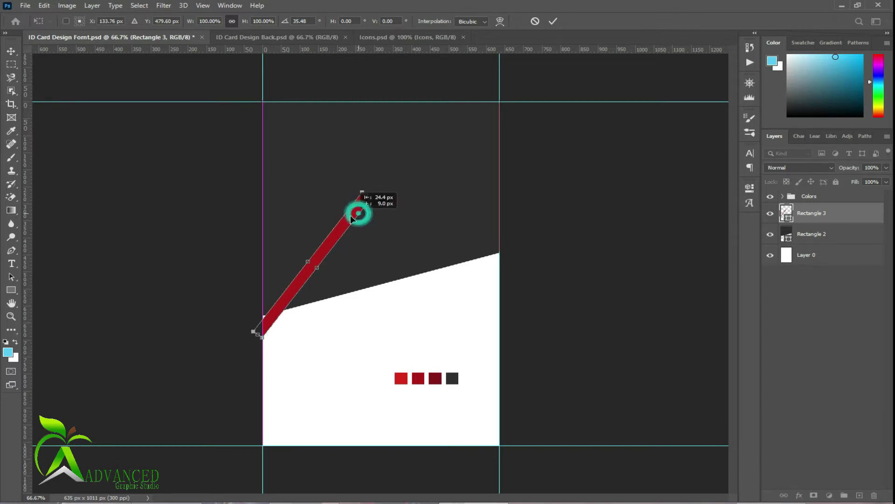
- Skew the dark top's bottom-left corner down to the stripe, then duplicate the stripe toward the top-right corner
click(553, 22)
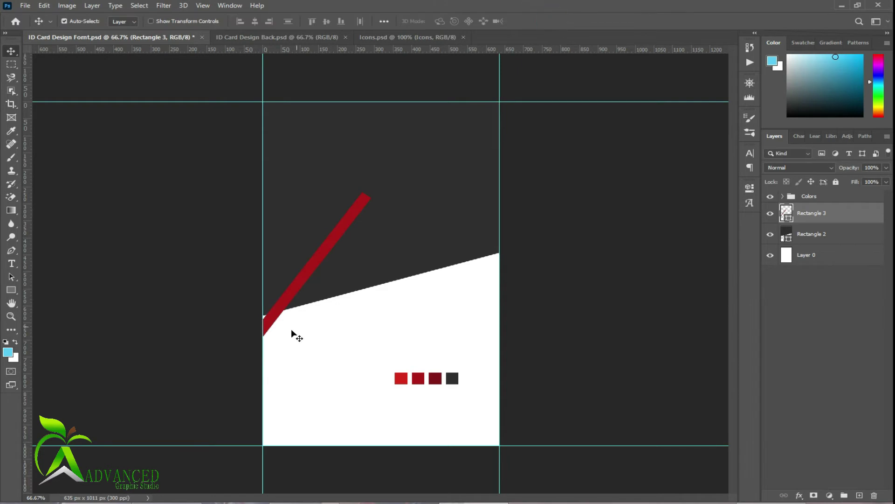
ctrl+click(315, 290)
key(ctrl+t)
right_click(314, 289)
click(327, 333)
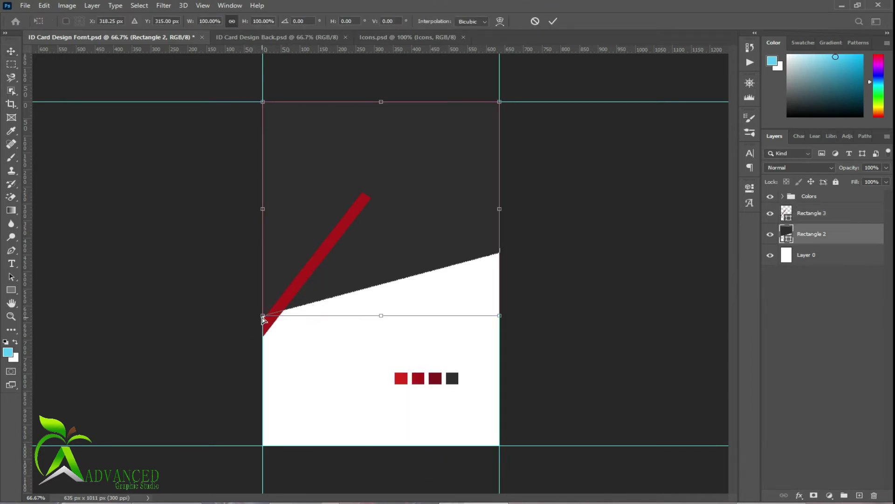
drag(262, 316, 264, 337)
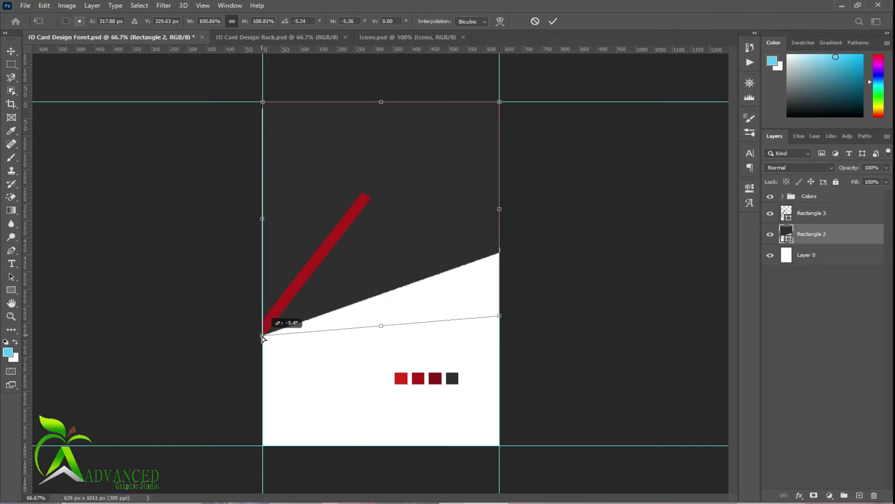
drag(264, 337, 264, 336)
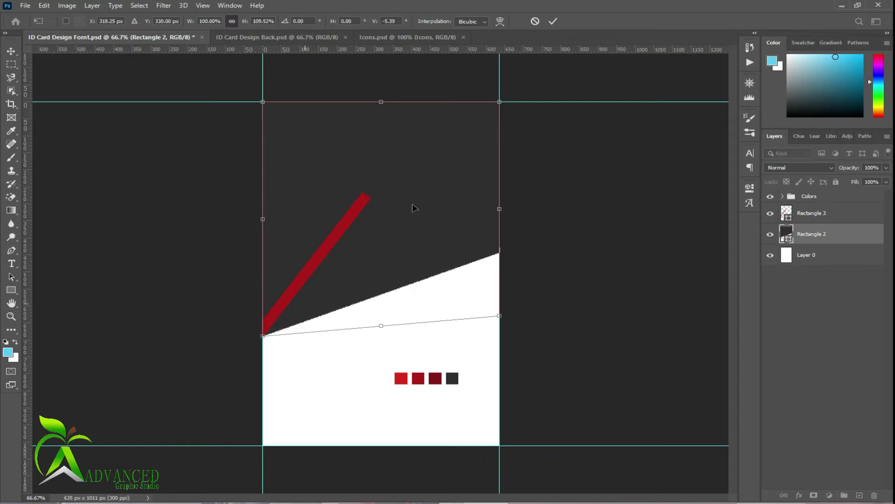
click(553, 21)
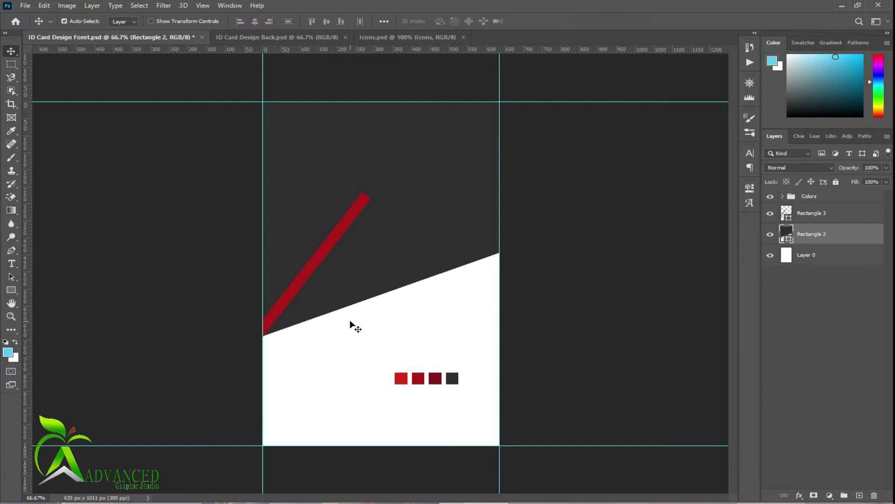
mouse_move(325, 250)
mouse_down()
mouse_move(469, 141)
mouse_move(456, 163)
mouse_move(469, 153)
mouse_up()
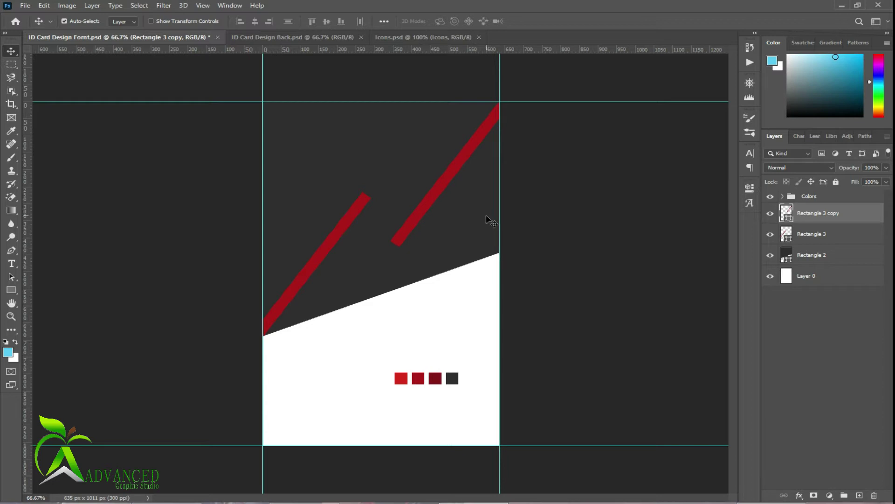
- Draw a Pen triangle between the two stripes and fill it dark red #83161b
click(11, 250)
drag(11, 250, 35, 258)
click(36, 252)
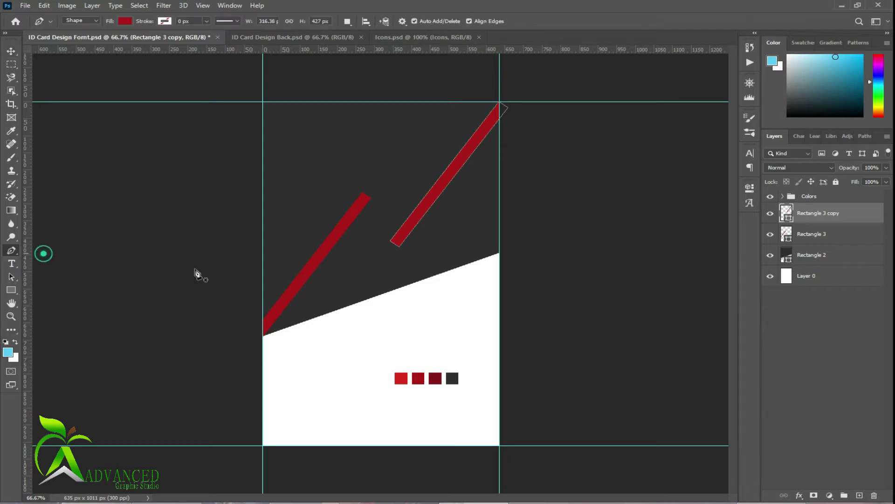
click(371, 199)
scroll(392, 218, up, 3)
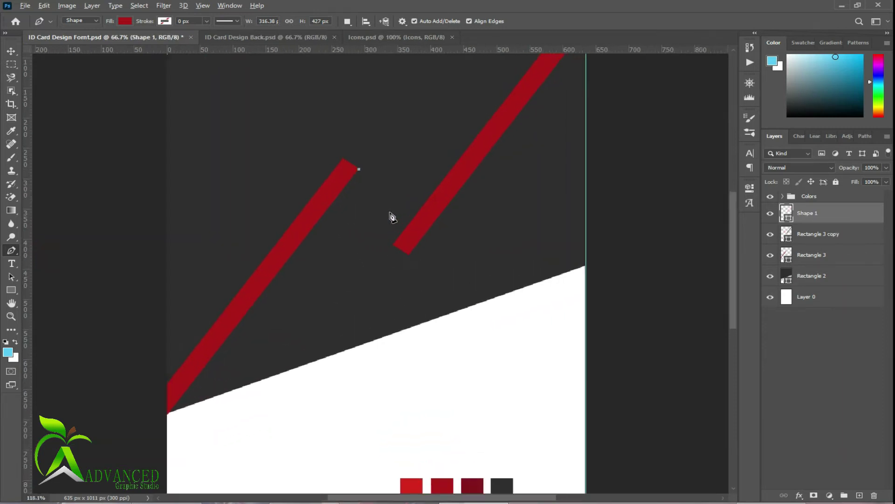
click(393, 258)
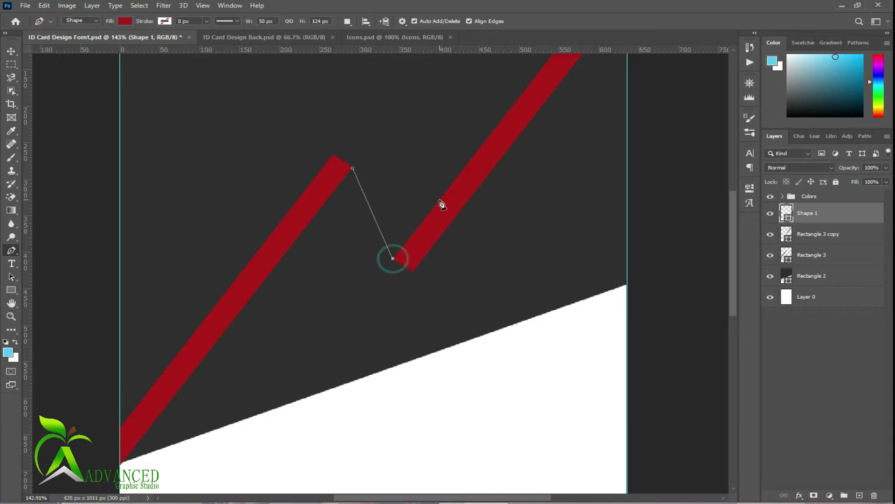
click(439, 199)
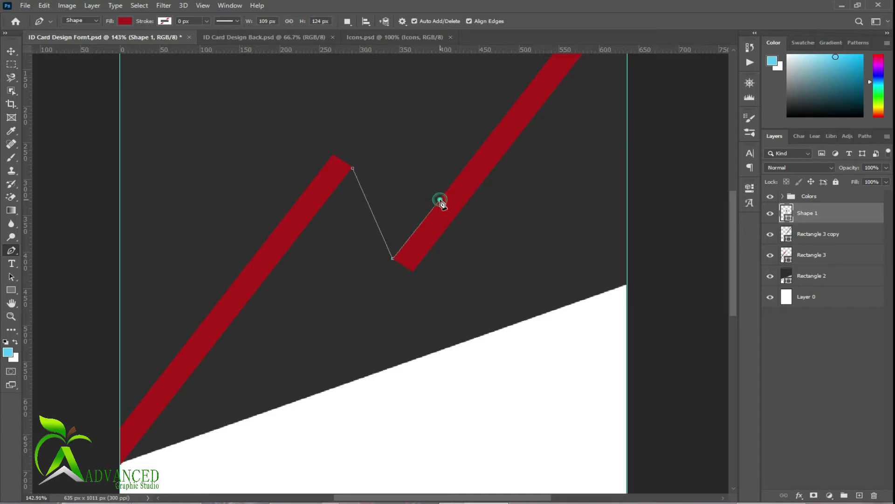
click(353, 169)
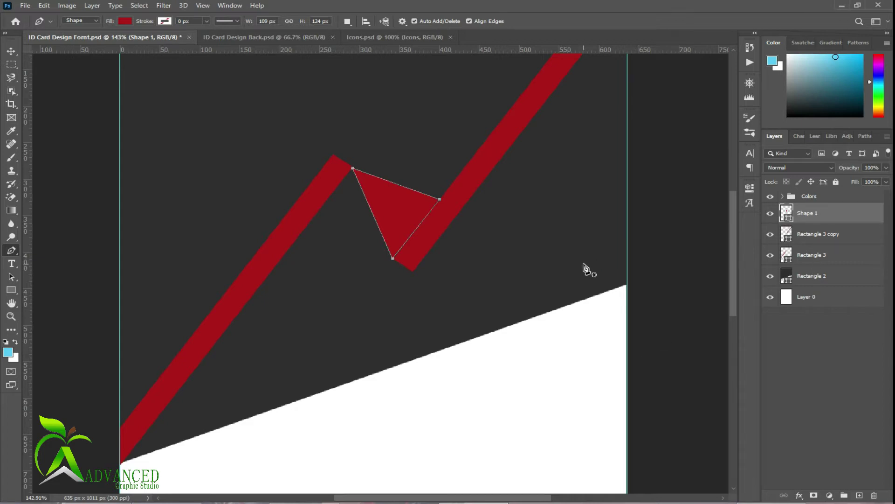
key(ctrl+0)
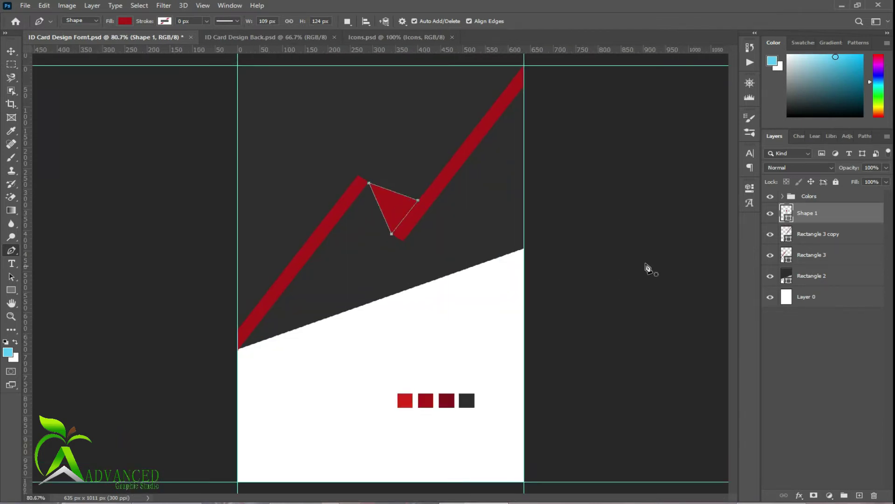
double_click(787, 214)
click(447, 397)
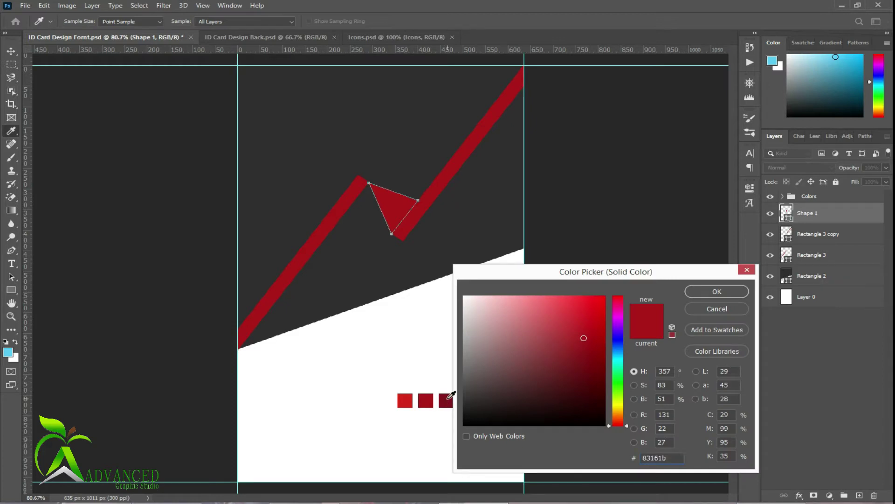
click(717, 291)
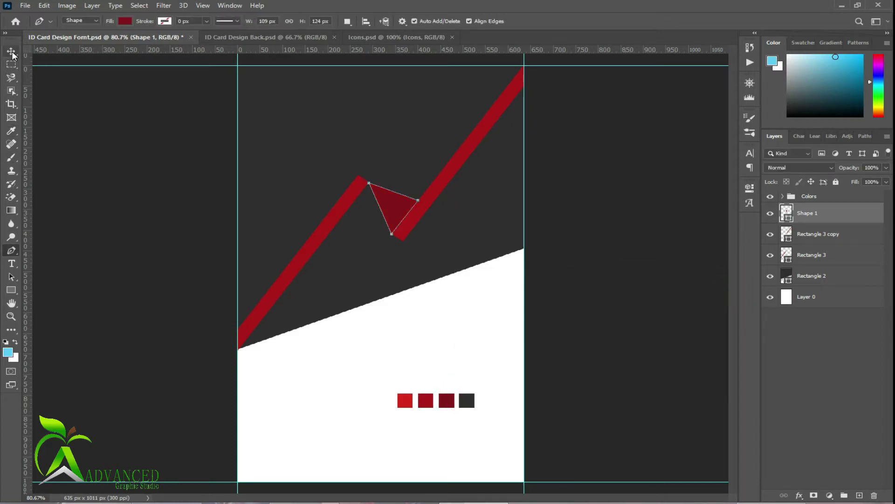
- Scale, rotate about 10° and position the triangle to join the stripes into a zigzag
key(v)
click(395, 216)
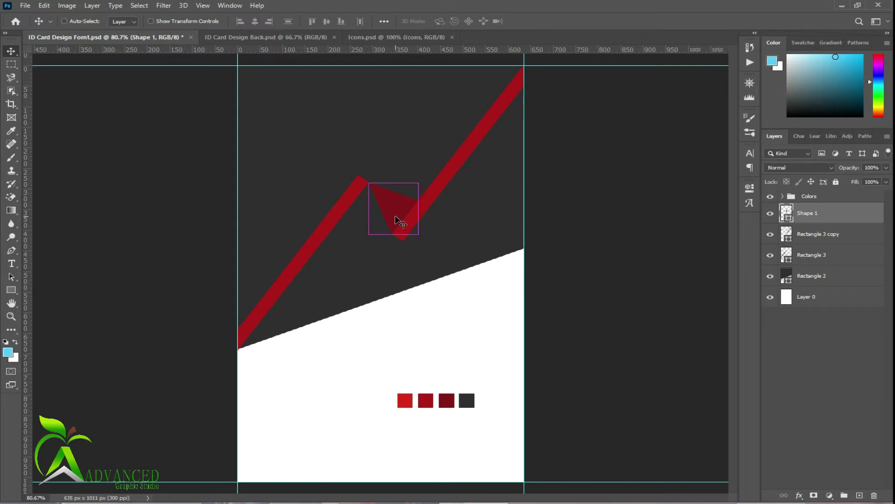
key(ctrl+t)
mouse_move(397, 214)
mouse_down()
mouse_move(386, 214)
mouse_move(380, 241)
mouse_up()
drag(380, 208, 389, 213)
drag(470, 212, 464, 220)
drag(388, 210, 377, 202)
click(553, 22)
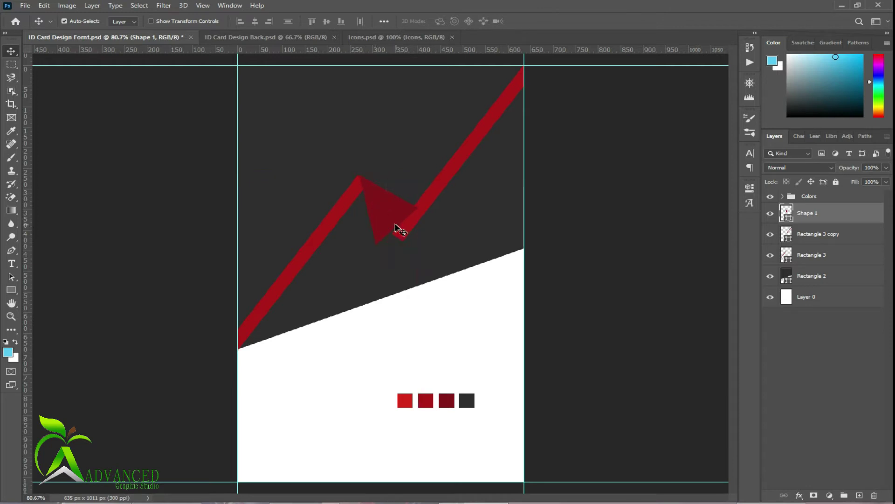
click(376, 206)
- Rotate Rectangle 3 copy about 8.5° clockwise and lower it onto the triangle's tip
click(420, 205)
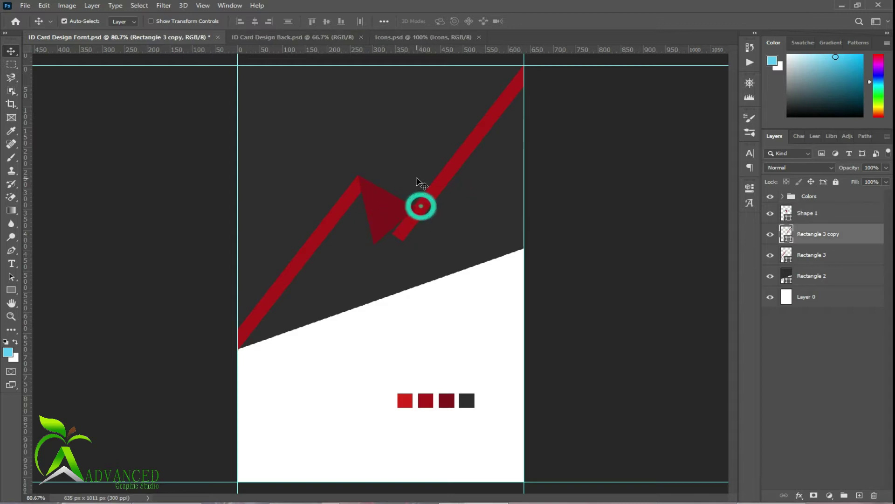
key(ctrl)
key(ctrl+t)
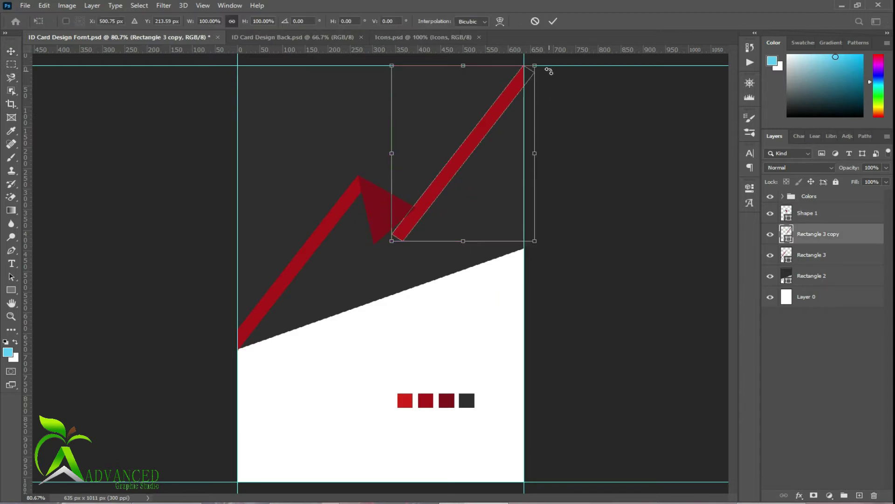
drag(549, 71, 562, 83)
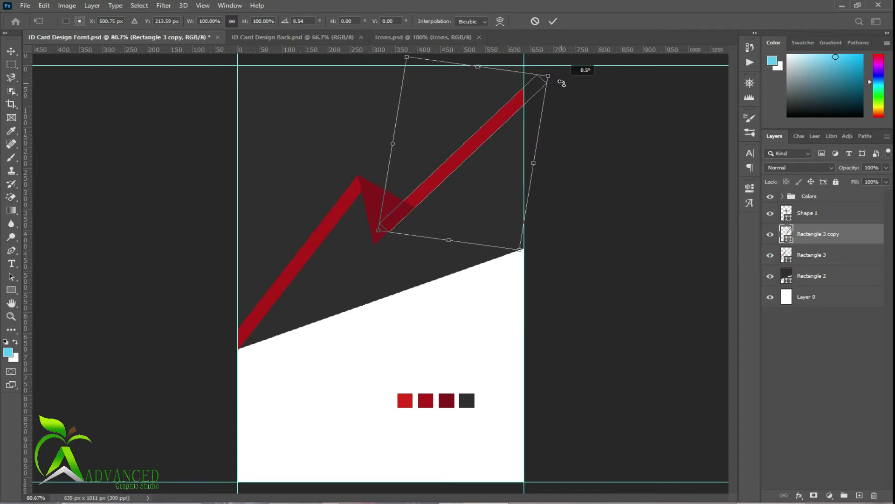
click(553, 21)
drag(482, 134, 480, 155)
key(ctrl+t)
drag(565, 114, 566, 104)
drag(496, 145, 497, 150)
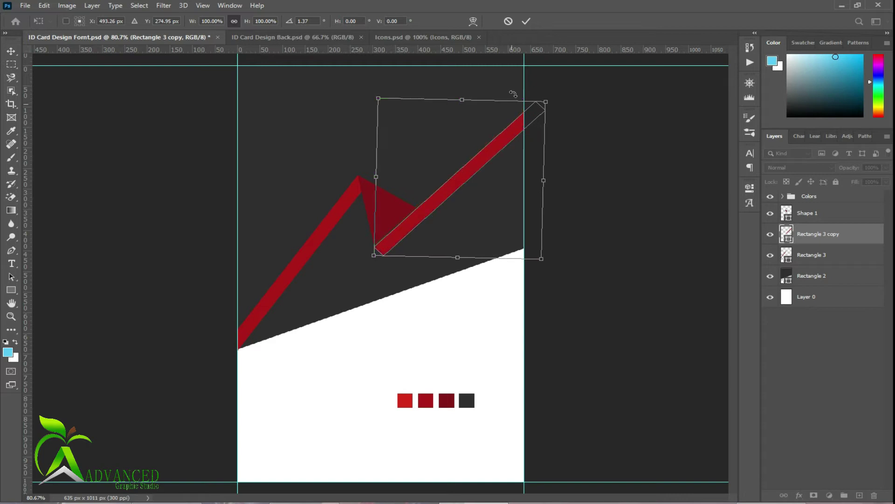
click(526, 21)
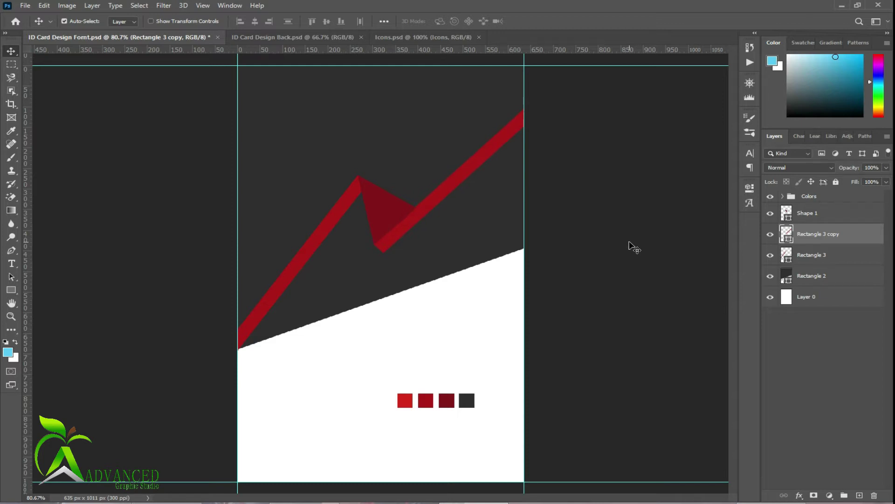
- Move Shape 1 between Rectangle 3 copy and Rectangle 3 in the layer stack
click(791, 357)
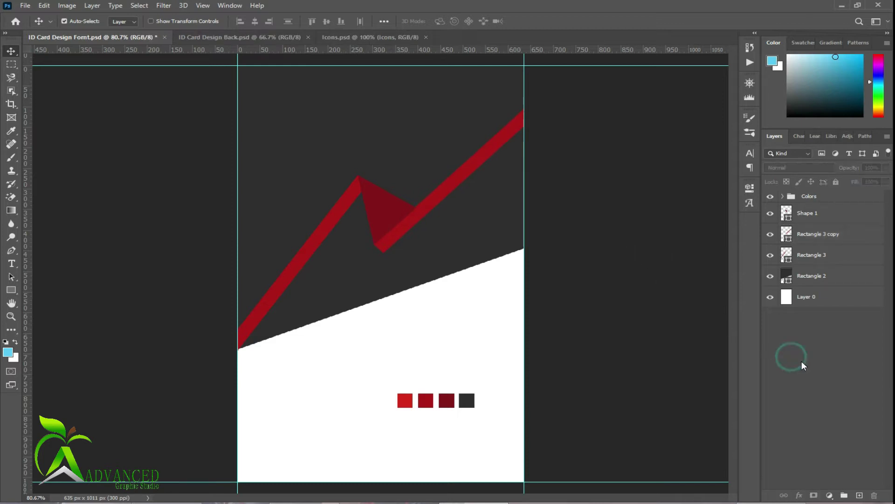
click(810, 237)
drag(804, 213, 804, 261)
click(811, 361)
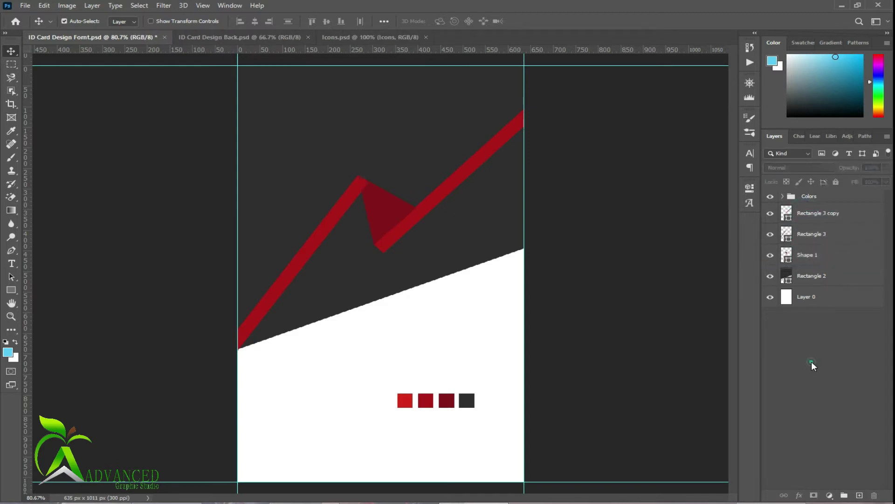
drag(806, 264, 804, 225)
click(811, 352)
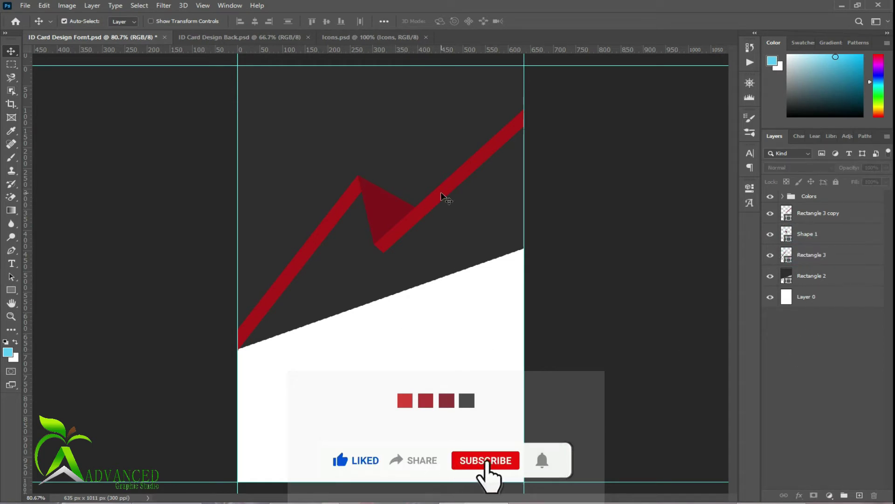
- Alt-drag a parallel copy of the upper stripe just below it
drag(440, 193, 457, 211)
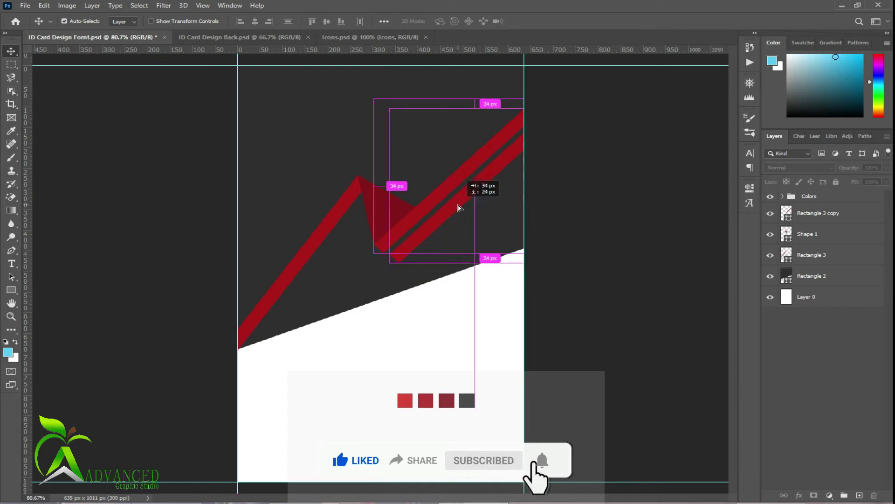
drag(457, 211, 460, 212)
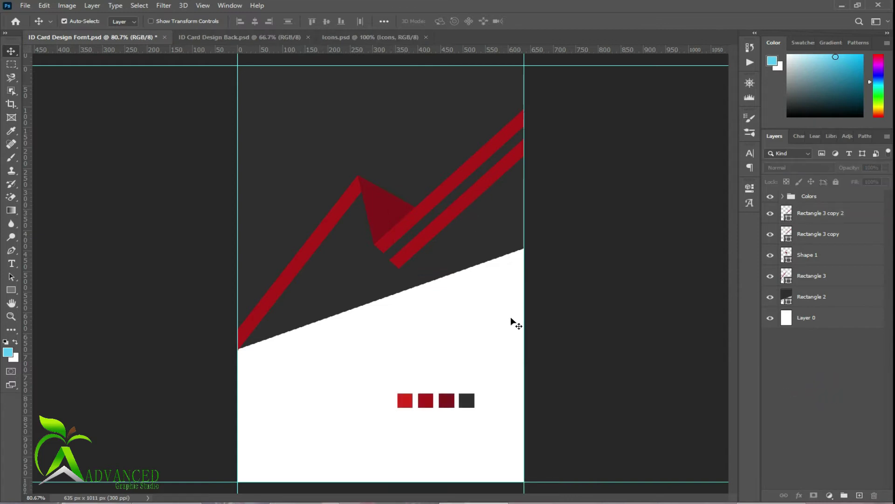
click(309, 249)
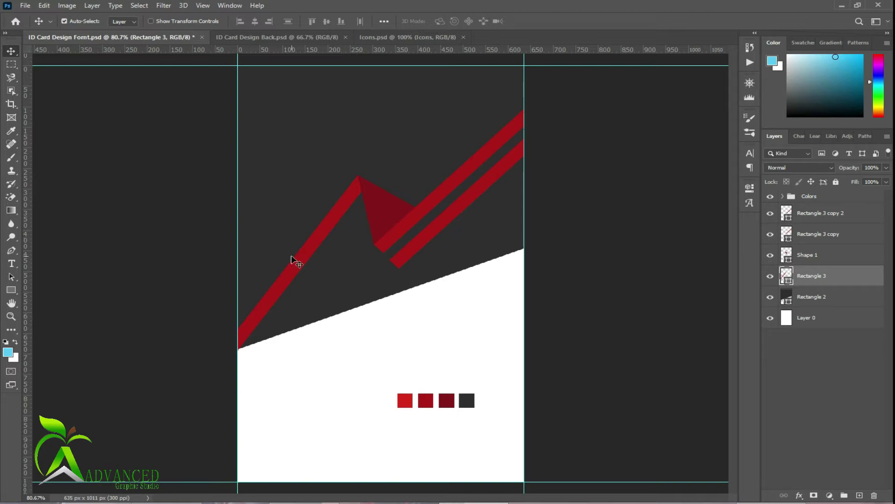
- Place a white copy of the left red stripe beneath it, nudged up 3 px as an edge
drag(292, 268, 289, 267)
right_click(828, 279)
click(689, 86)
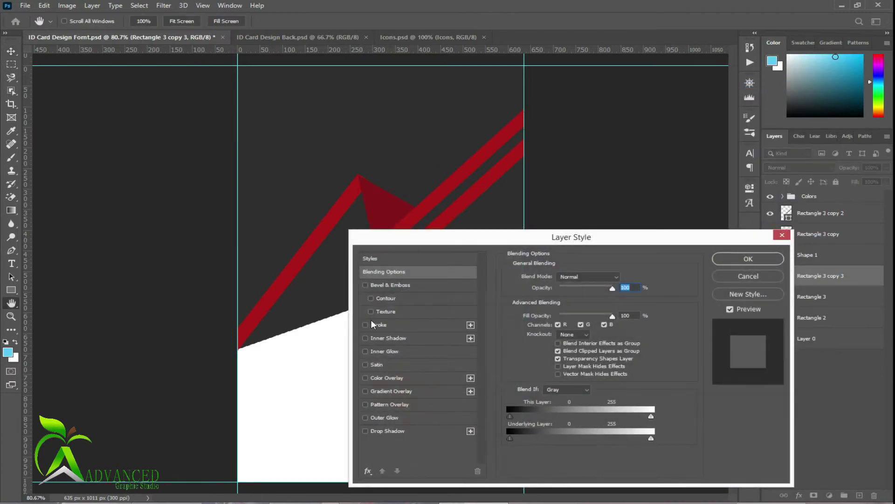
click(755, 277)
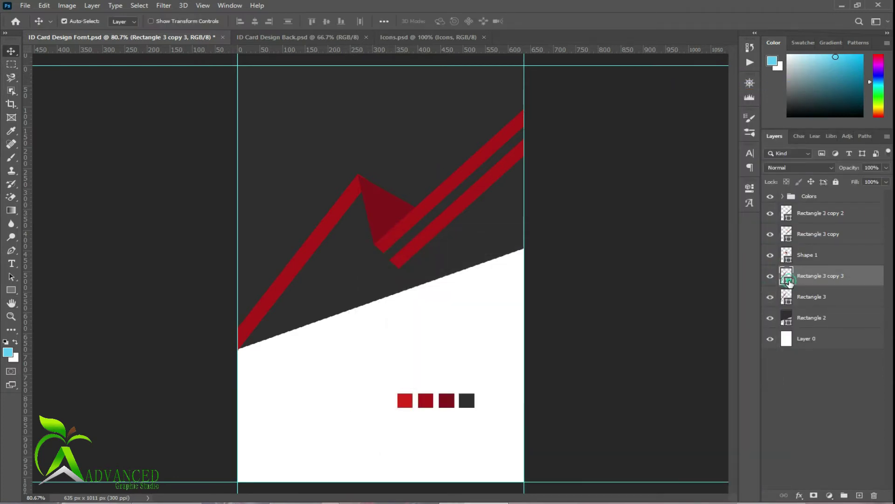
double_click(786, 275)
click(388, 325)
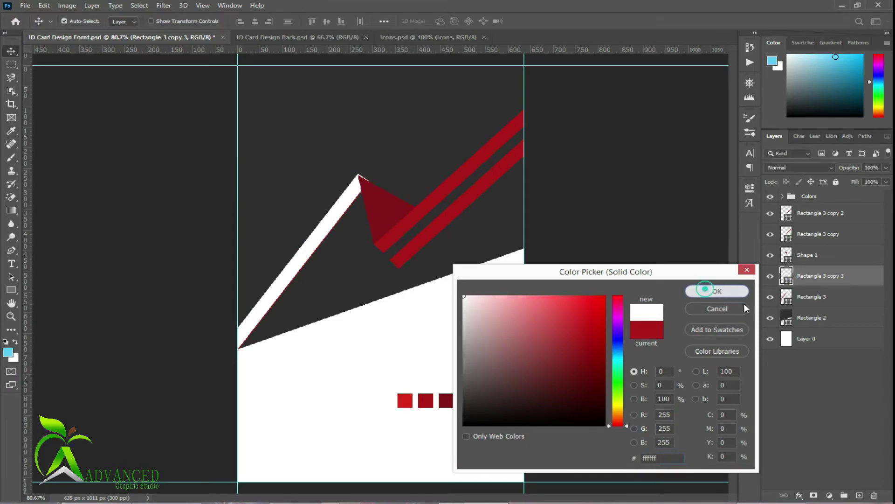
click(717, 291)
drag(814, 275, 809, 306)
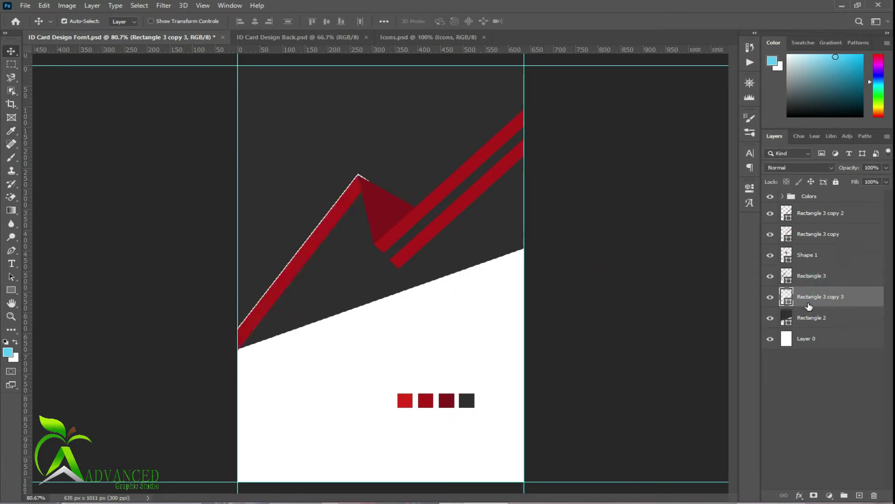
key(Up)
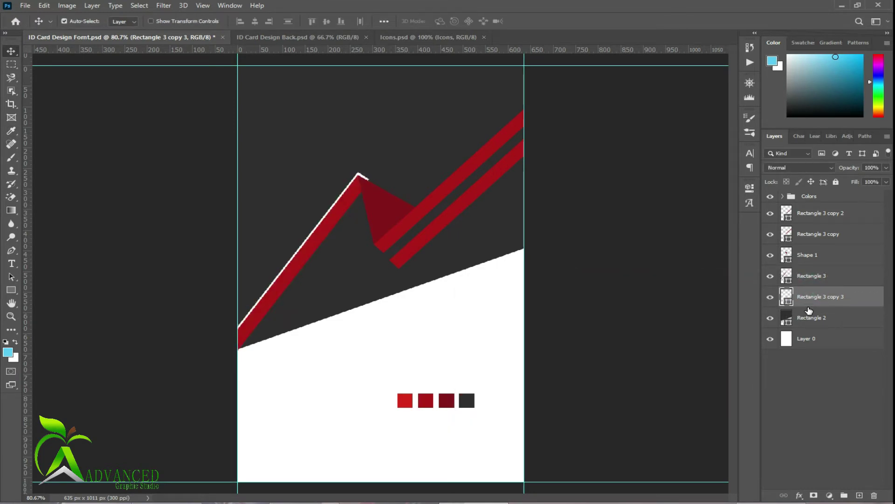
key(Up)
key(Up)
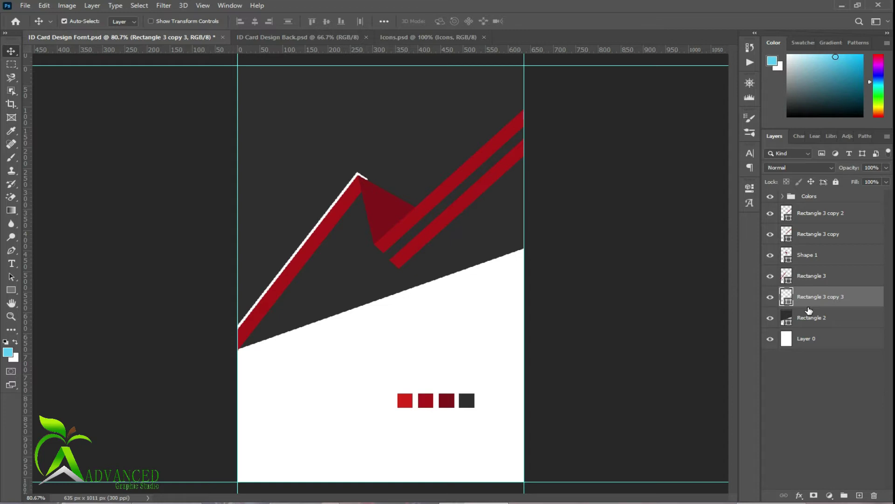
key(Up)
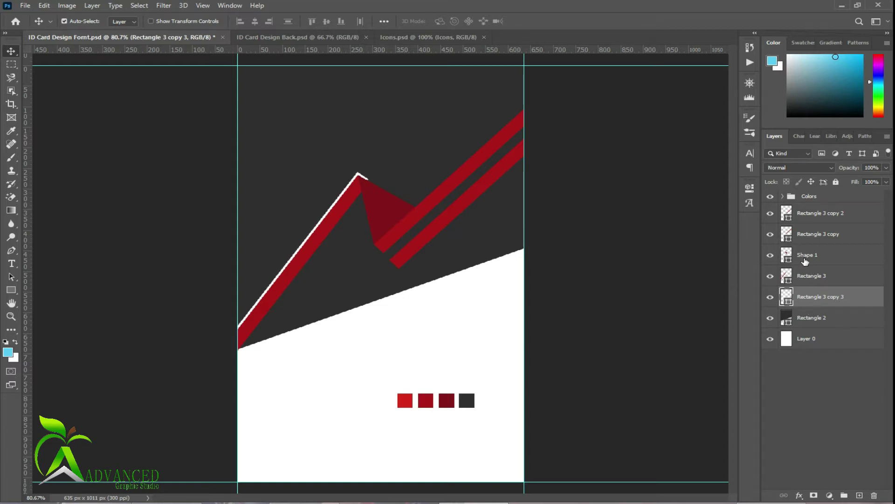
- Duplicate Shape 1, fill the copy white, and move it beneath the dark red triangle
click(804, 257)
key(ctrl+j)
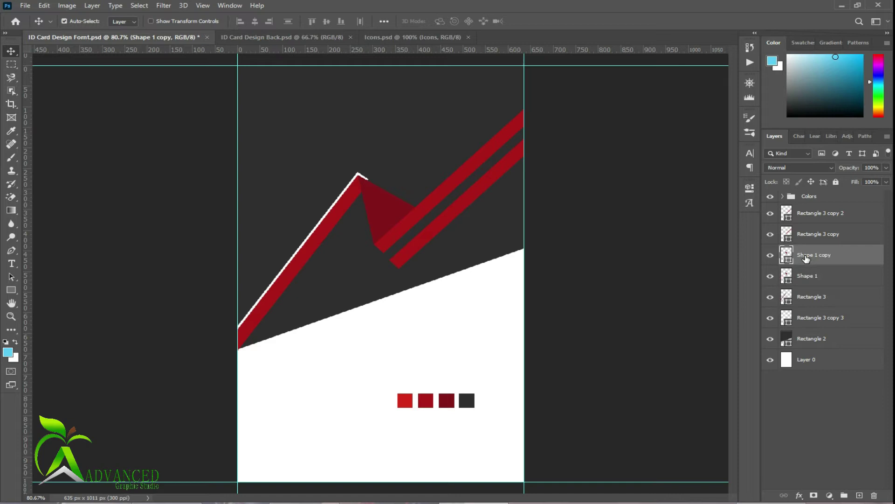
key(ctrl+s)
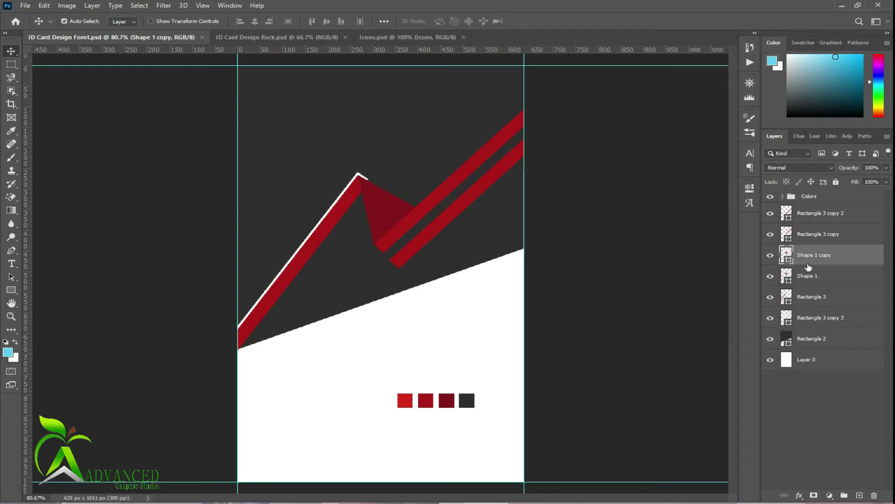
key(Left)
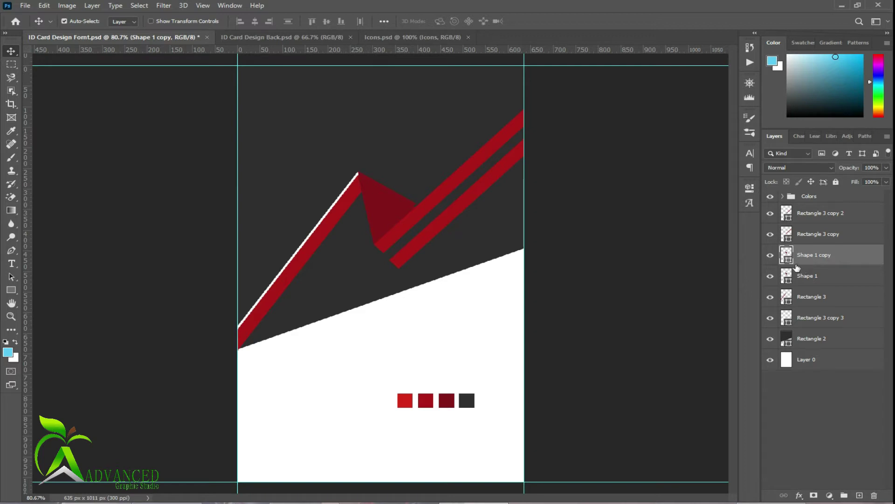
double_click(787, 257)
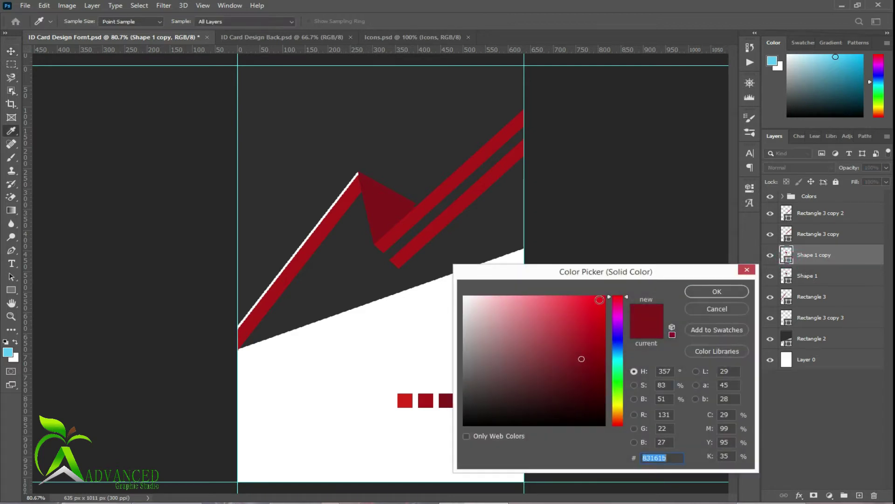
click(409, 325)
click(717, 291)
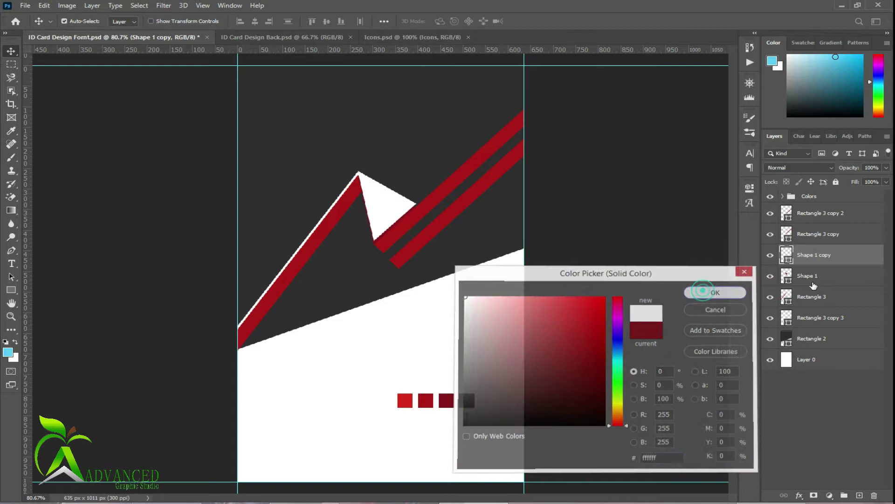
drag(815, 255, 819, 286)
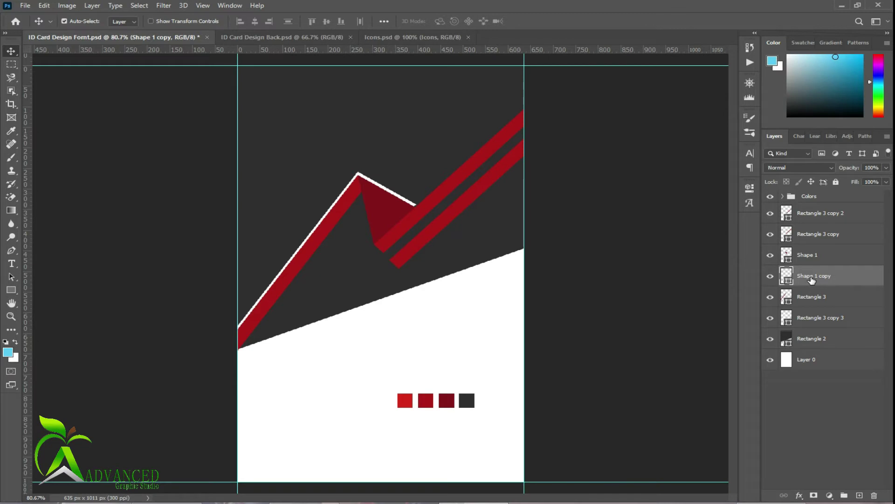
- Duplicate Rectangle 3 copy with a white fill, placed below Shape 1 and nudged into an edge
click(807, 238)
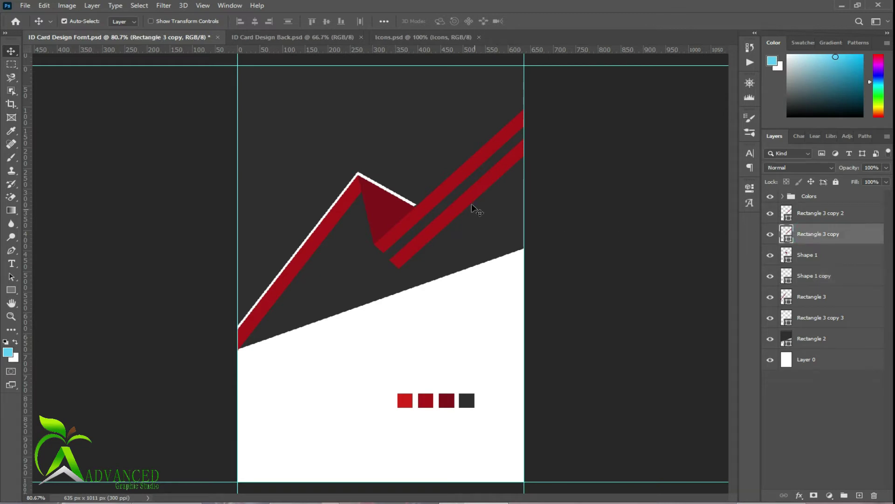
click(451, 185)
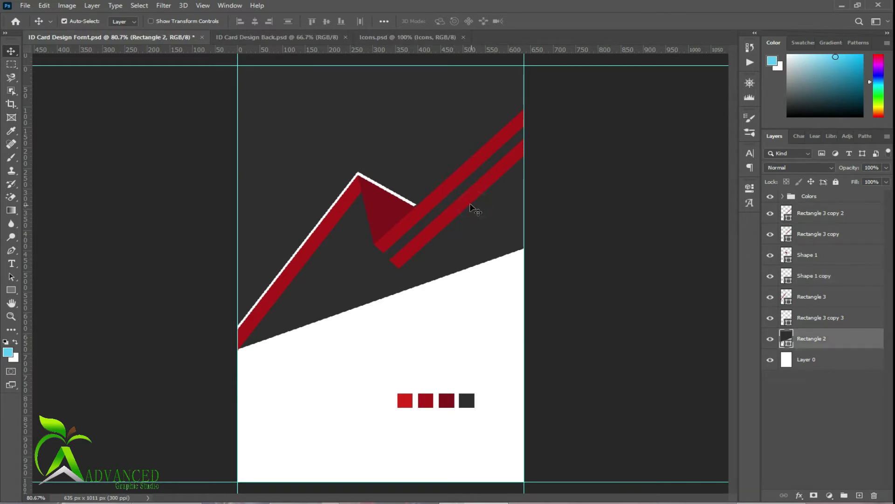
click(466, 202)
click(454, 182)
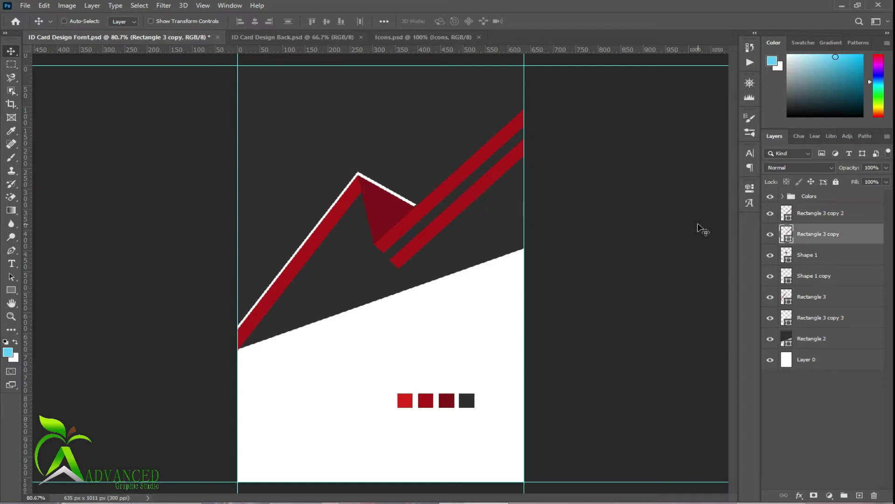
key(ctrl+j)
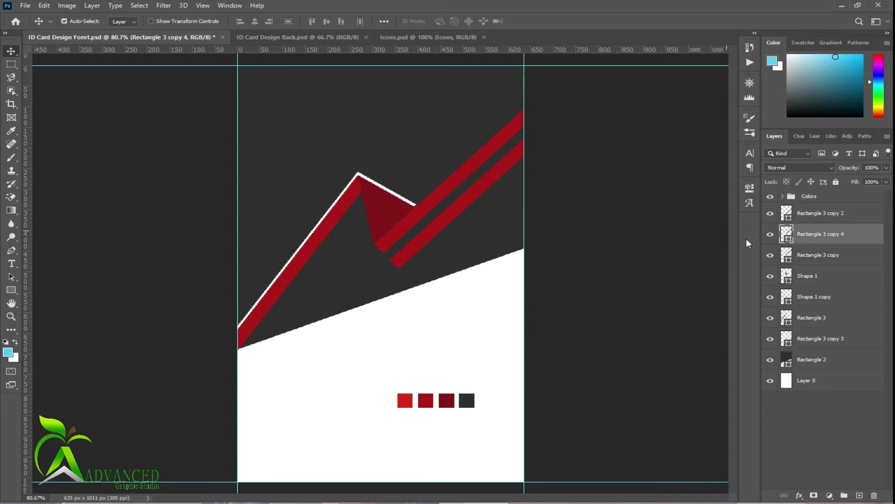
double_click(787, 261)
click(443, 323)
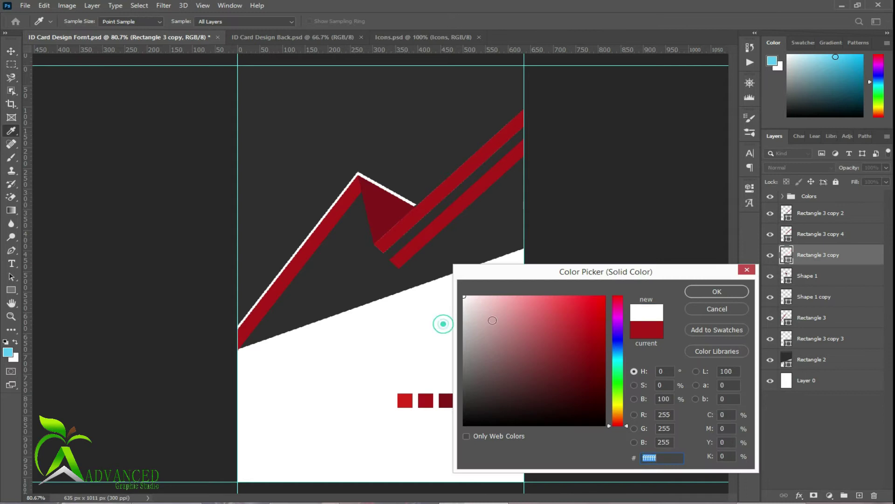
click(698, 291)
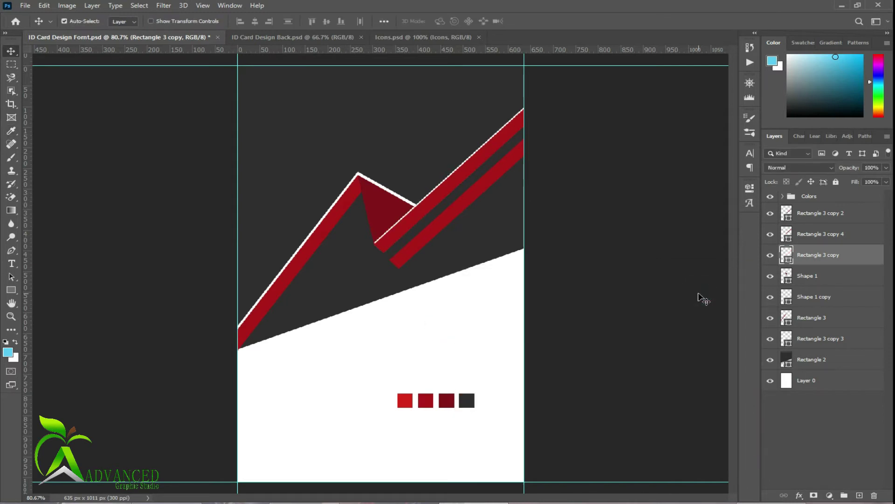
key(Left)
key(Left)
key(Left)
key(Left)
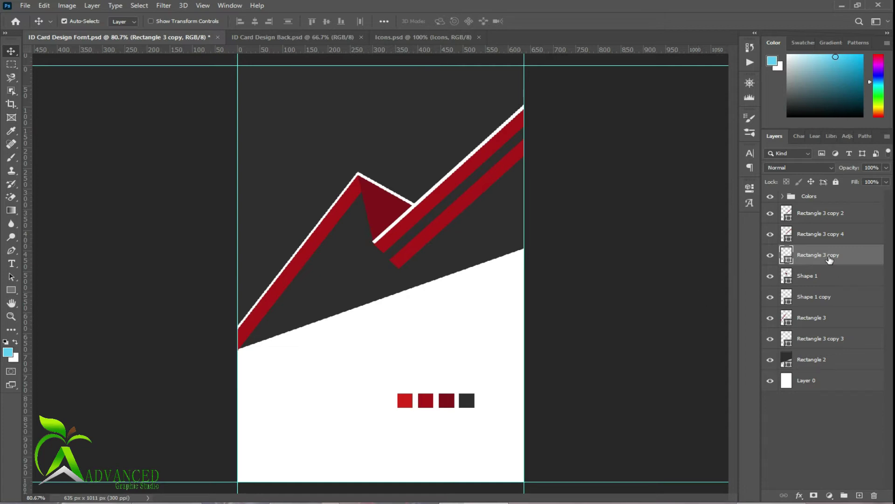
drag(828, 256, 824, 284)
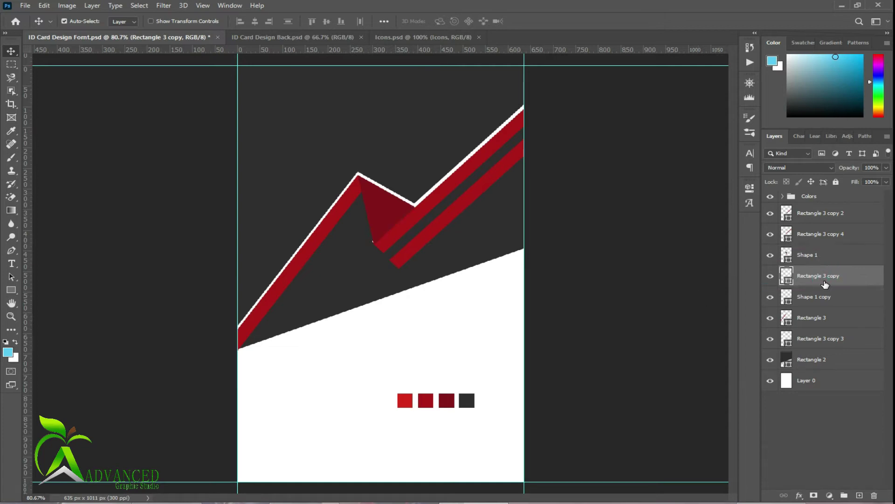
key(Down)
key(Down)
- Select the layers from Rectangle 2 up to Rectangle 3 copy 2
click(815, 413)
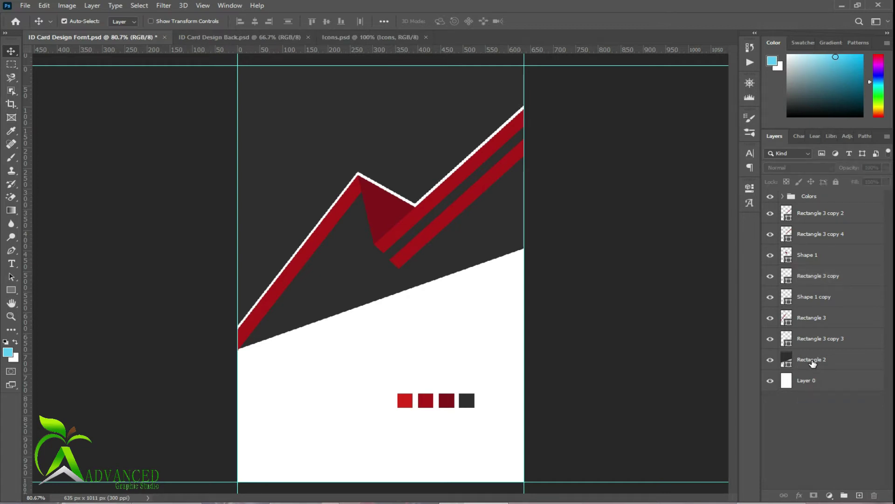
click(813, 362)
shift+click(822, 221)
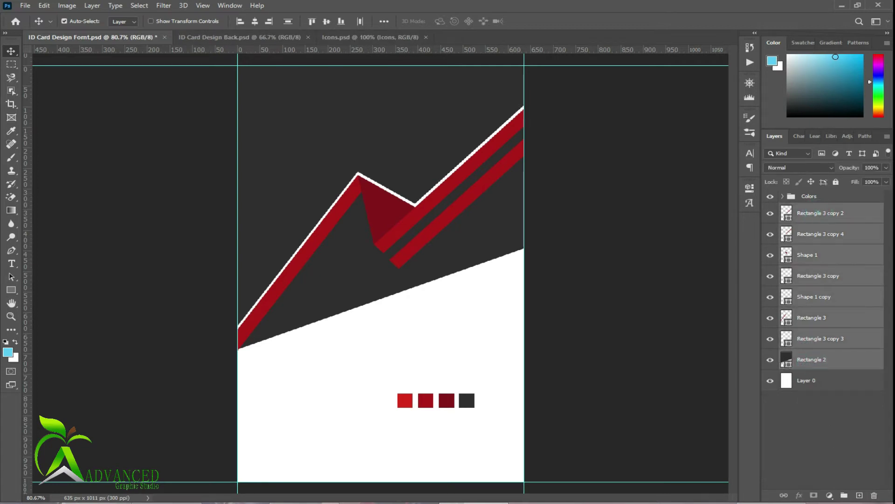
- Group the selected shape layers into a new group named 'Design' and save
drag(822, 221, 844, 495)
double_click(809, 209)
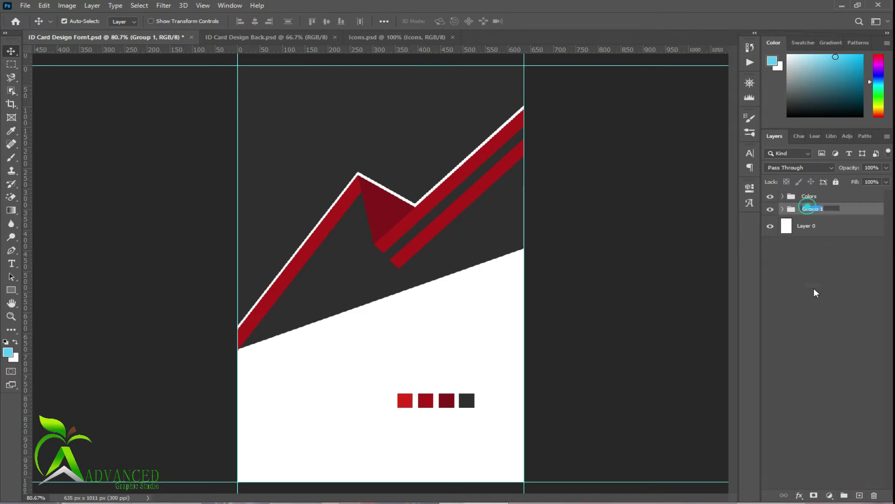
text(Design)
click(816, 349)
key(ctrl+s)
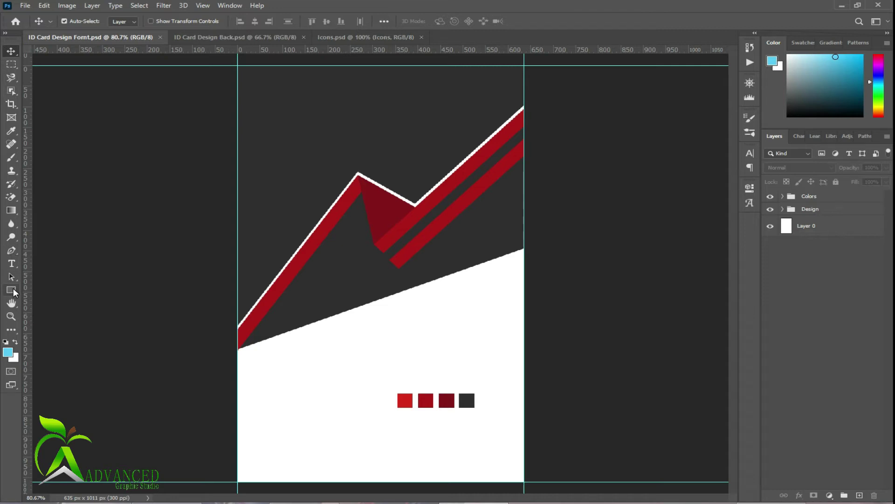
- Draw a closed curved shape from below the peak to the right edge, filled dark gray
click(12, 250)
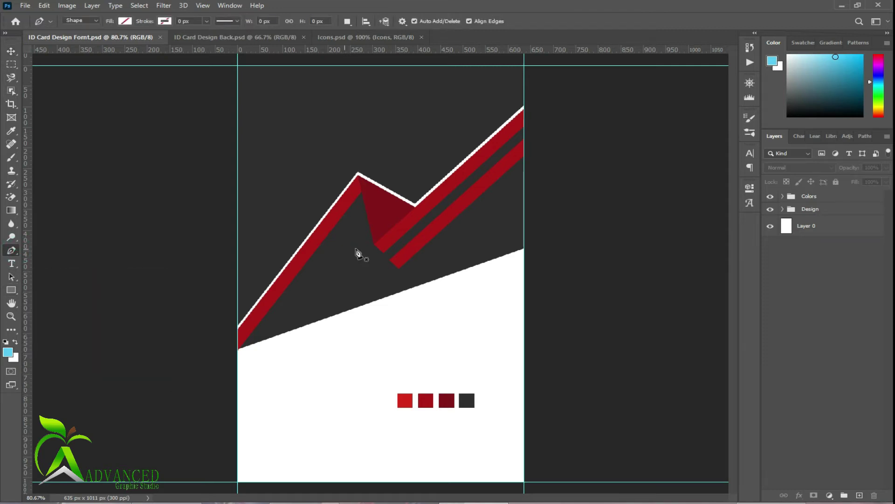
click(374, 244)
mouse_move(524, 249)
mouse_down()
mouse_move(567, 209)
mouse_move(670, 171)
mouse_up()
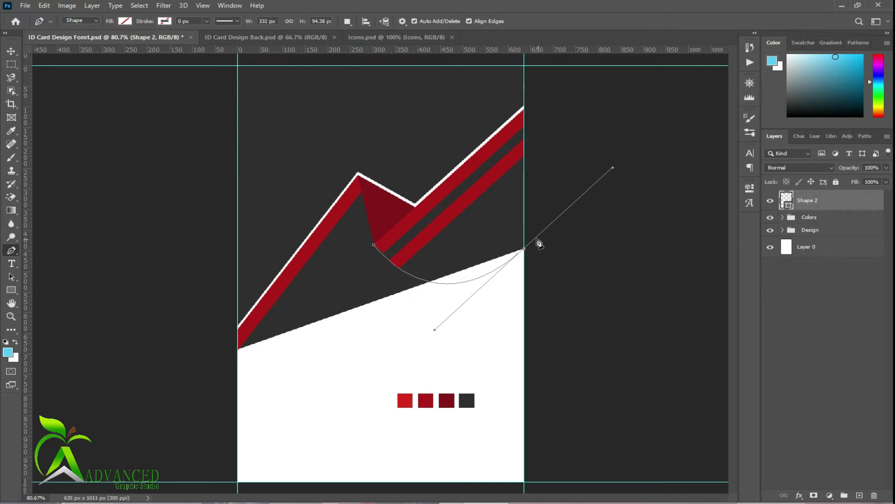
alt+click(525, 249)
click(524, 157)
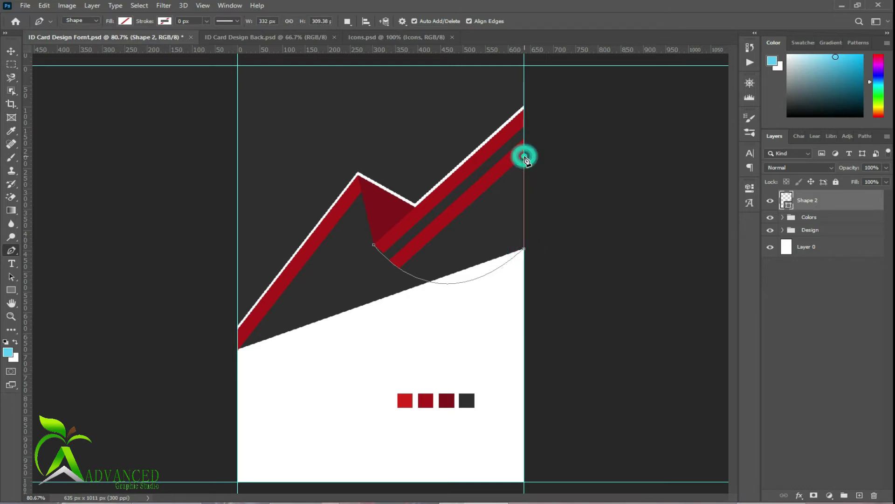
click(374, 244)
click(124, 21)
click(55, 75)
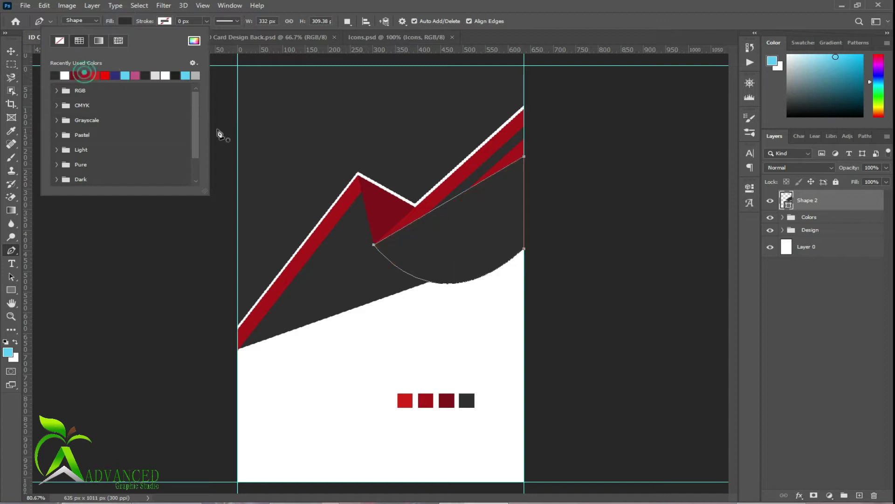
click(809, 312)
- Move Shape 2 into the Design group next to Rectangle 2
drag(810, 200, 811, 231)
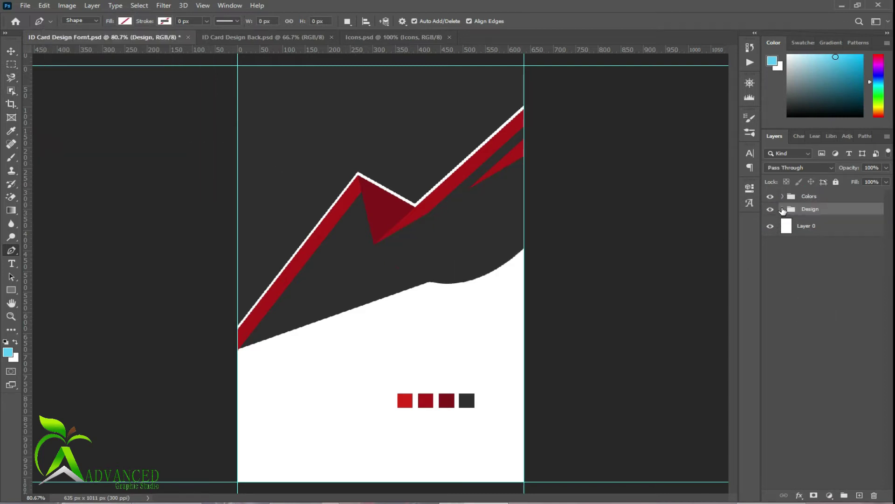
click(783, 209)
drag(816, 227, 817, 379)
- Deselect the new shape, then select the Shape 2 layer with the Move tool
click(810, 441)
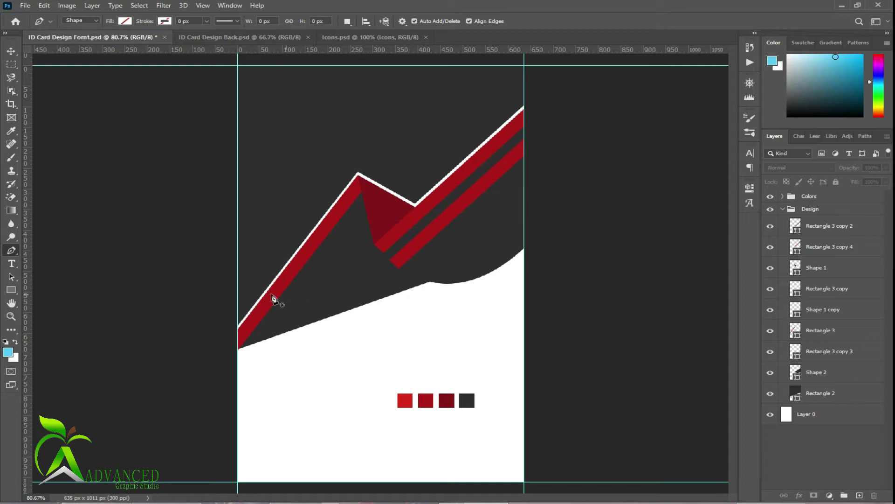
click(11, 51)
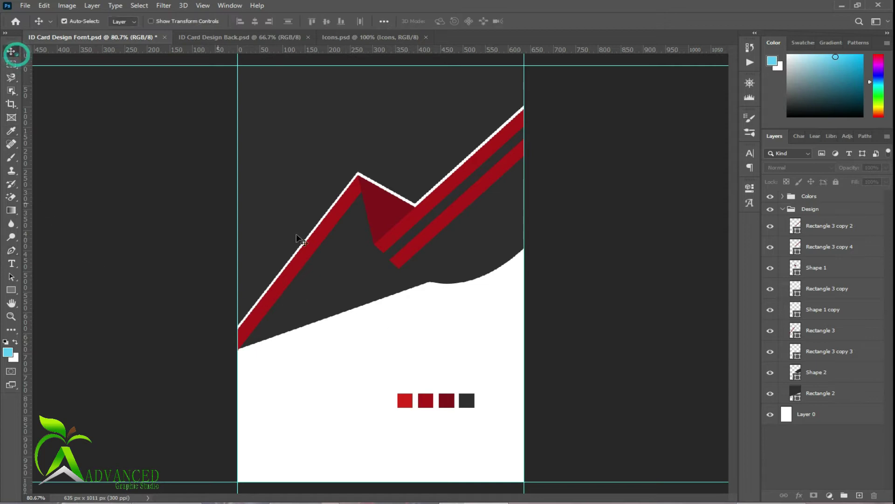
click(601, 340)
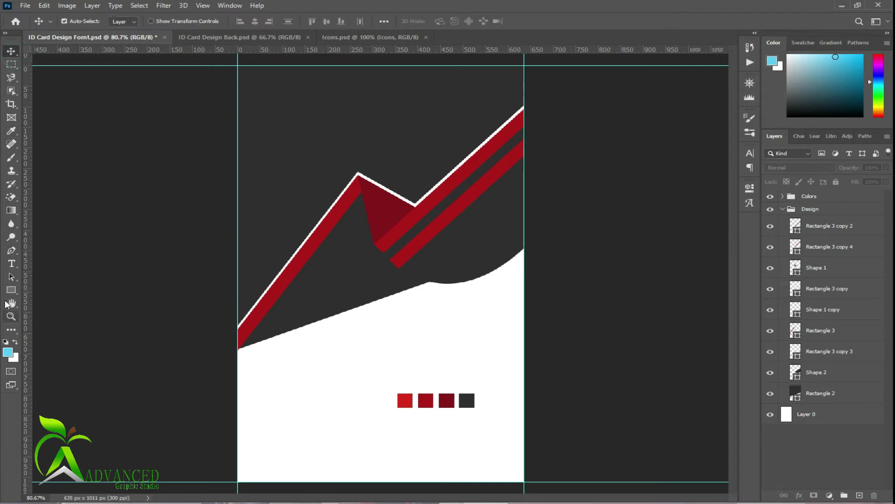
click(476, 251)
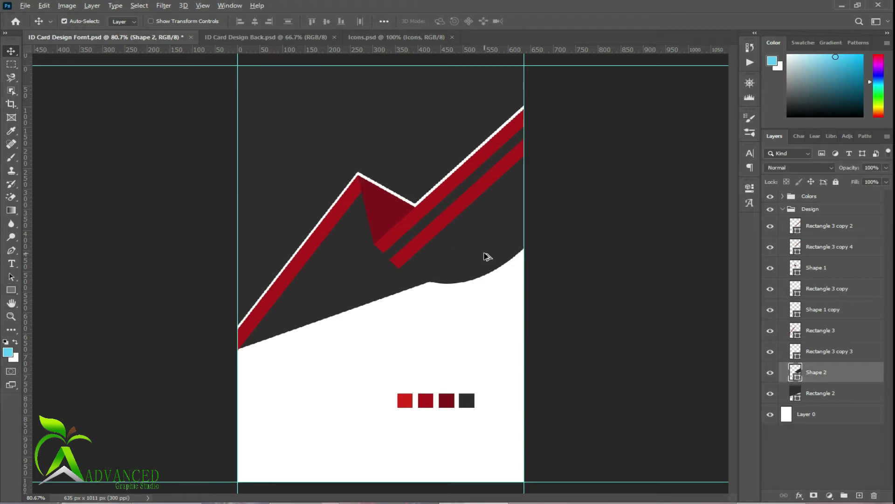
- Draw a curved wedge along the card's right edge and fill it dark red
click(14, 249)
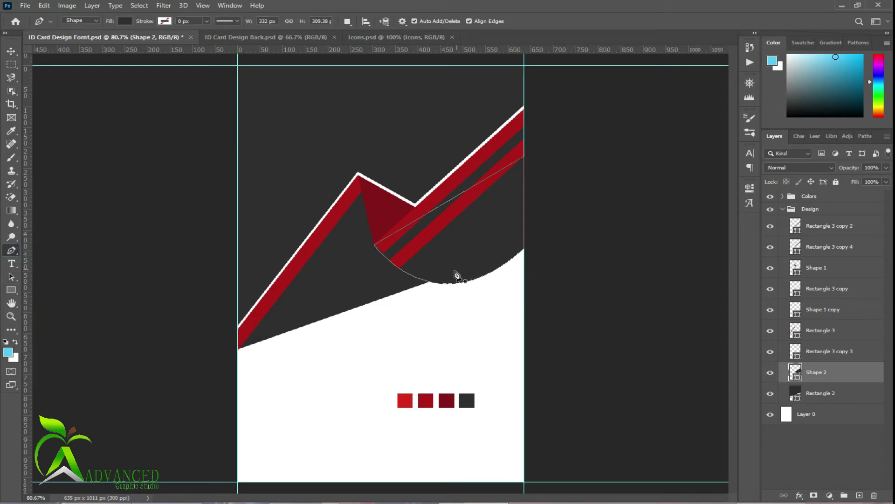
click(429, 282)
mouse_move(525, 248)
mouse_down()
mouse_move(536, 210)
mouse_move(586, 198)
mouse_move(578, 201)
mouse_up()
alt+click(524, 248)
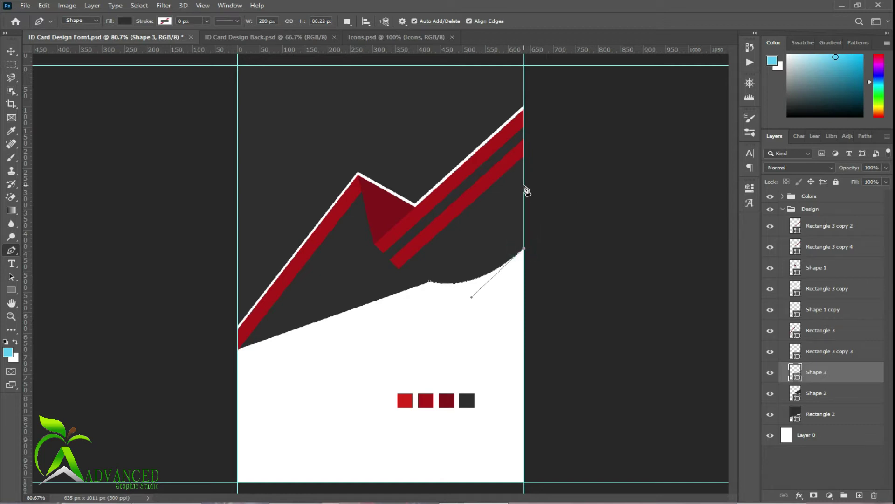
click(524, 166)
drag(429, 281, 389, 303)
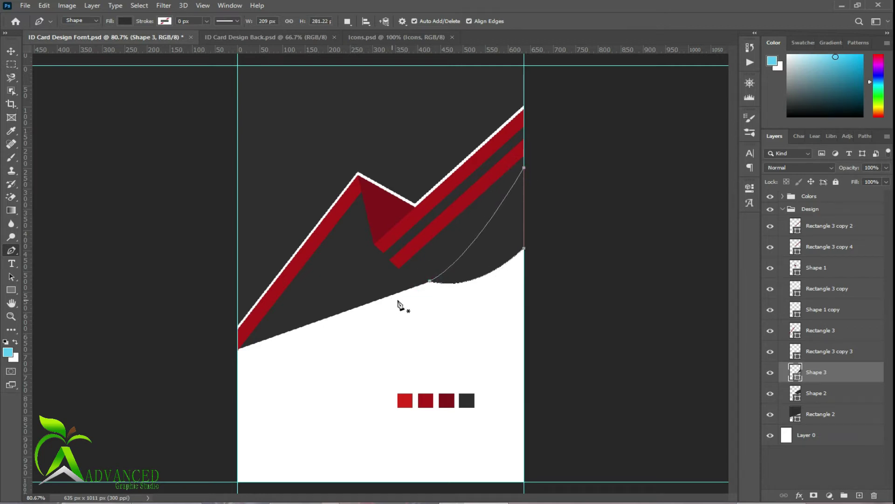
click(125, 21)
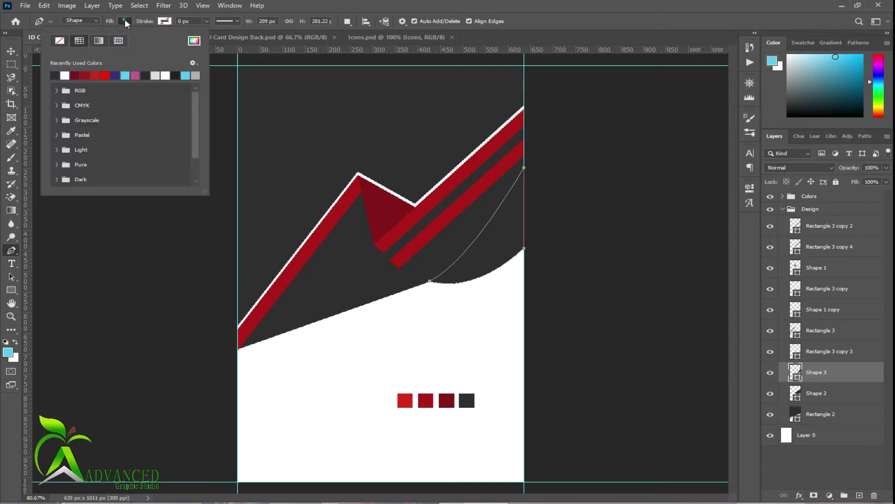
click(75, 75)
- Change Shape 3's fill to bright red #d8281e in the Color Picker
double_click(795, 372)
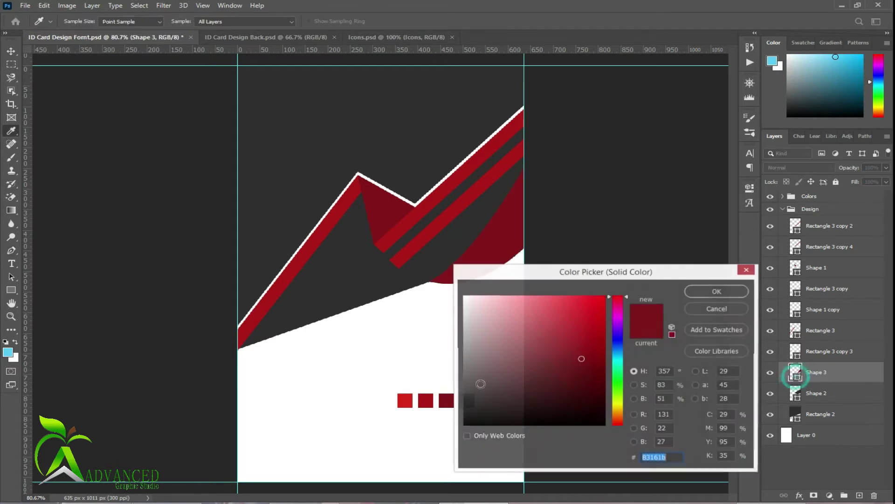
click(404, 397)
click(695, 292)
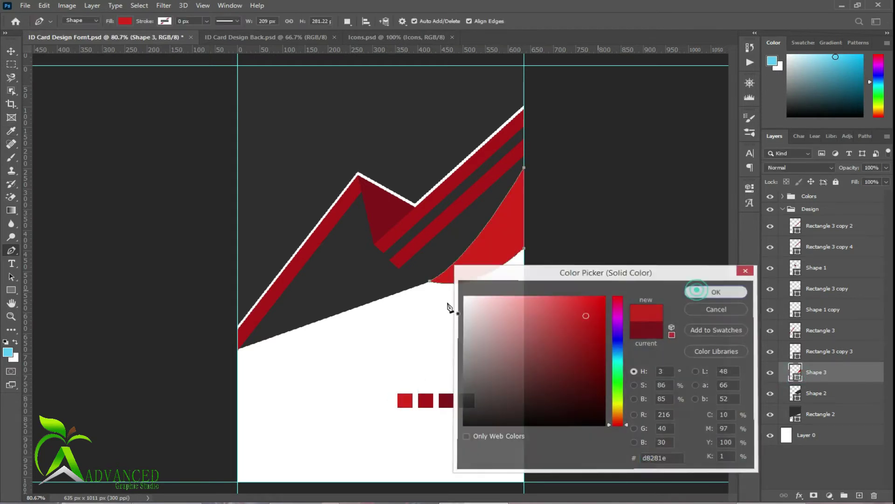
- Deselect the shape, collapse the Design group and save the document
click(9, 51)
click(633, 321)
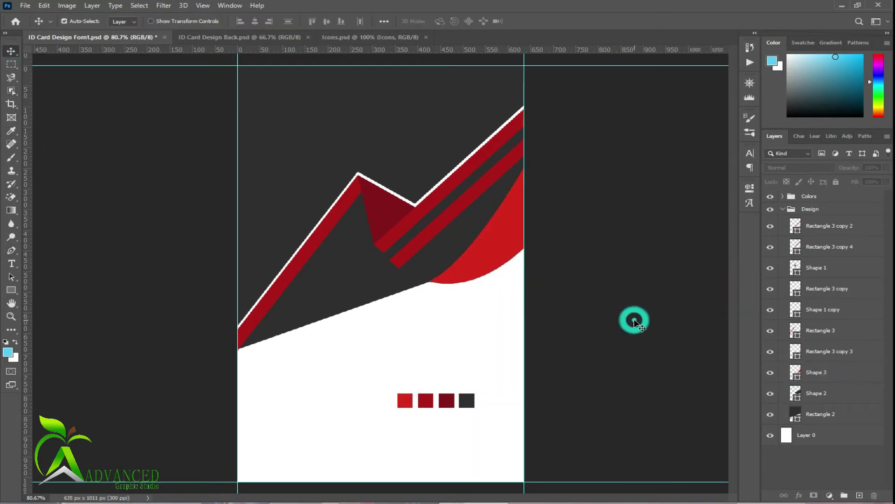
click(783, 209)
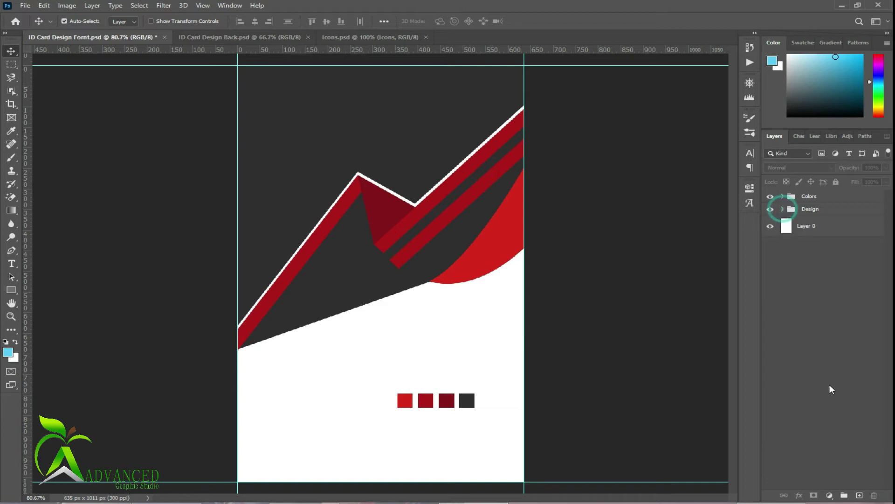
key(ctrl+s)
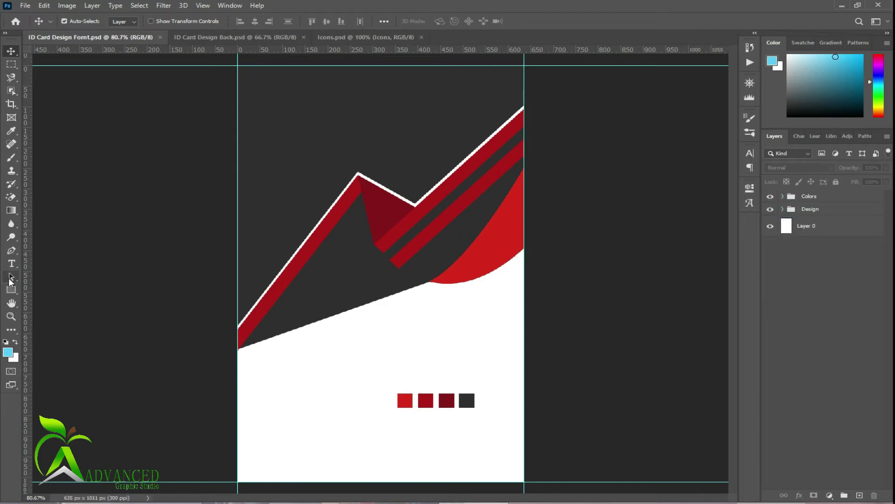
- Draw a circle about 200 px across near the card's top
right_click(13, 294)
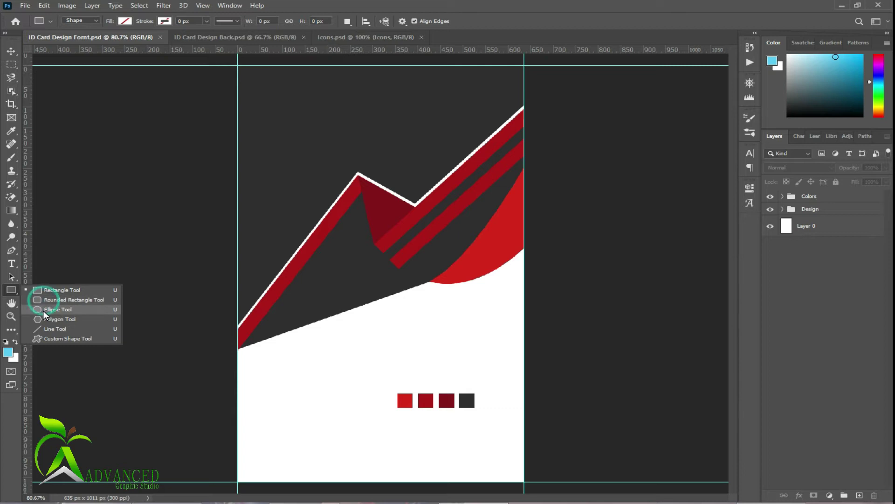
click(43, 310)
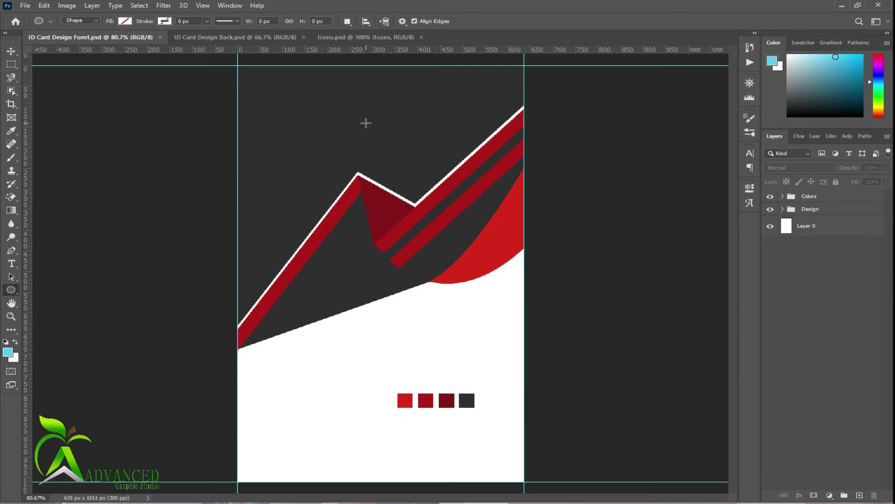
click(350, 101)
drag(347, 102, 390, 145)
mouse_move(410, 158)
mouse_down()
mouse_move(461, 195)
mouse_move(439, 185)
mouse_up()
- Fill the circle red and move it just above the mountain peak
click(591, 264)
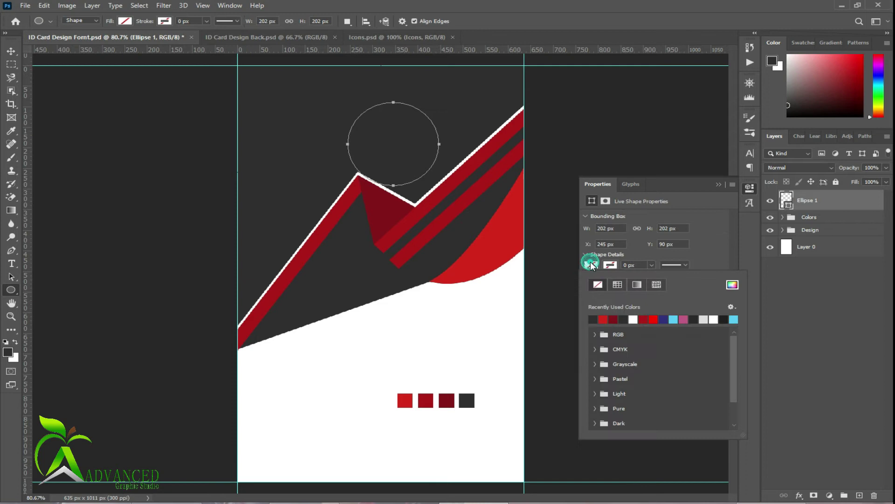
click(592, 319)
click(718, 185)
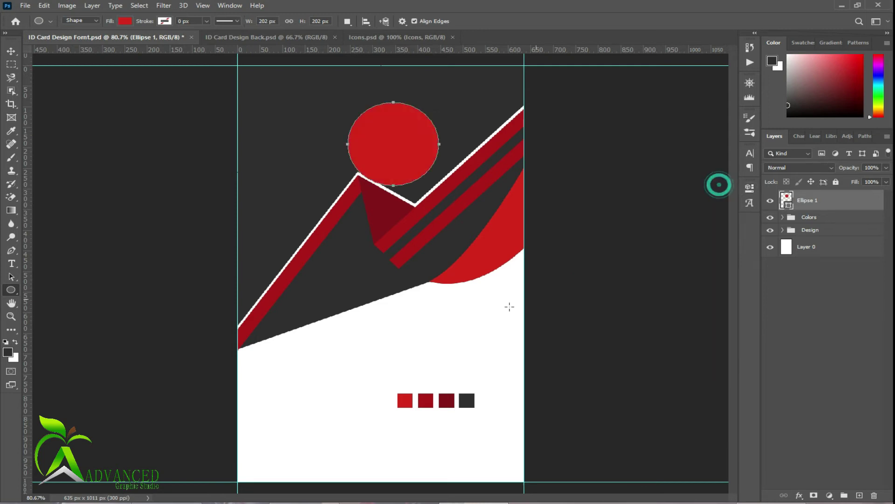
key(v)
drag(396, 154, 382, 135)
- Duplicate the red circle and enlarge the copy to about 217 px
key(ctrl+j)
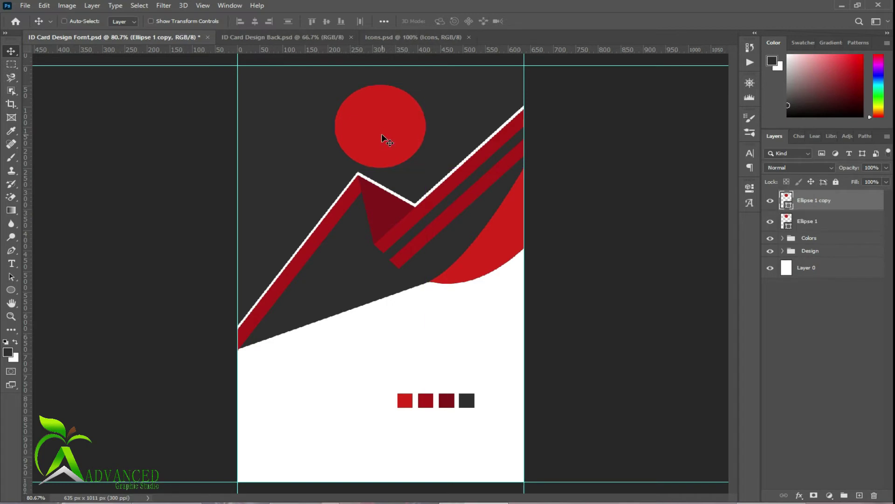
key(ctrl+t)
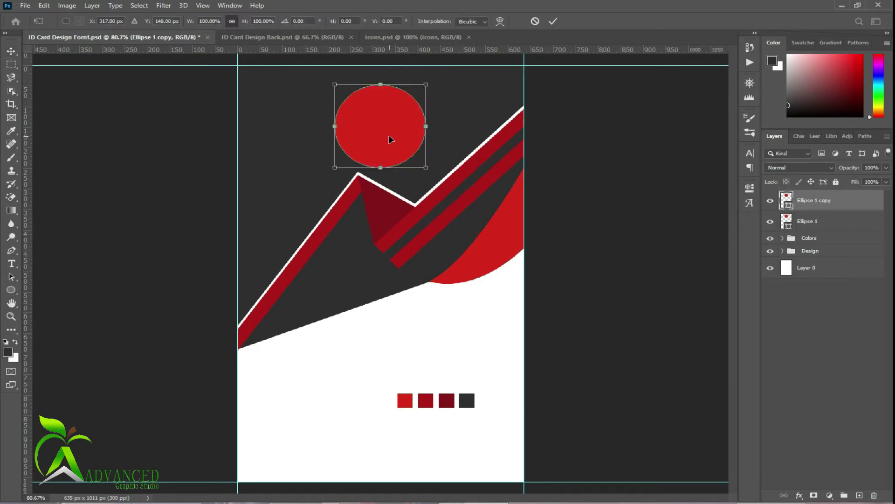
drag(428, 169, 433, 171)
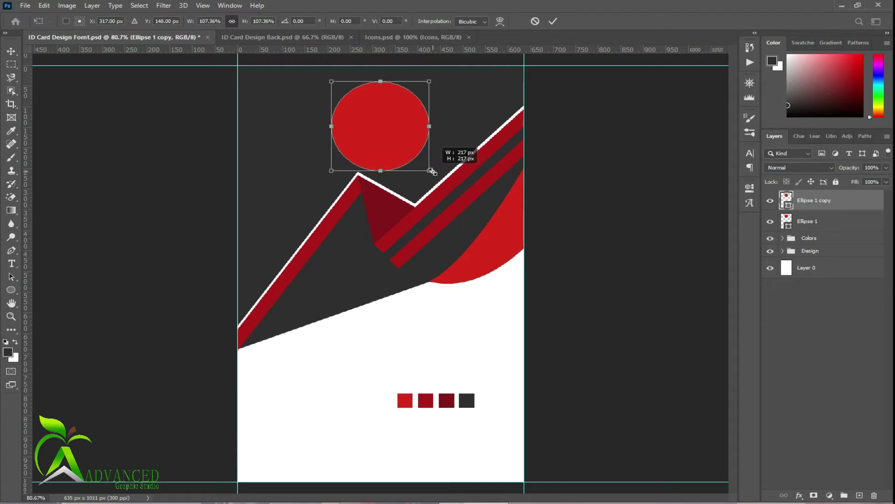
click(552, 21)
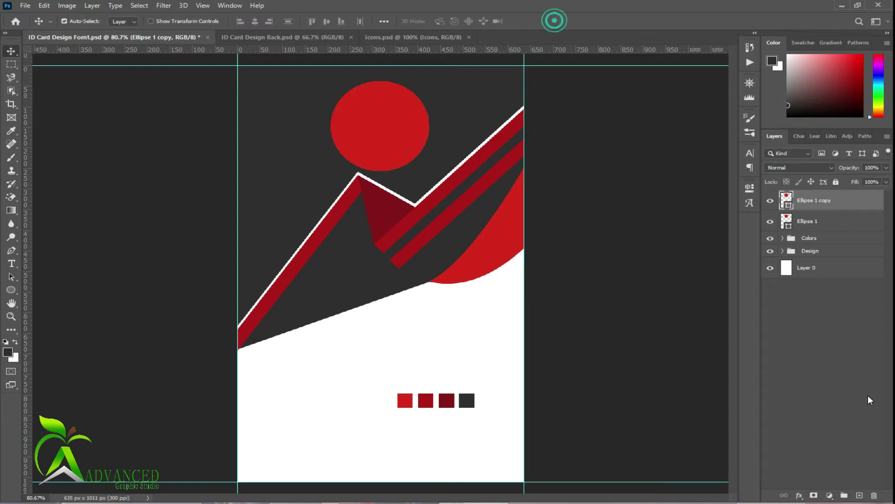
- Move Ellipse 1 copy below Ellipse 1 and open its layer style settings
drag(817, 201, 809, 223)
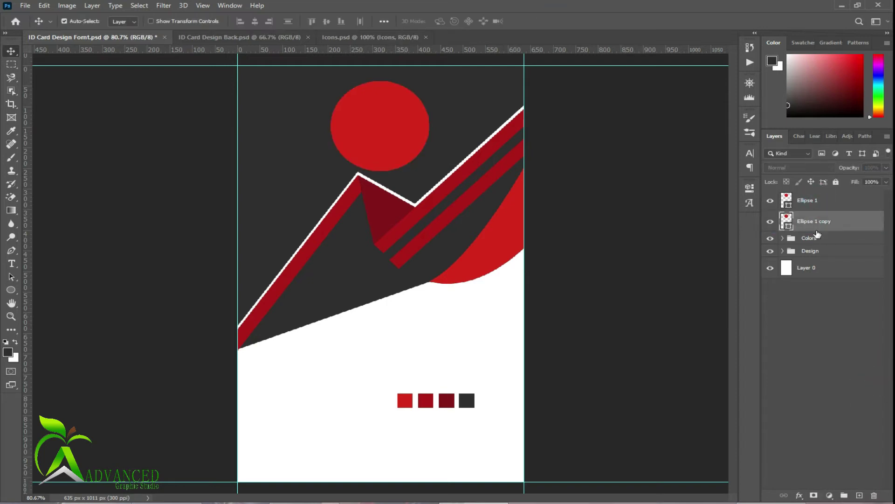
right_click(809, 223)
click(668, 86)
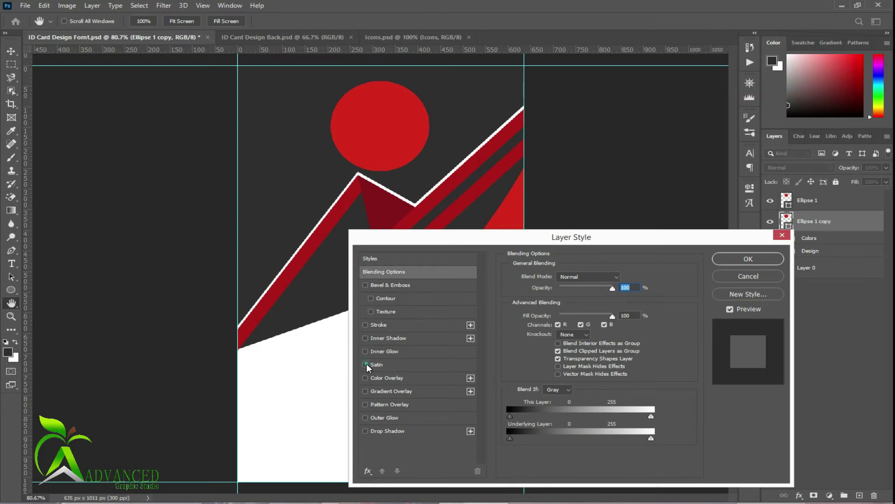
- Try a white (ffffff) satin effect on the circle copy, then turn it off
click(366, 365)
click(411, 365)
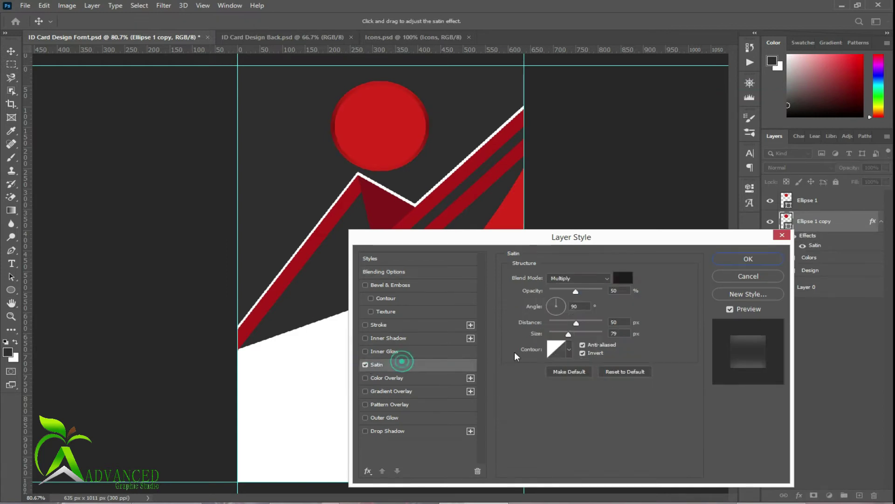
click(618, 279)
text(ffffff)
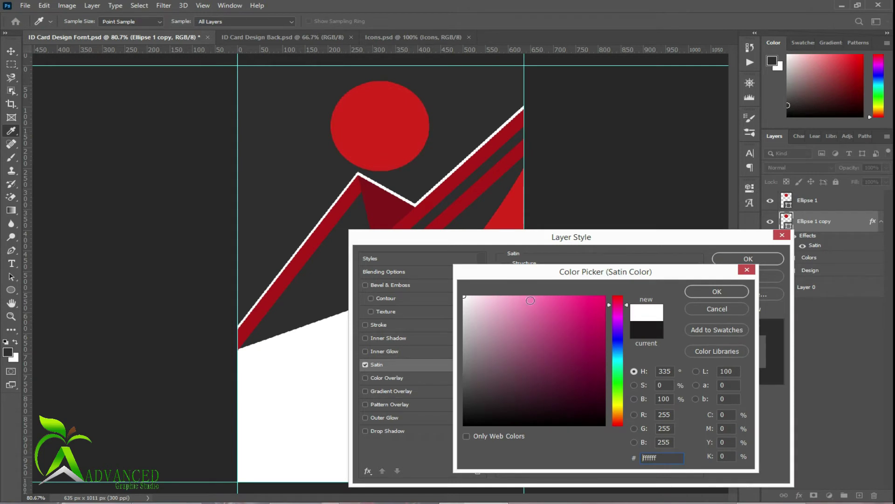
click(701, 291)
click(365, 364)
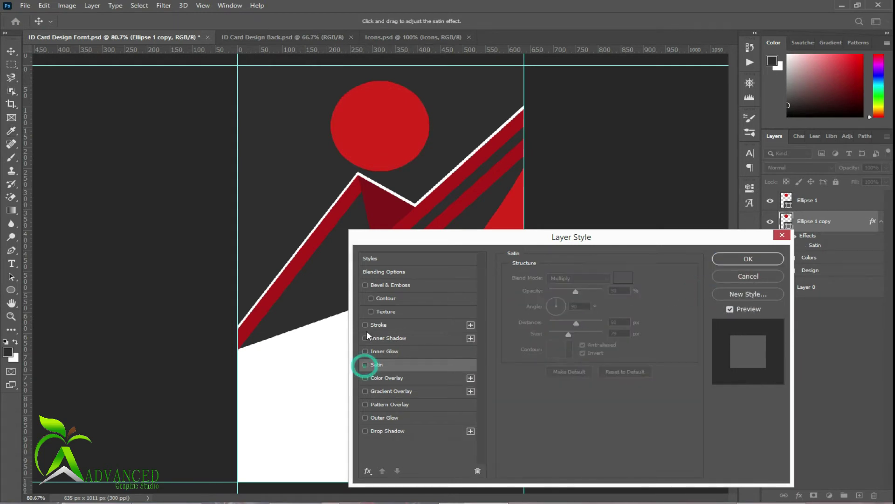
- Add a white 6 px outside stroke and move Ellipse 1 copy above Ellipse 1
click(365, 325)
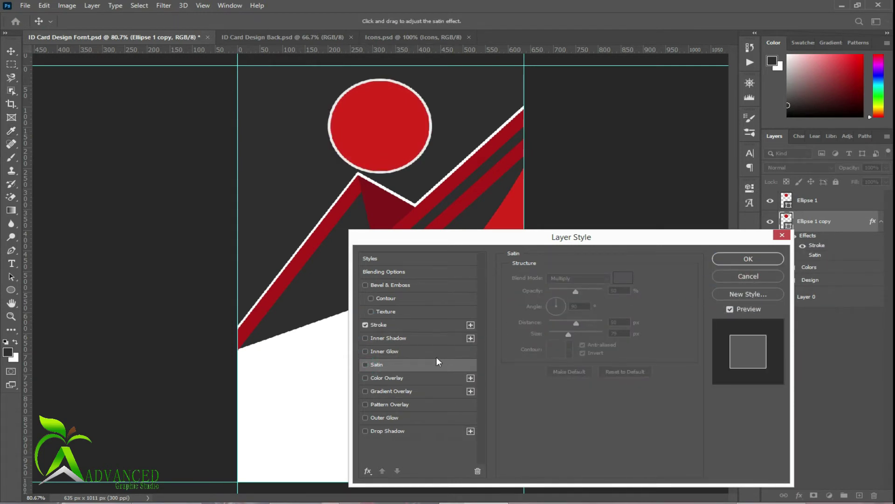
click(427, 325)
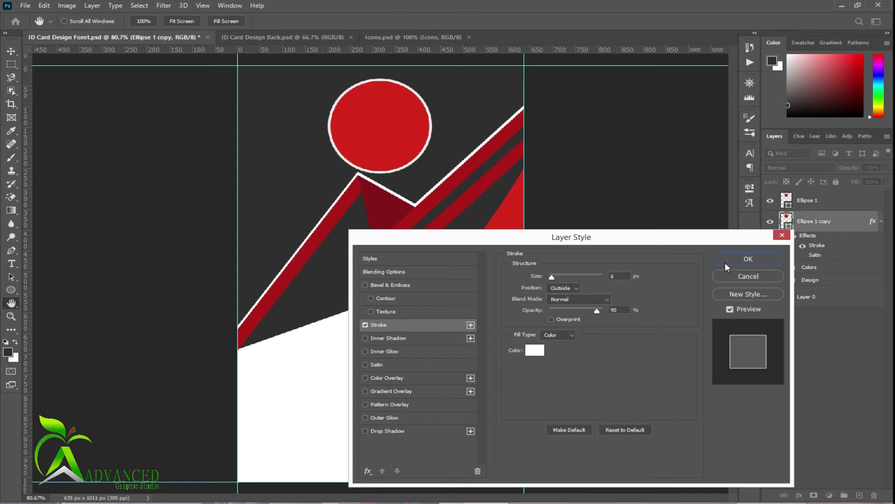
click(741, 260)
drag(810, 221, 814, 191)
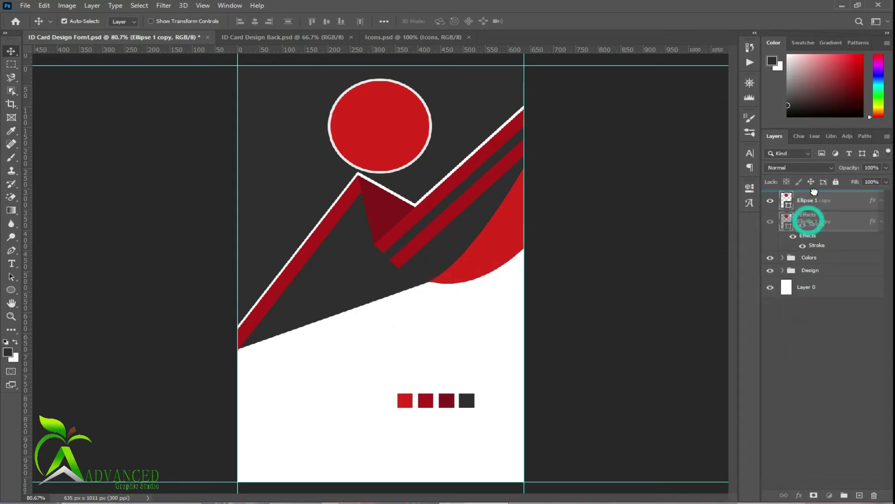
click(805, 367)
click(769, 241)
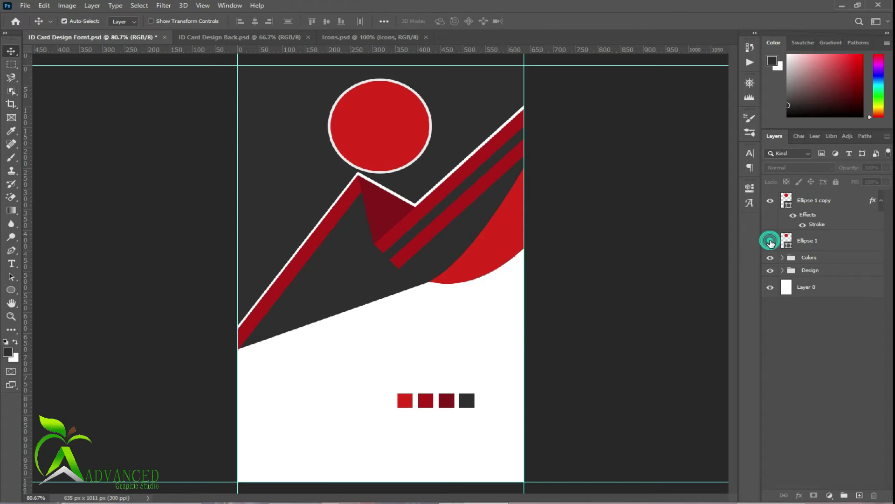
- Copy the white stroke style from Ellipse 1 copy and paste it onto Ellipse 1
right_click(808, 242)
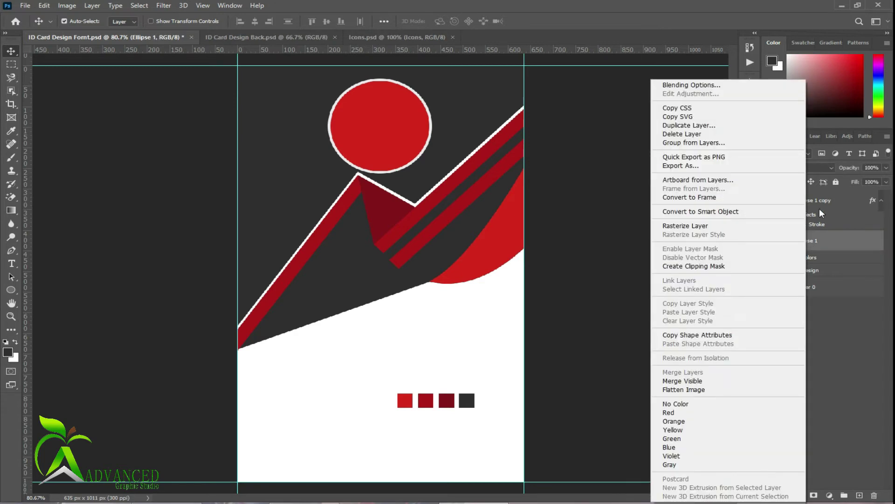
right_click(822, 198)
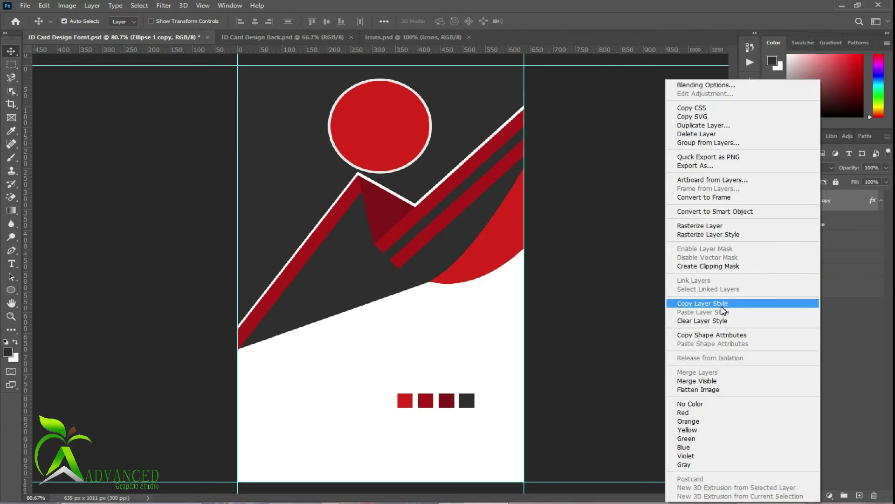
click(719, 303)
right_click(800, 228)
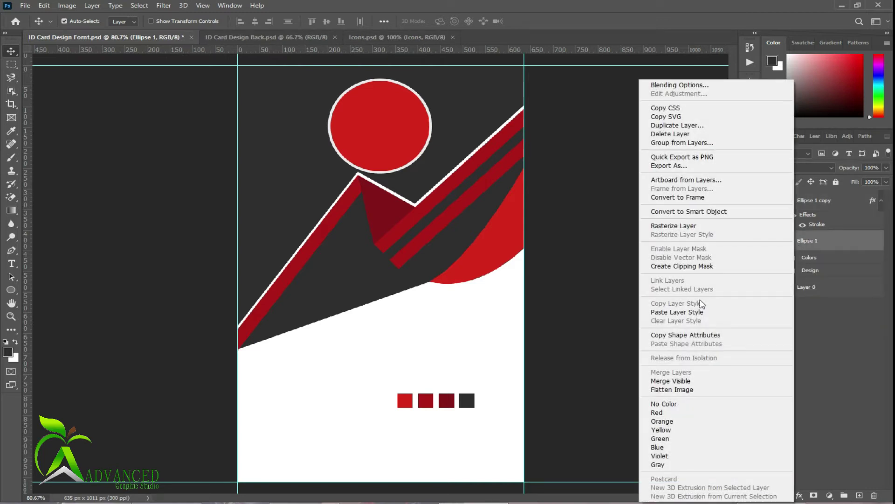
click(685, 312)
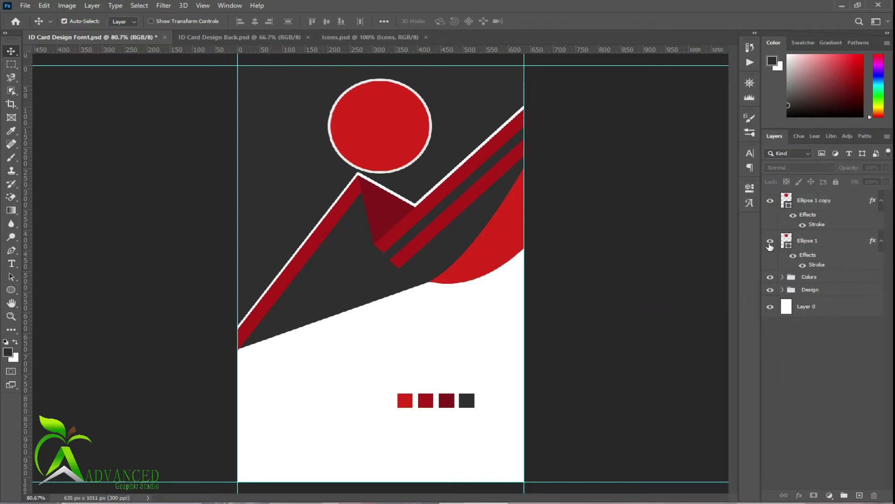
- Move Ellipse 1 copy below Ellipse 1 and collapse both Effects lists
click(771, 201)
drag(812, 200, 814, 257)
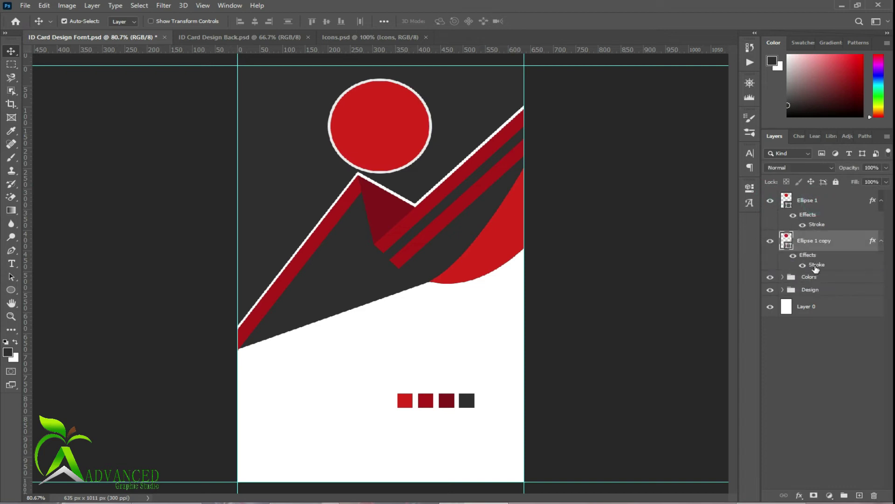
click(881, 201)
click(882, 221)
click(812, 351)
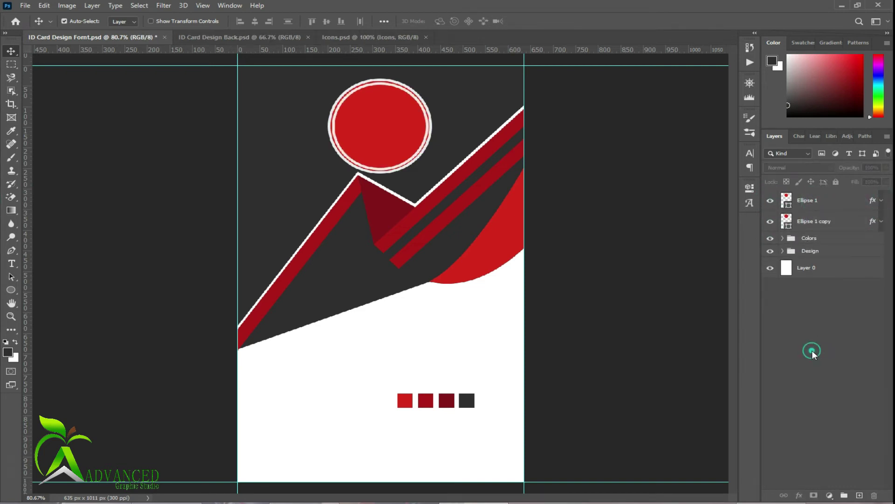
click(822, 224)
- Enlarge Ellipse 1 copy to just over its original size
key(ctrl+t)
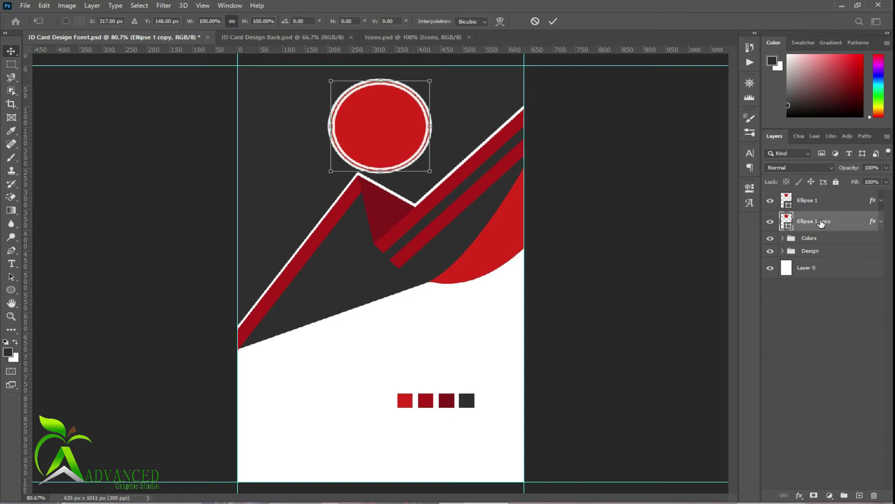
drag(434, 173, 434, 177)
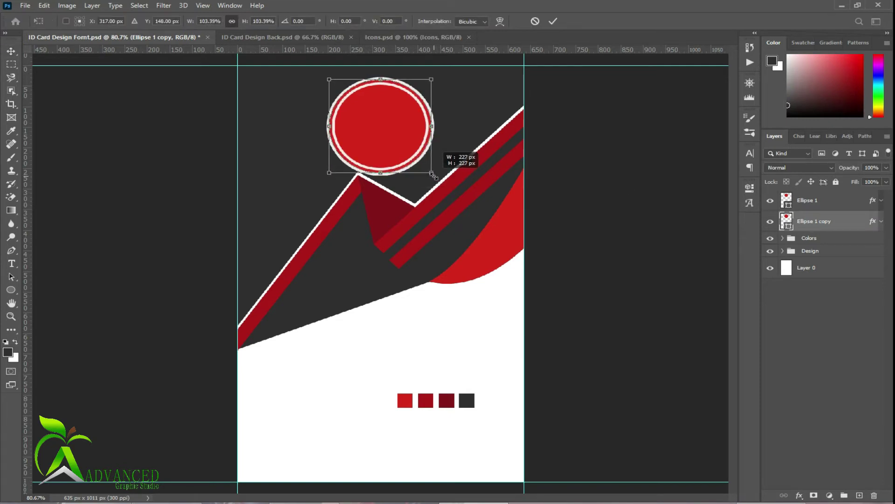
drag(434, 177, 431, 172)
click(535, 21)
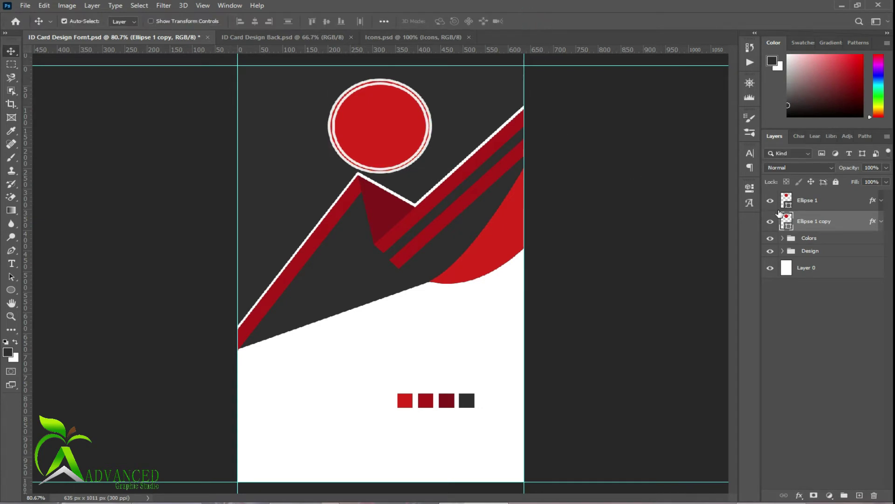
- Shrink Ellipse 1 to about 96% so a double white ring shows
click(815, 201)
key(ctrl+t)
drag(429, 174, 424, 169)
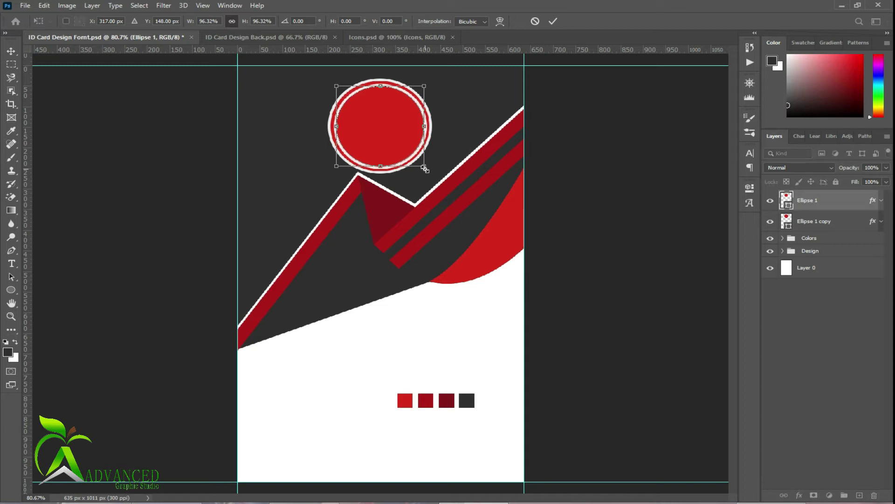
click(552, 19)
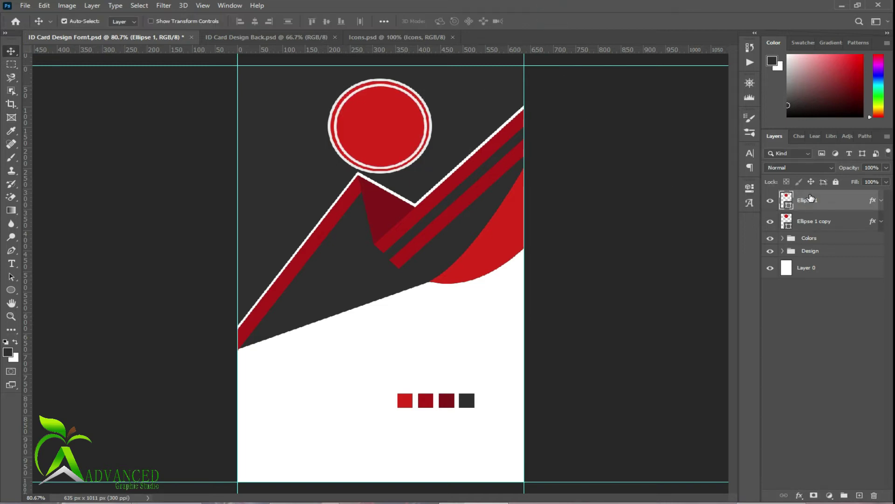
right_click(811, 198)
- Thin Ellipse 1's white stroke to 3 px
click(674, 84)
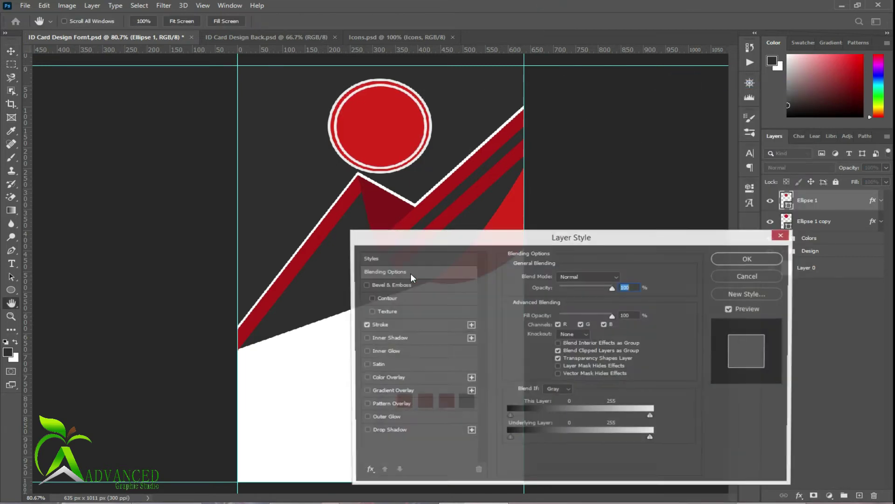
click(387, 325)
double_click(614, 276)
text(3)
key(Return)
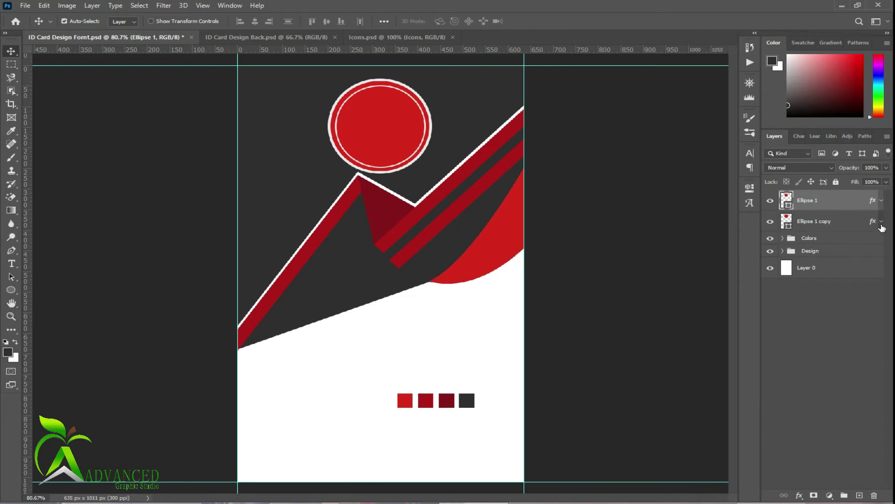
- Select both ellipse layers and bring the woman's portrait photo onto the card
click(837, 222)
click(825, 200)
shift+click(818, 222)
key(ctrl+e)
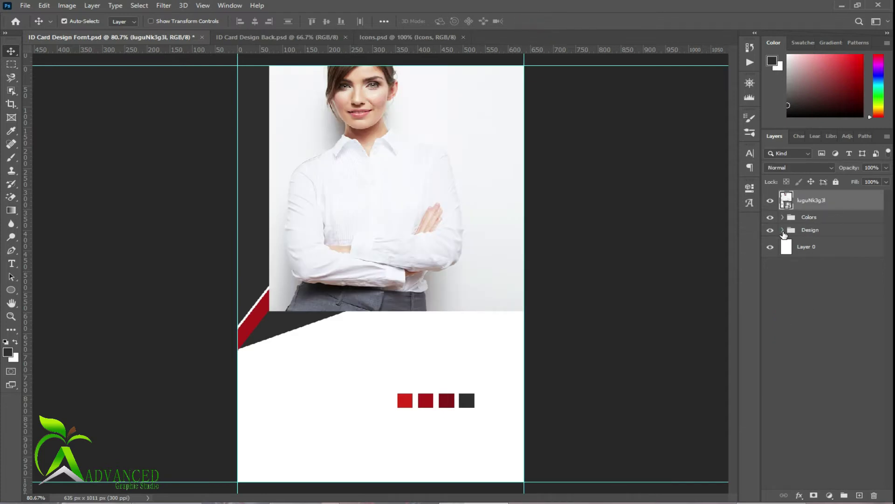
- Move the portrait into the Design group above the ellipses and clip it to the circle
click(782, 231)
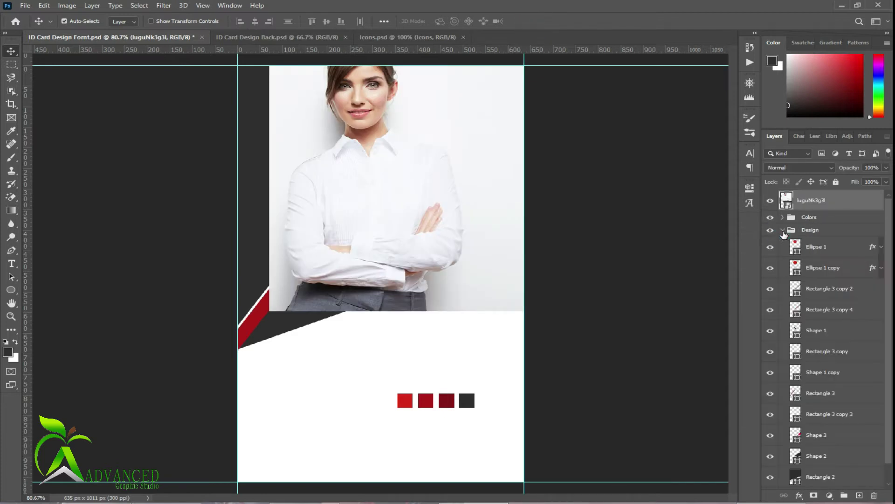
drag(828, 198, 820, 236)
right_click(819, 227)
click(723, 288)
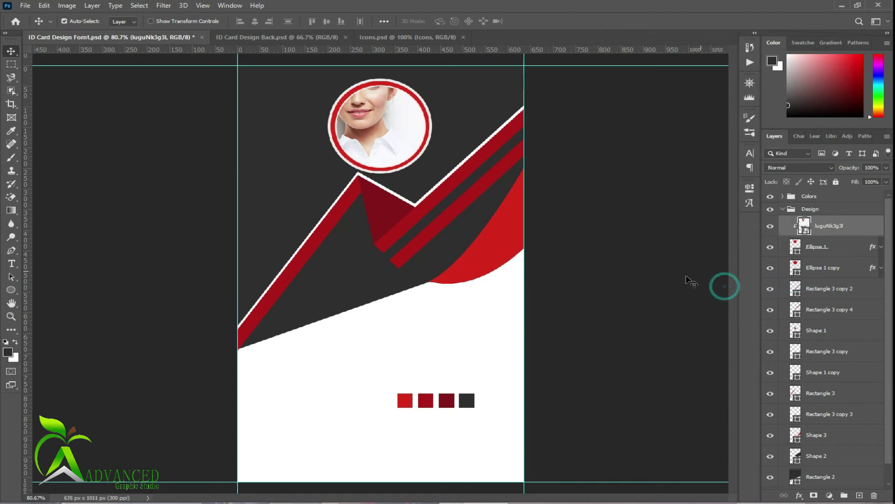
- Scale the portrait to about 14% so her face fills the circle, then save
click(396, 132)
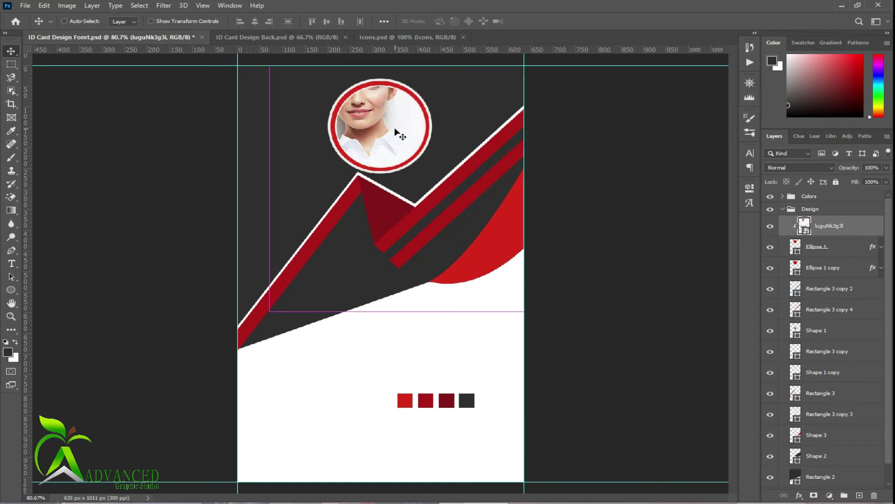
key(ctrl+t)
drag(554, 310, 505, 257)
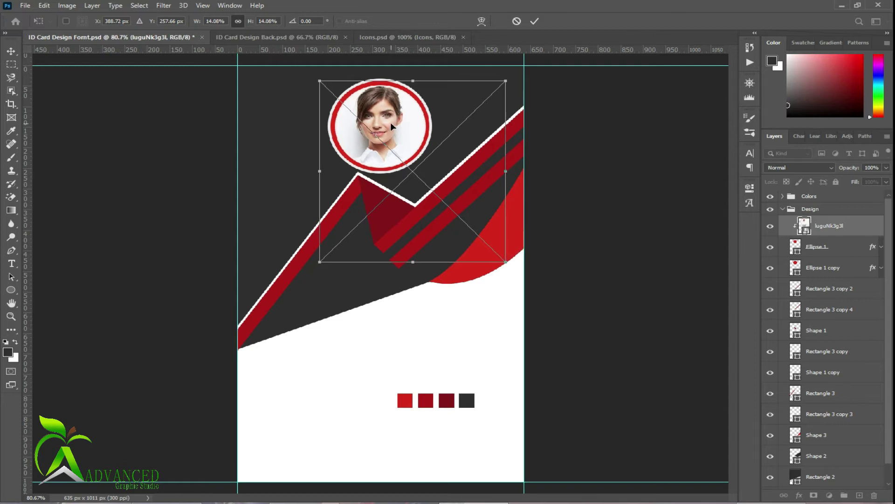
drag(390, 122, 395, 119)
click(534, 21)
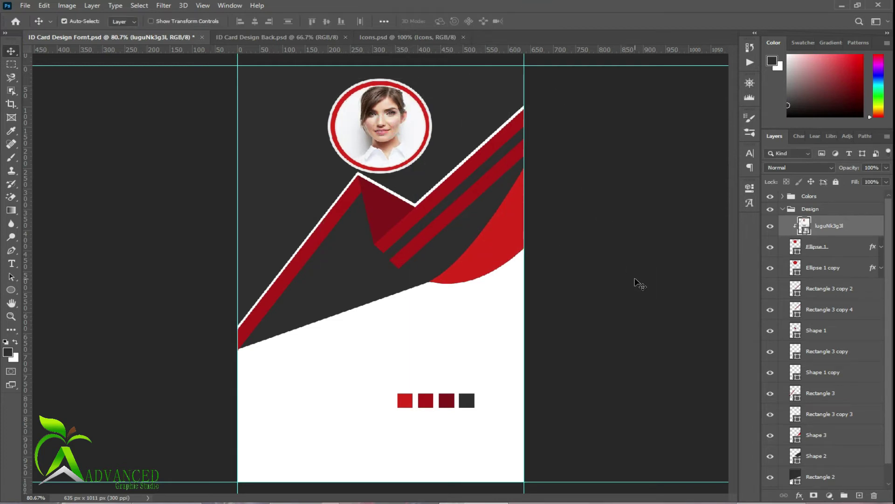
click(783, 209)
click(818, 380)
key(ctrl+s)
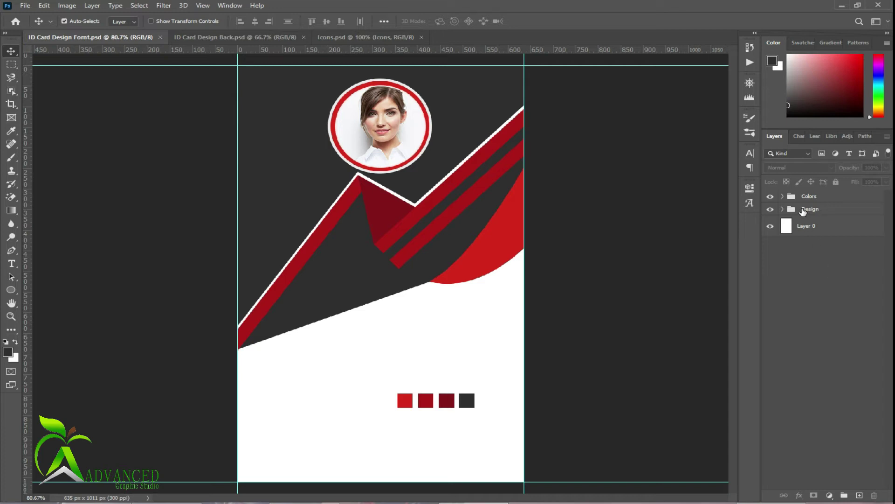
- Select the portrait and both ellipses and scale them down together
click(411, 135)
click(821, 268)
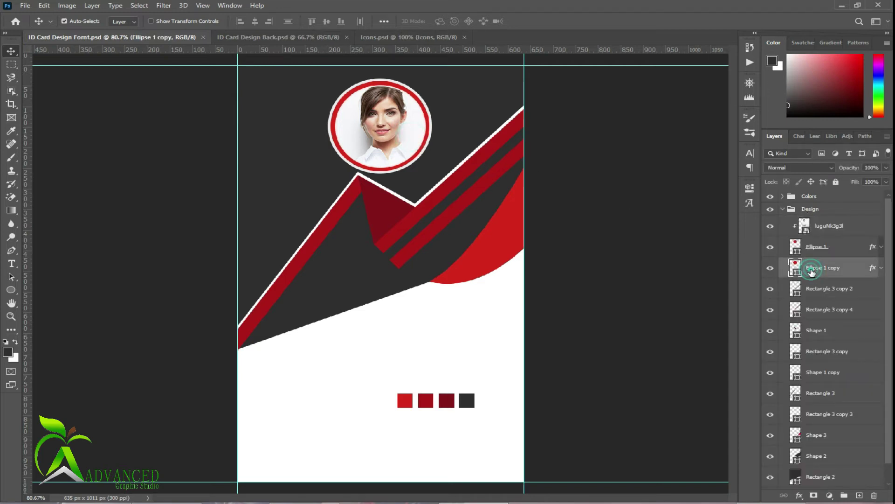
shift+click(819, 225)
key(ctrl+t)
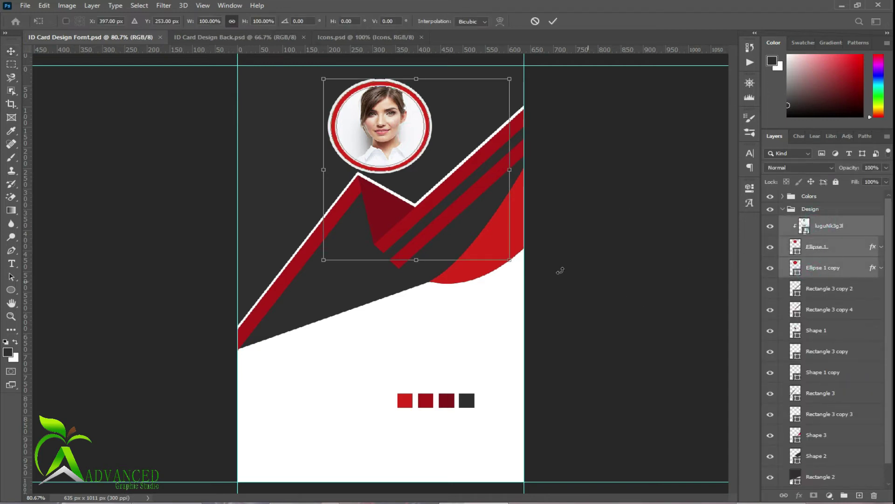
drag(509, 258, 488, 240)
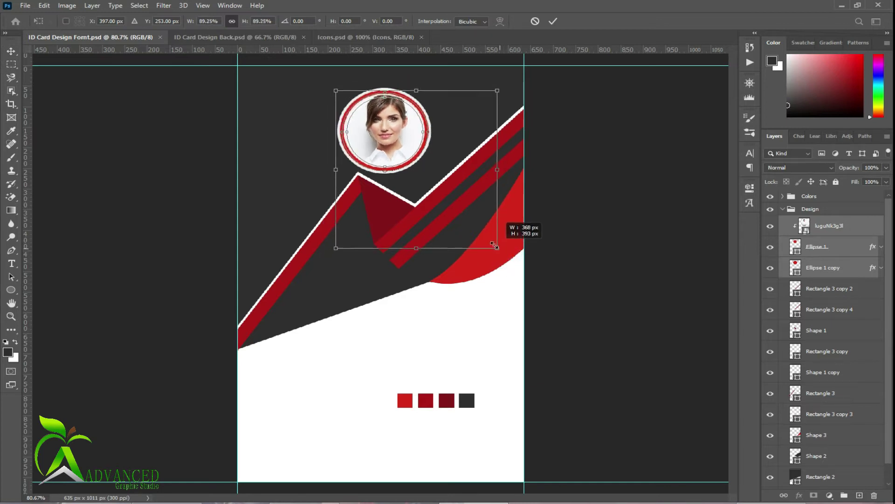
click(552, 22)
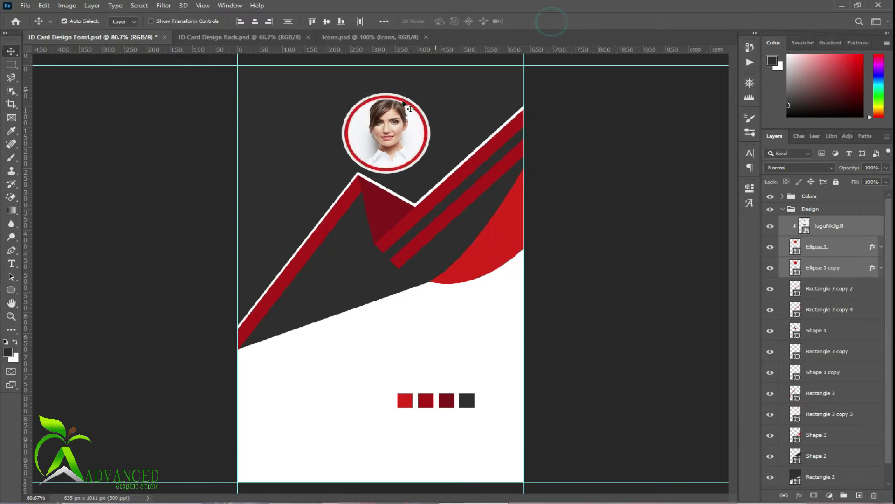
- Move the framed portrait up near the top centre and collapse the Design group
drag(398, 139, 385, 119)
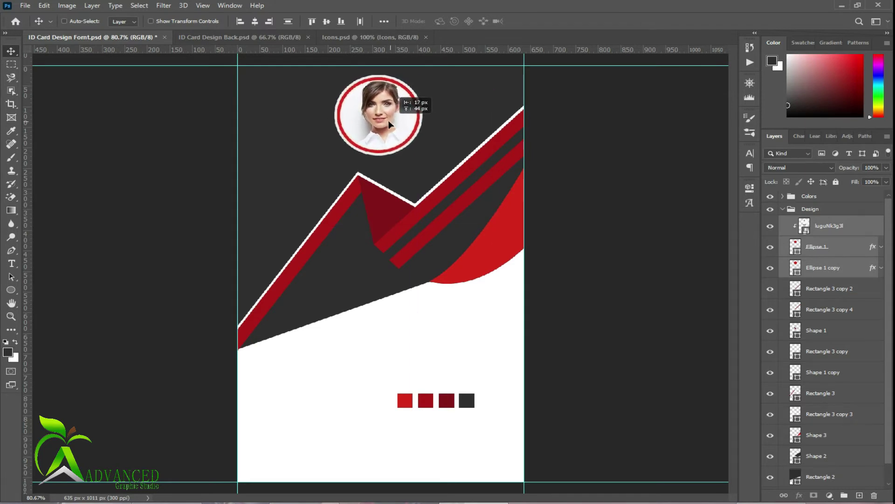
drag(385, 120, 389, 118)
key(ctrl)
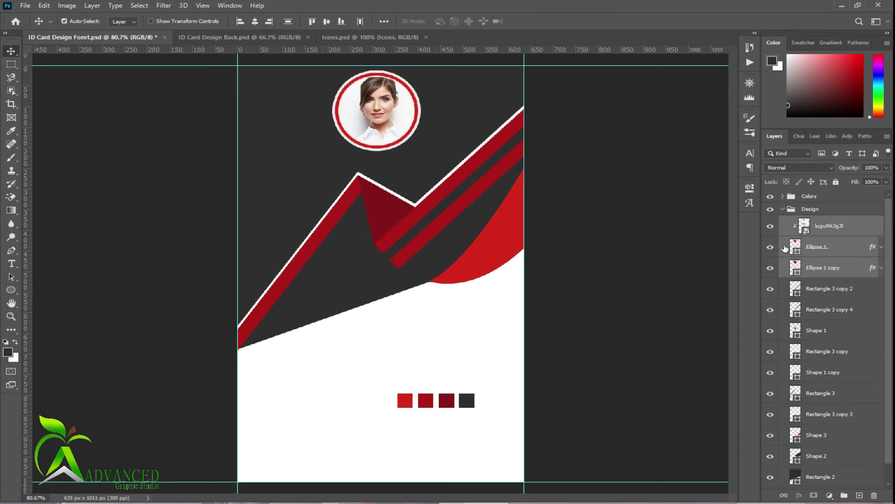
click(782, 210)
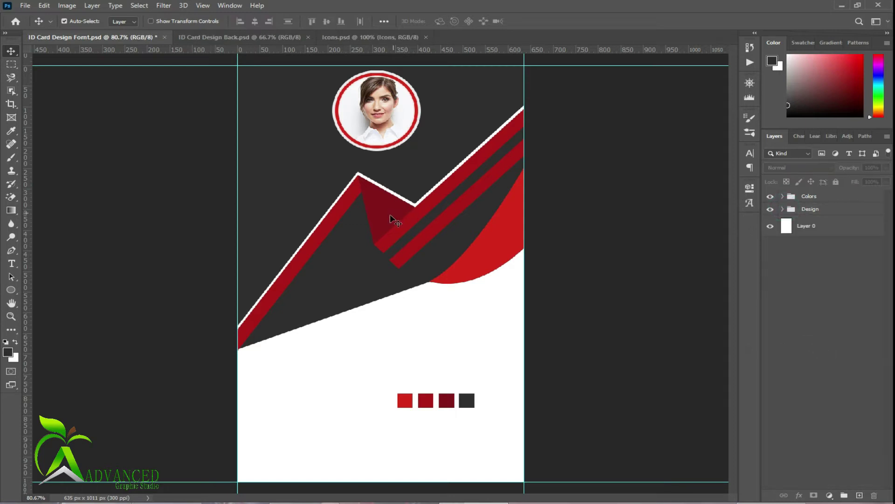
- Select the stripe layers, Rectangle 3 copy 2 and Shape 3 in the Design group and nudge them down
click(325, 223)
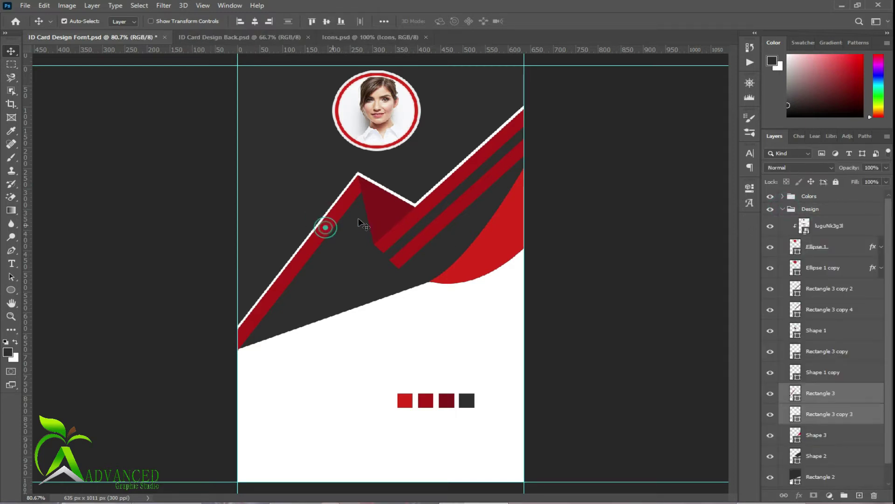
shift+click(381, 210)
shift+click(397, 200)
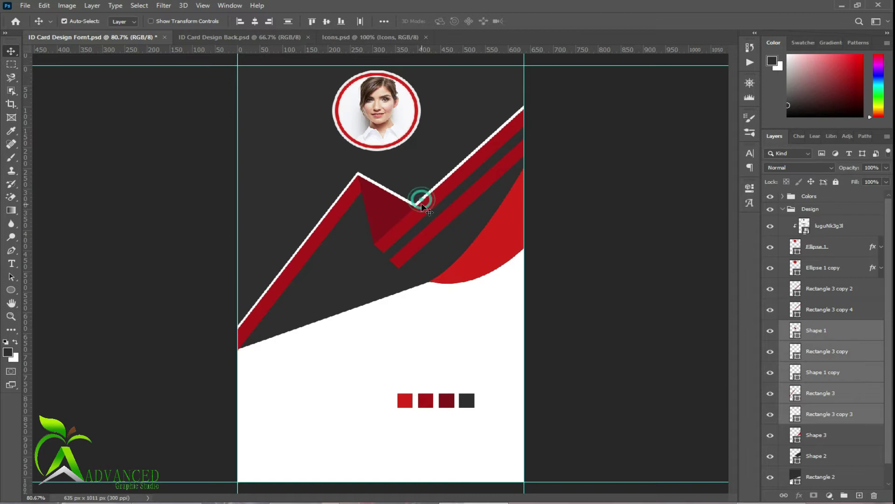
shift+click(421, 202)
shift+click(428, 230)
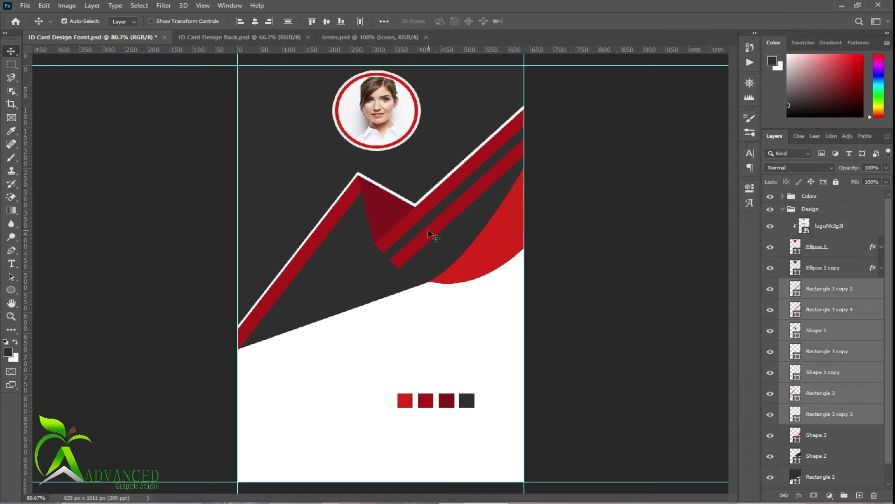
click(64, 21)
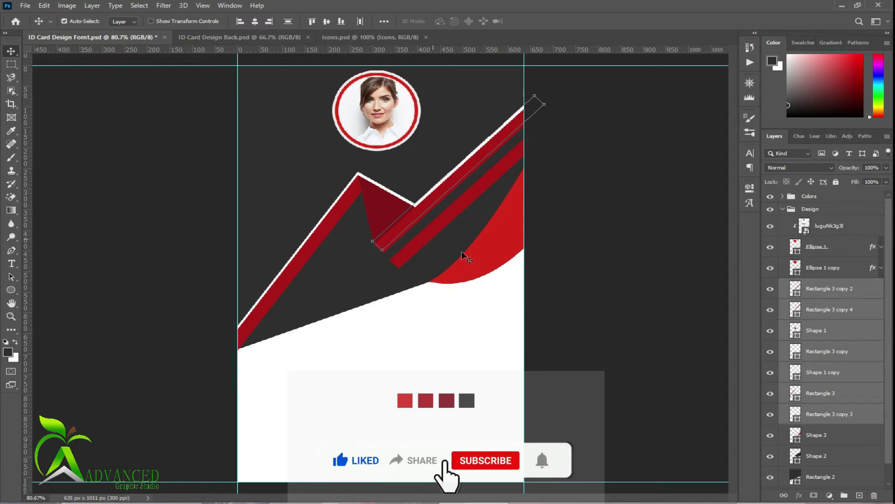
ctrl+click(817, 434)
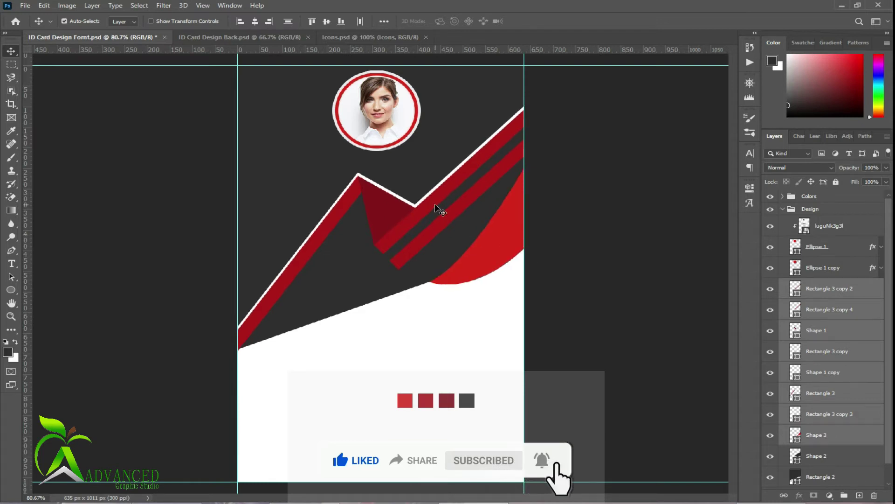
key(shift+Down)
key(shift+Down)
key(shift+Down)
key(Down)
key(Down)
key(Down)
key(Down)
key(Down)
key(Down)
key(Down)
key(Down)
key(Down)
key(Down)
- Start a new white text line below the circular photo
key(t)
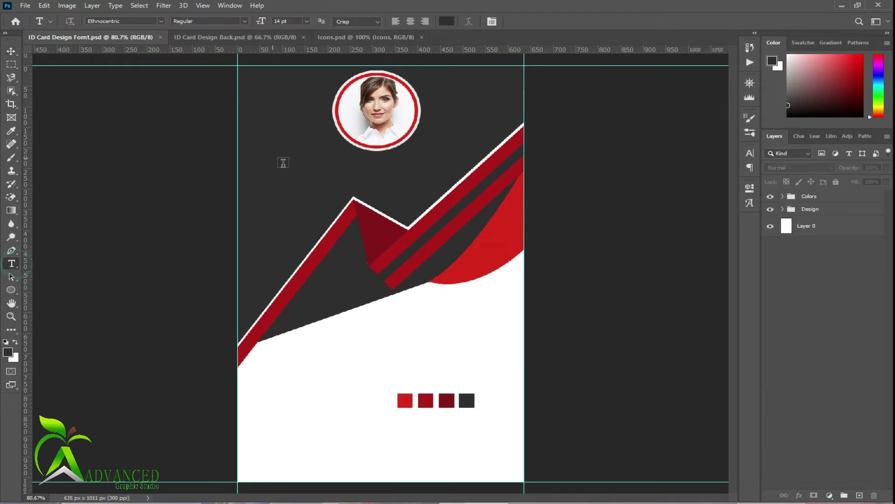
click(295, 168)
click(446, 21)
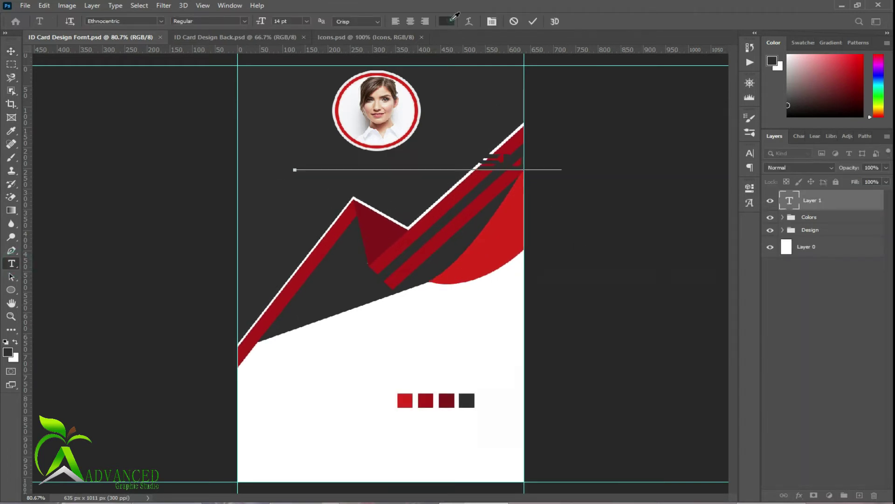
click(381, 319)
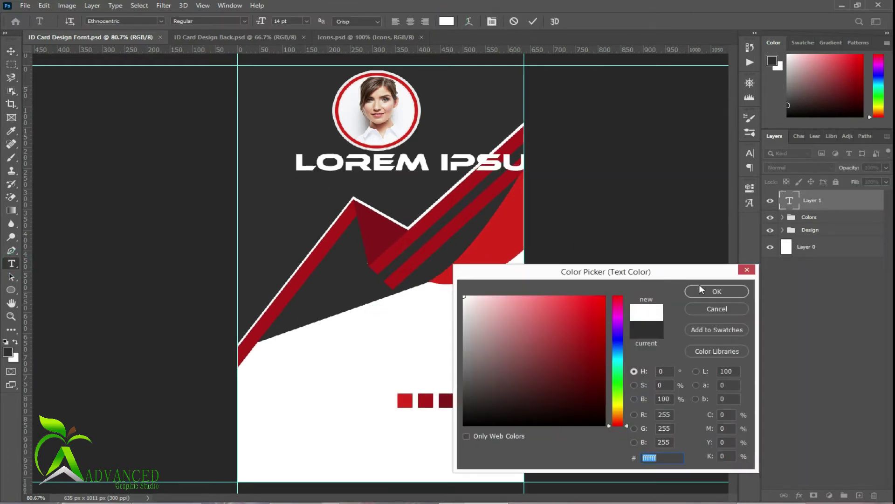
click(700, 290)
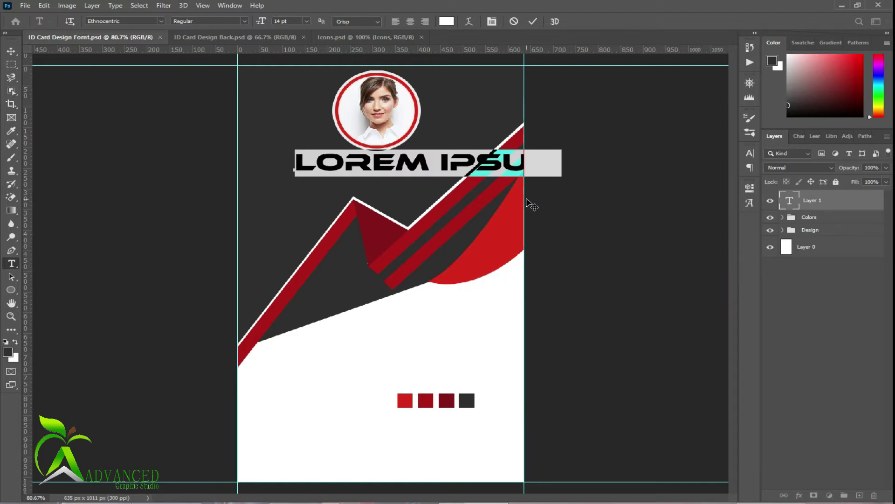
- Copy the cardholder's name from the Notepad notes and paste it into the text line
key(alt+Tab)
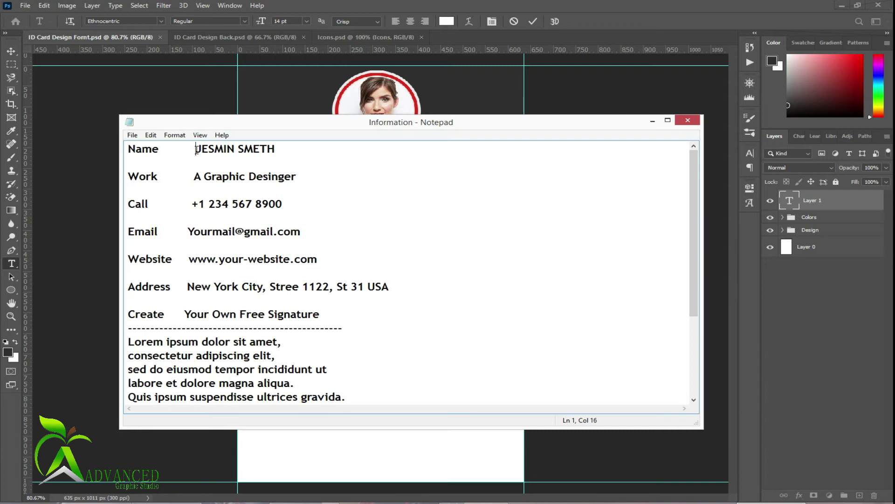
drag(196, 149, 280, 149)
key(ctrl+c)
key(alt+Tab)
key(ctrl+v)
- Set the name text to Arial 12 pt and commit it
triple_click(449, 160)
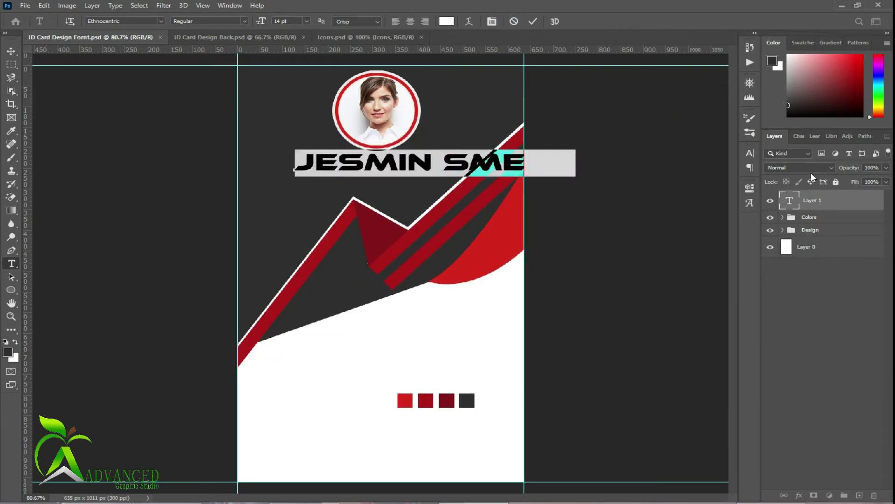
click(750, 153)
click(684, 168)
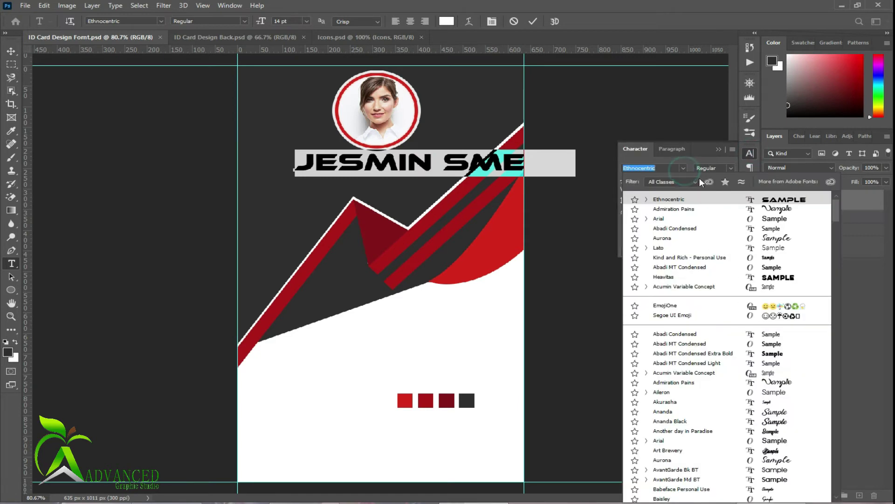
click(777, 218)
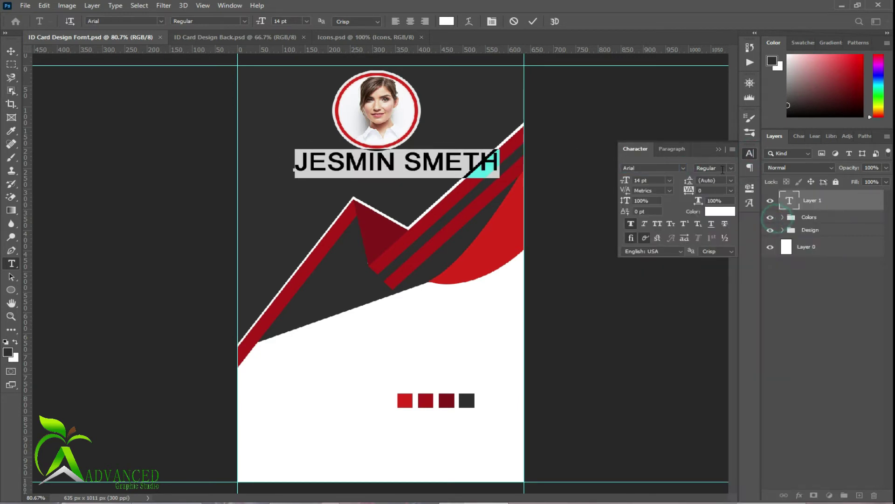
click(668, 180)
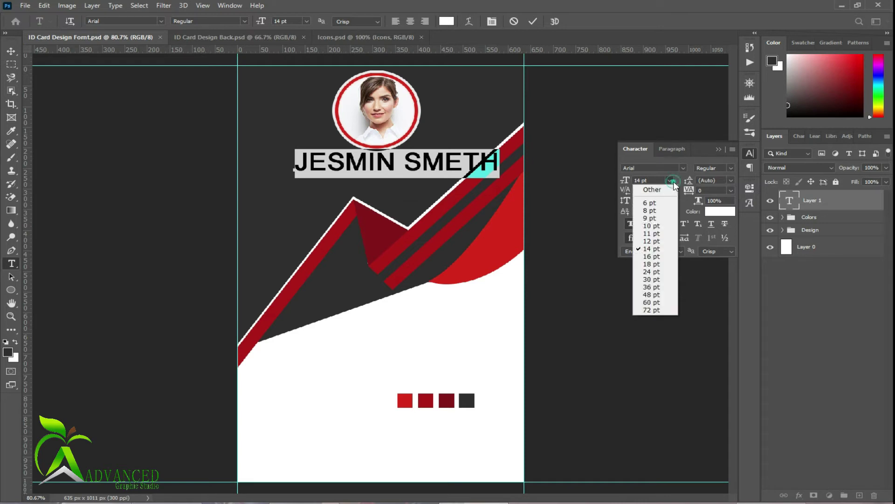
click(652, 238)
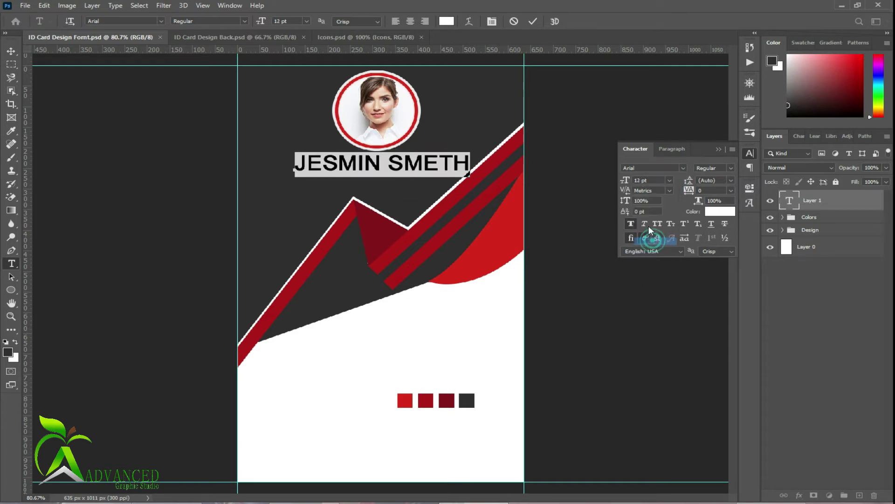
click(531, 22)
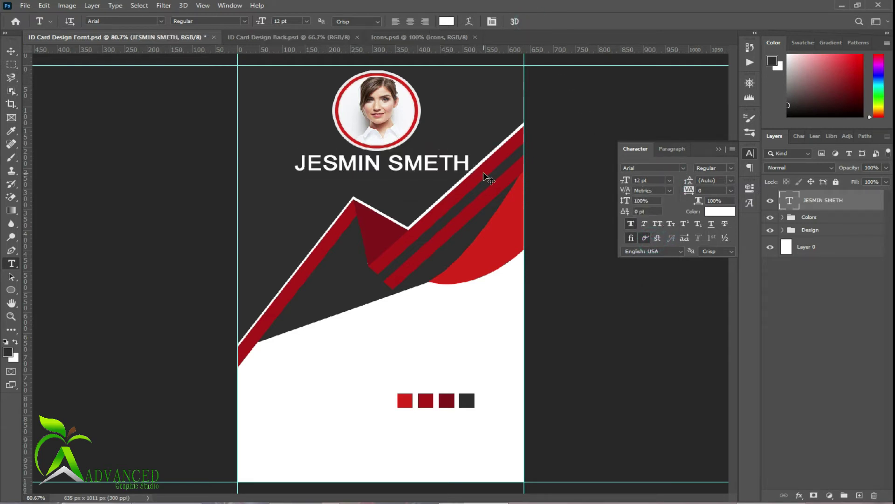
key(ctrl+t)
- Scale the name down to about 79%, making it 9.1 pt
drag(469, 163, 319, 161)
click(553, 21)
key(t)
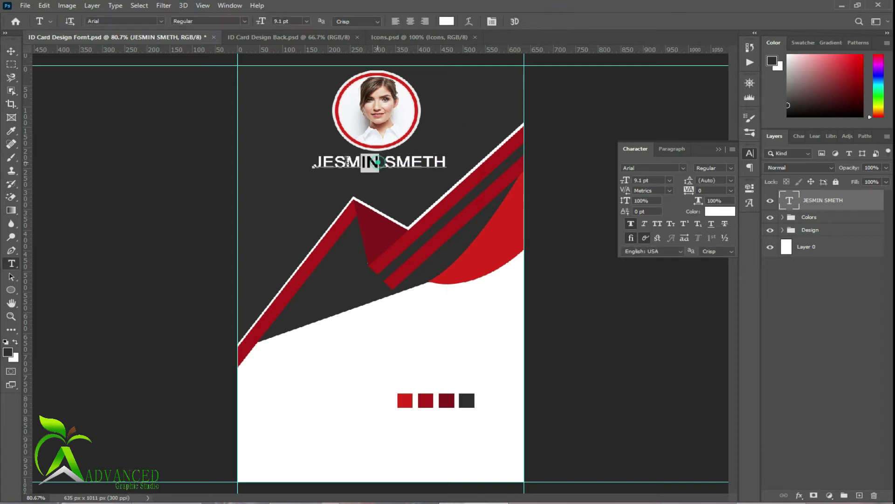
- Colour the first name red #d8281e, leaving the surname white
click(717, 211)
click(440, 236)
click(498, 241)
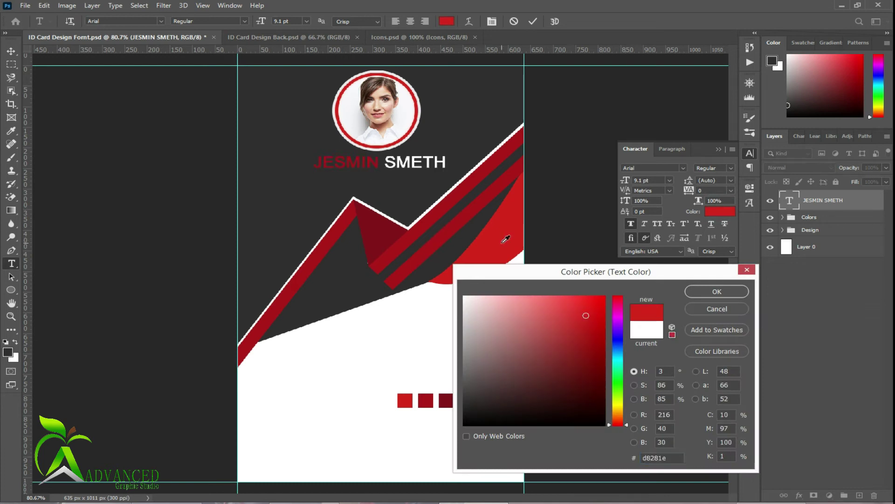
click(699, 290)
click(533, 21)
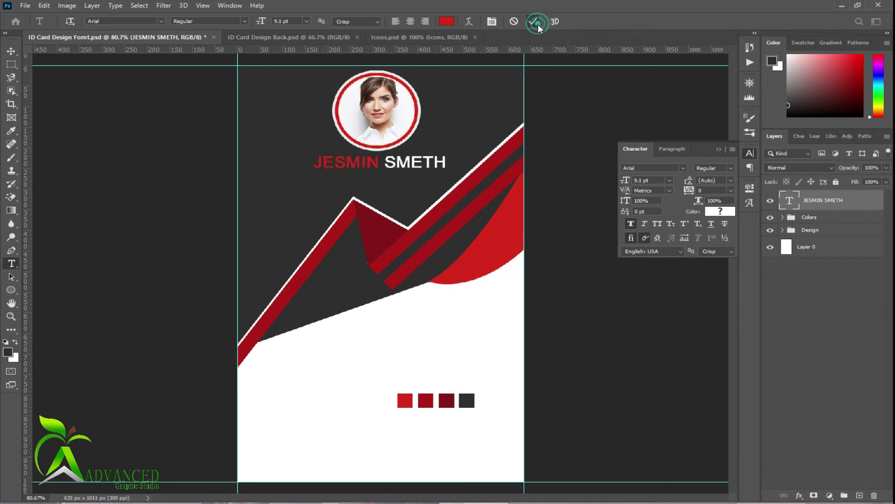
- Duplicate the name onto a line below and retype it as Graphic Designer
key(v)
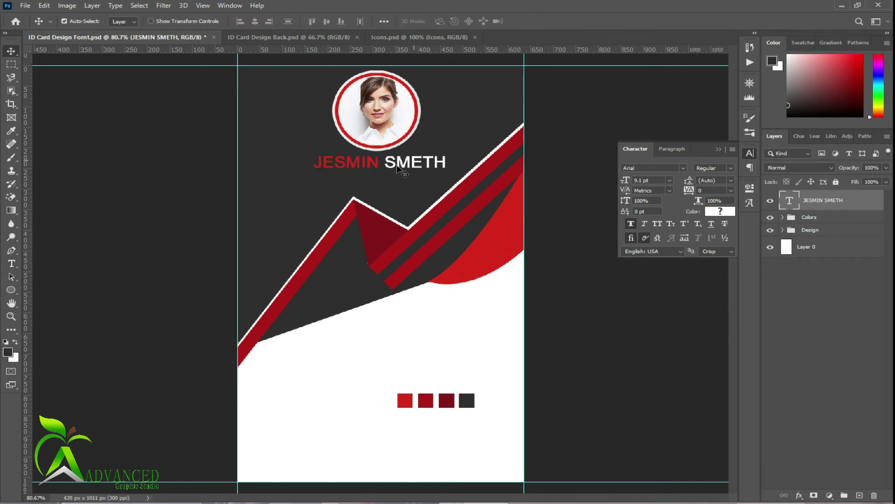
drag(393, 166, 391, 183)
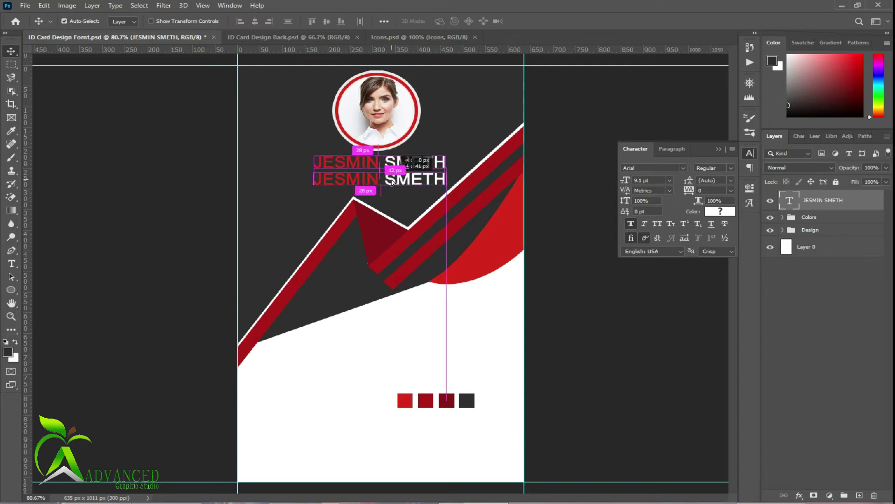
double_click(391, 181)
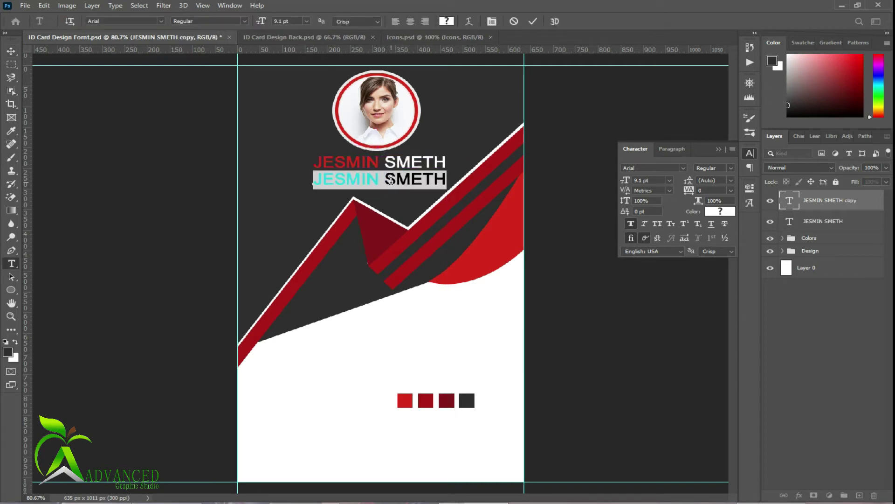
text(G)
text(raphic)
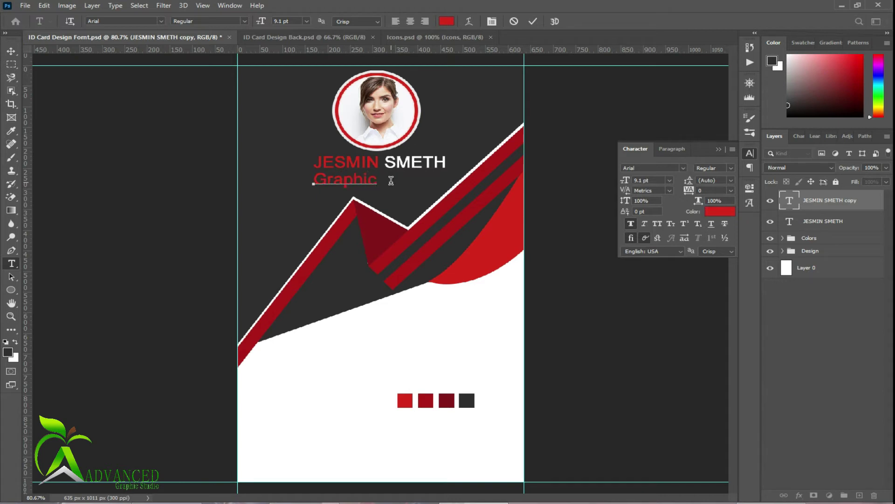
text(esigner)
- Make the word Designer white, keeping Graphic red, and commit the text
drag(384, 176, 451, 173)
click(446, 21)
click(465, 298)
click(702, 292)
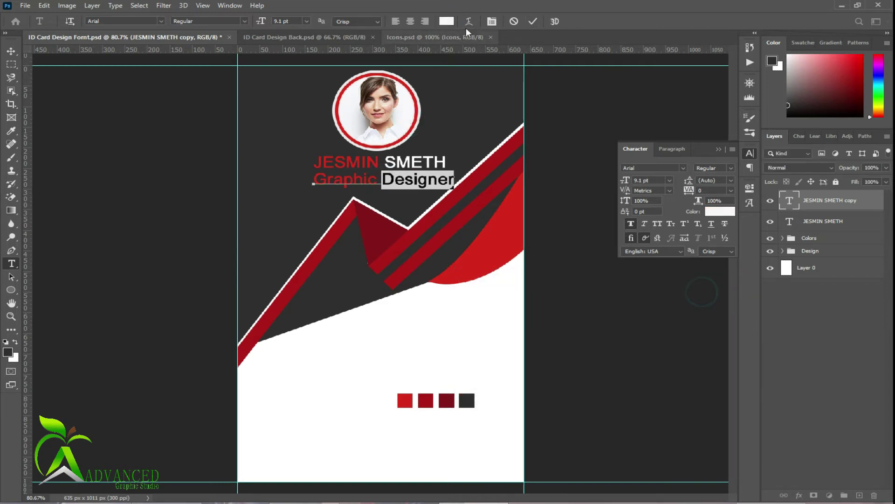
click(533, 22)
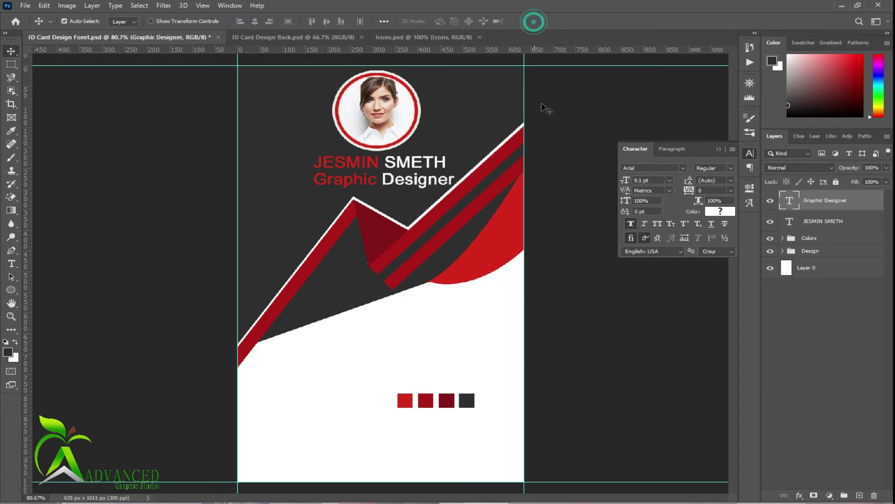
- Scale the Graphic Designer title to about 78% and nudge it just below the name
click(805, 333)
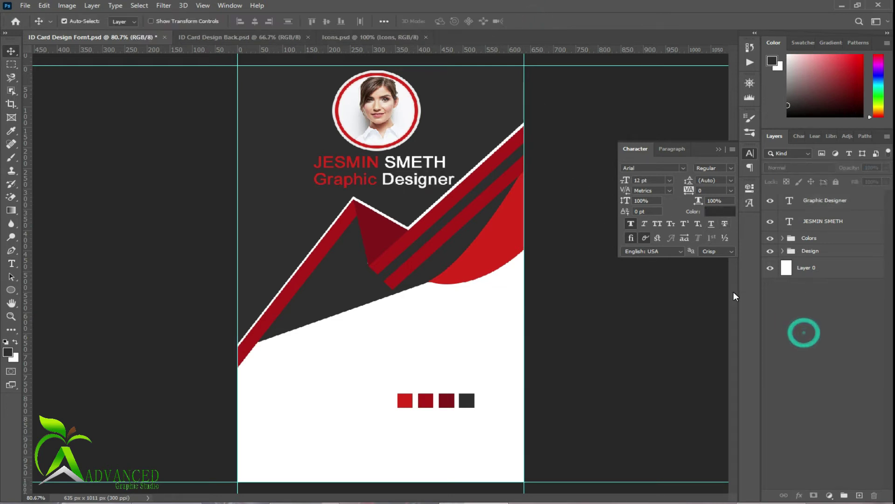
click(718, 152)
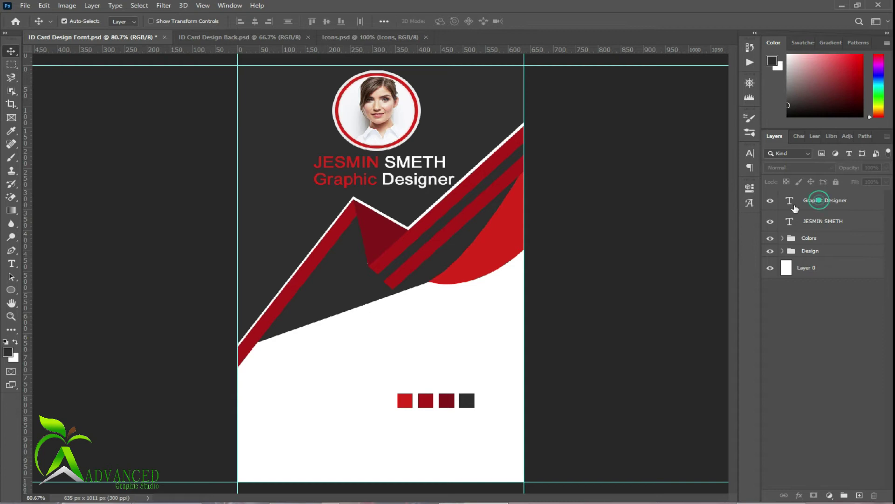
click(821, 200)
key(ctrl+t)
drag(453, 184, 426, 182)
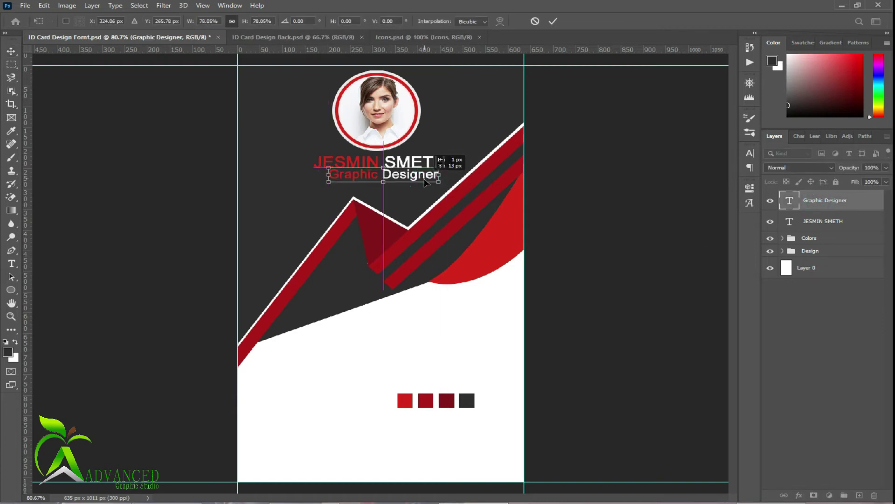
click(553, 21)
drag(385, 178, 385, 183)
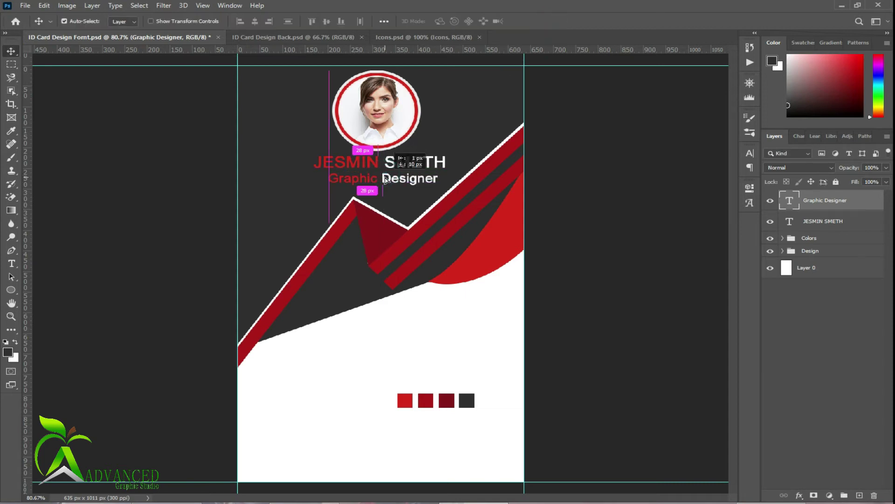
- Draw a thin 296 × 4 px rectangle under the name
right_click(11, 289)
click(37, 288)
scroll(364, 136, up, 3)
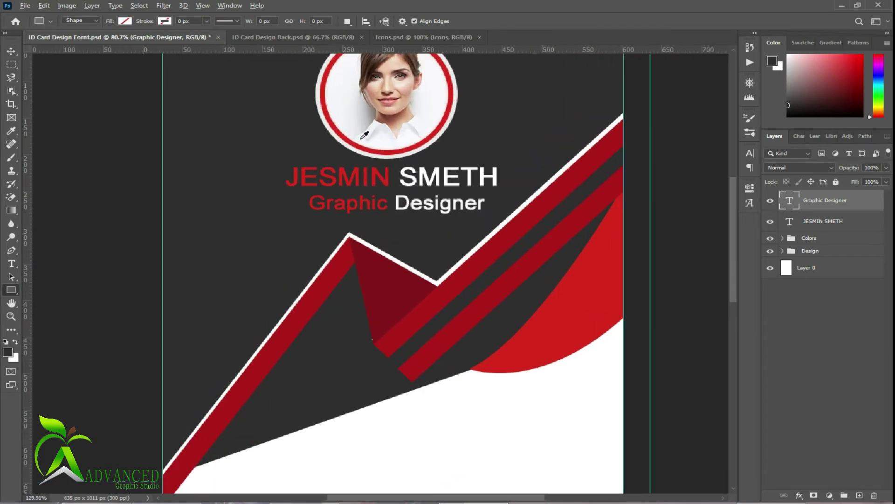
drag(248, 194, 527, 198)
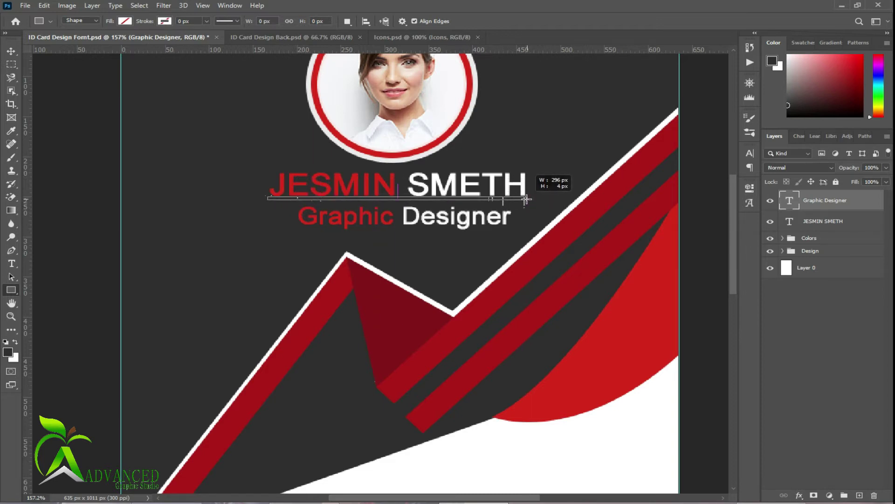
drag(527, 198, 526, 199)
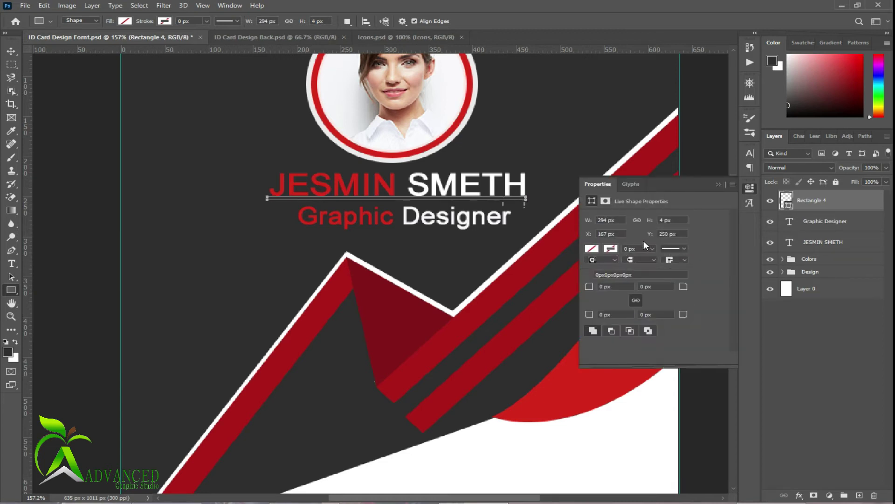
- Fill the bar with bright red and lower it slightly between name and title
click(594, 249)
click(642, 303)
click(613, 303)
click(721, 181)
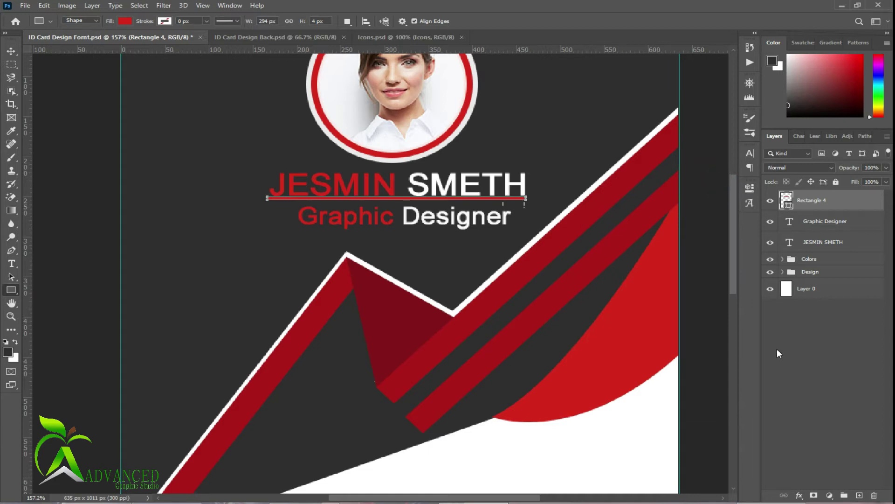
key(v)
drag(456, 199, 438, 214)
- Set the Graphic Designer title to Lato Light and scale it to about 95%
double_click(789, 221)
click(751, 153)
click(730, 168)
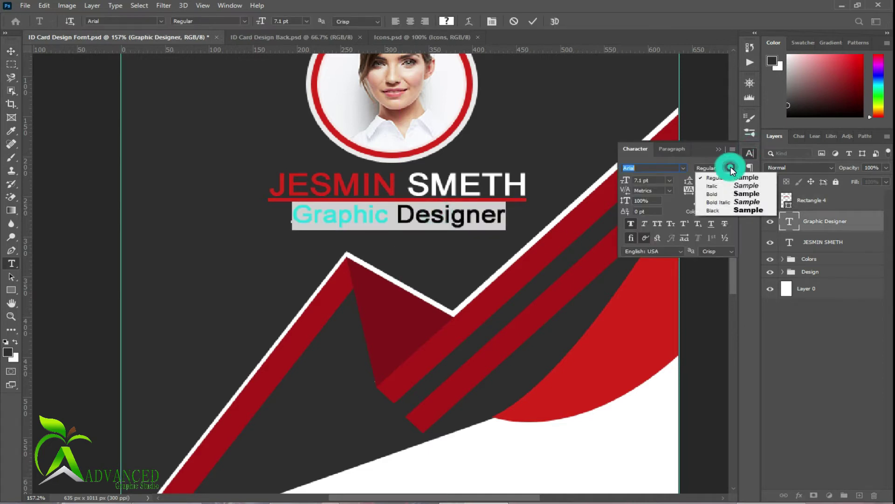
click(684, 168)
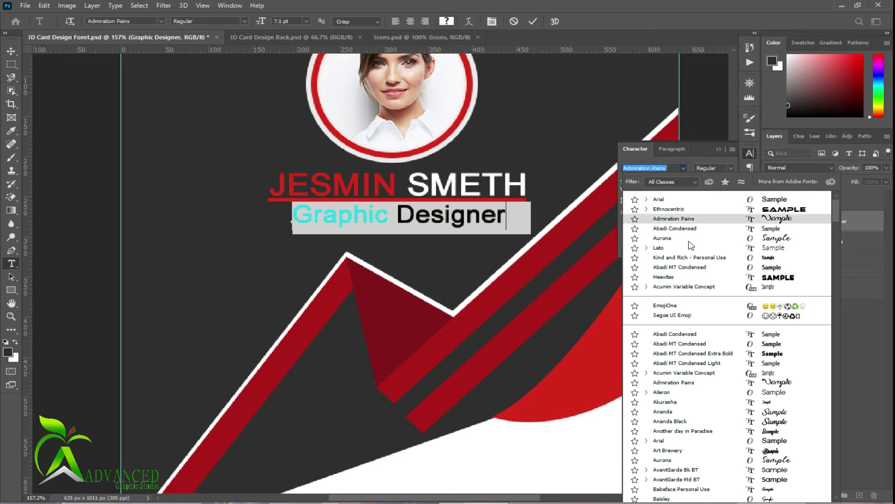
click(684, 246)
click(730, 168)
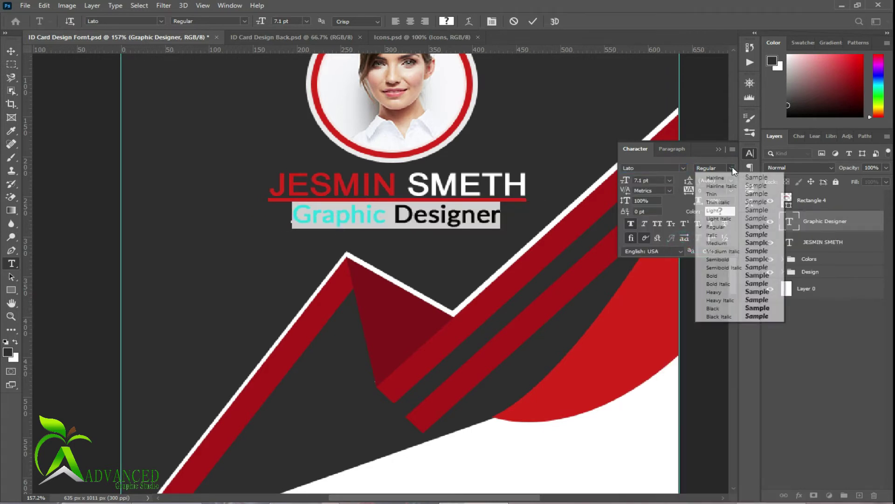
click(746, 210)
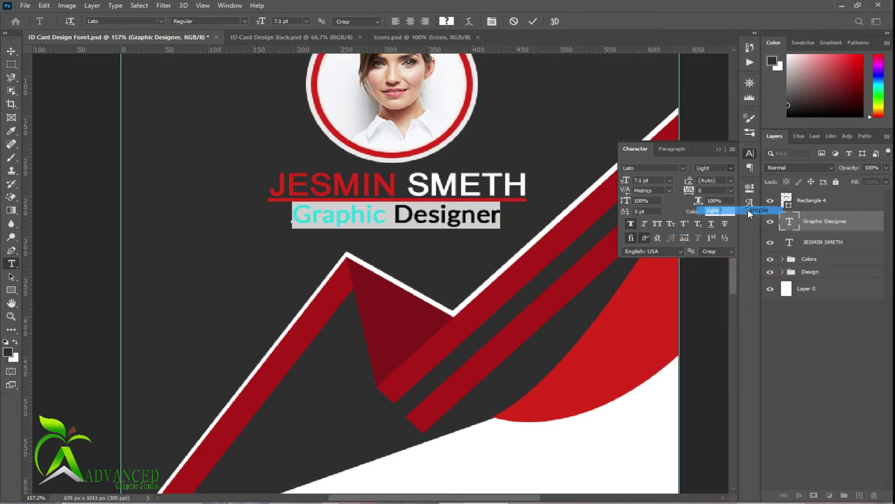
click(532, 21)
key(ctrl+t)
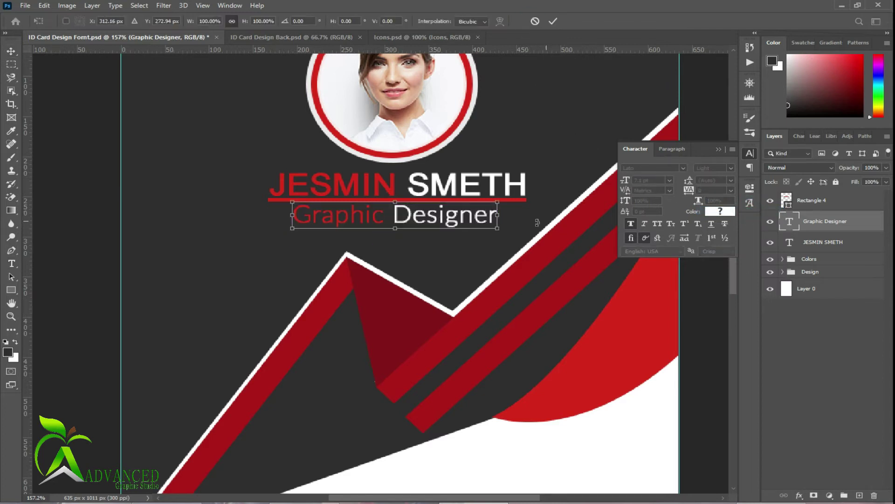
drag(500, 216, 480, 214)
- Centre the name, red line and Graphic Designer title on one horizontal axis
key(Return)
click(807, 242)
shift+click(802, 200)
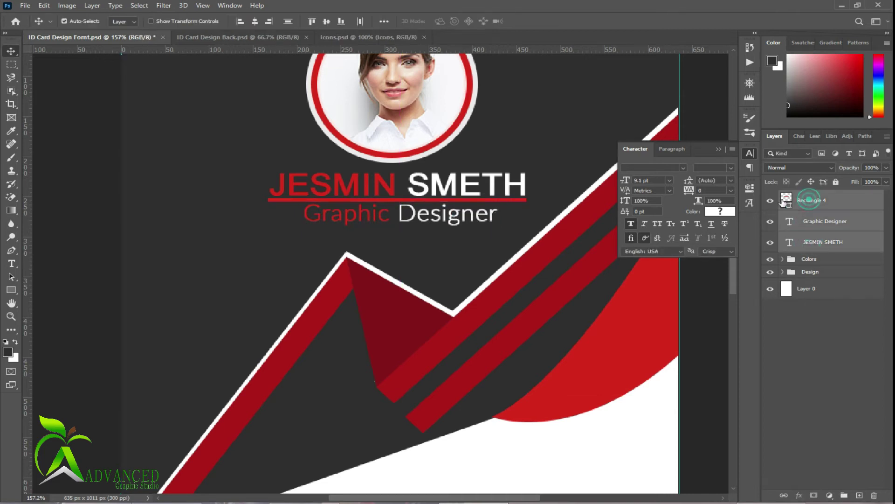
click(254, 22)
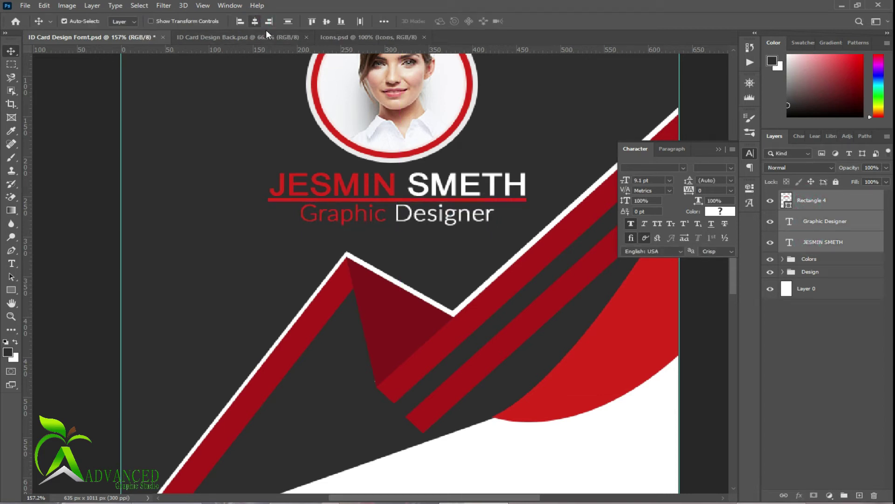
click(359, 21)
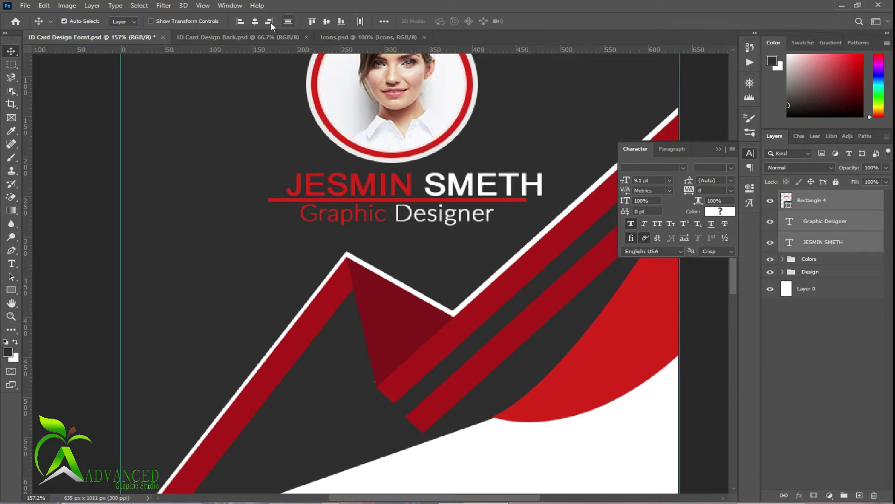
click(254, 21)
click(289, 21)
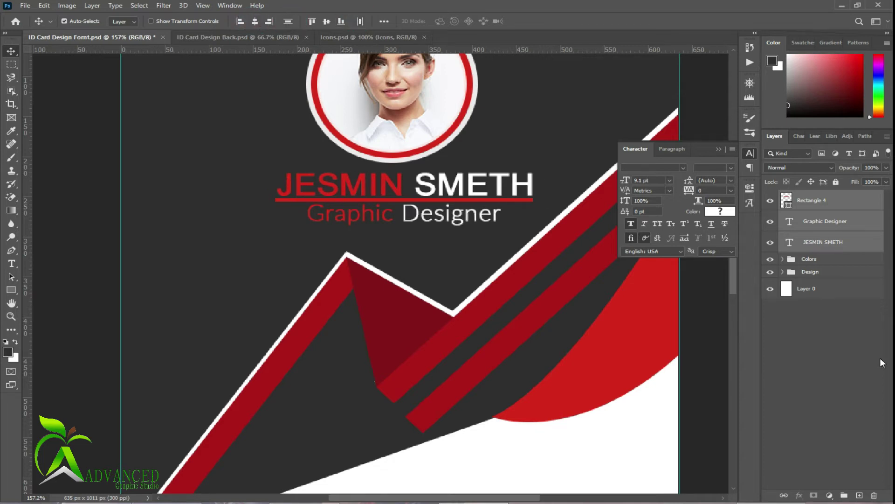
- Group the name, red line and title layers into Group 1
click(837, 349)
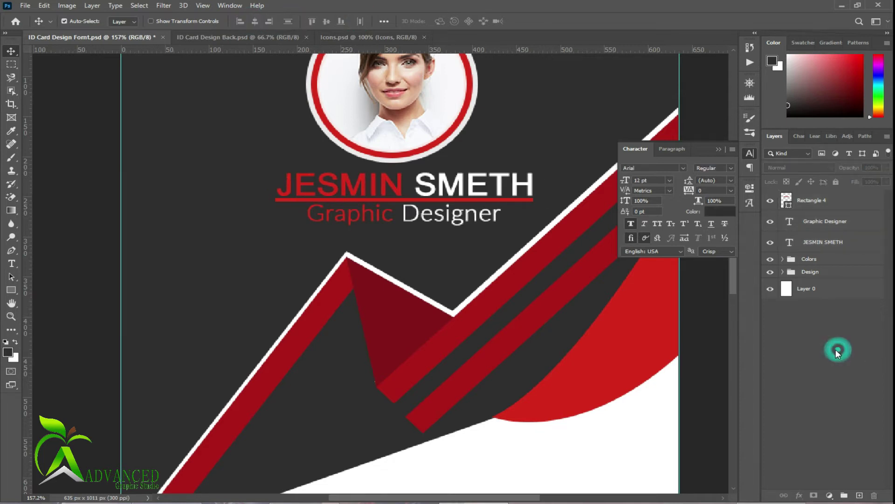
click(819, 243)
shift+click(819, 202)
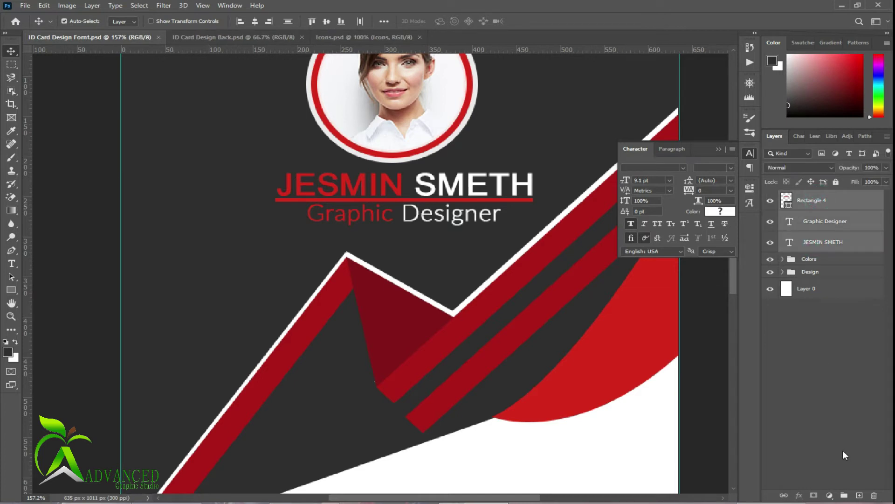
click(844, 495)
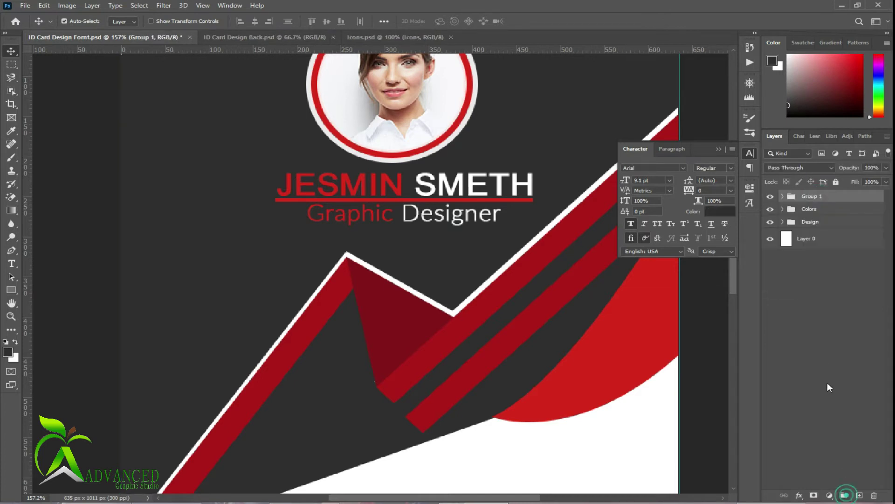
click(718, 152)
key(ctrl+0)
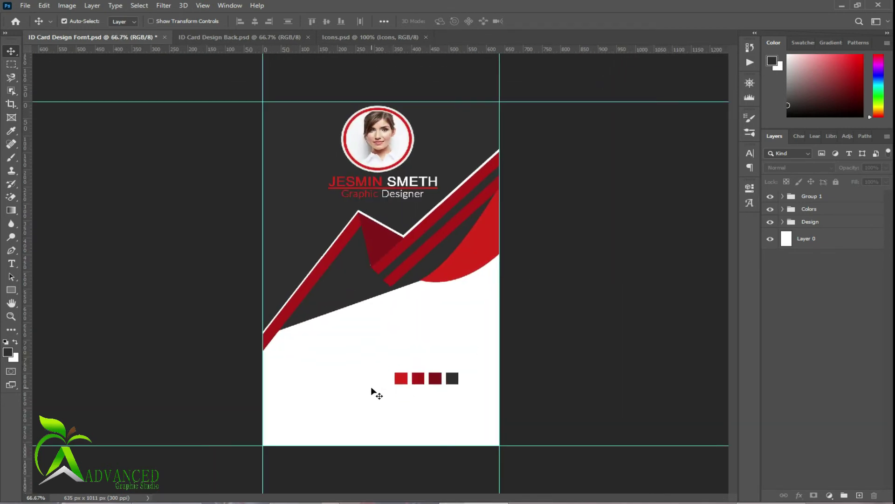
- Add an 'ID :' text label and place it in the card's white lower area
key(t)
click(346, 370)
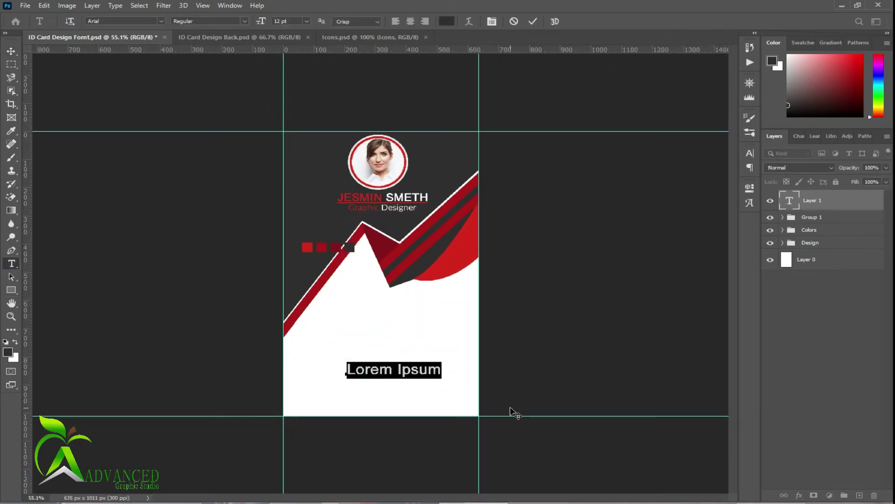
text(ID )
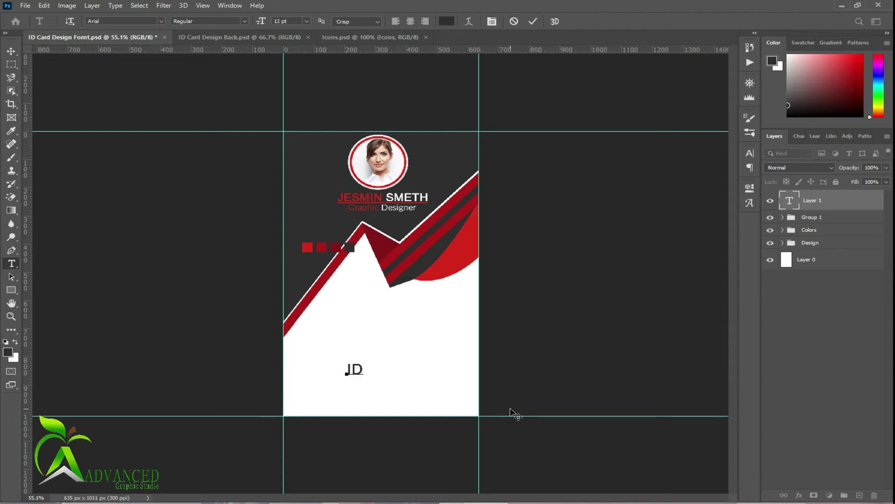
text(:)
click(532, 21)
key(v)
drag(352, 367, 334, 298)
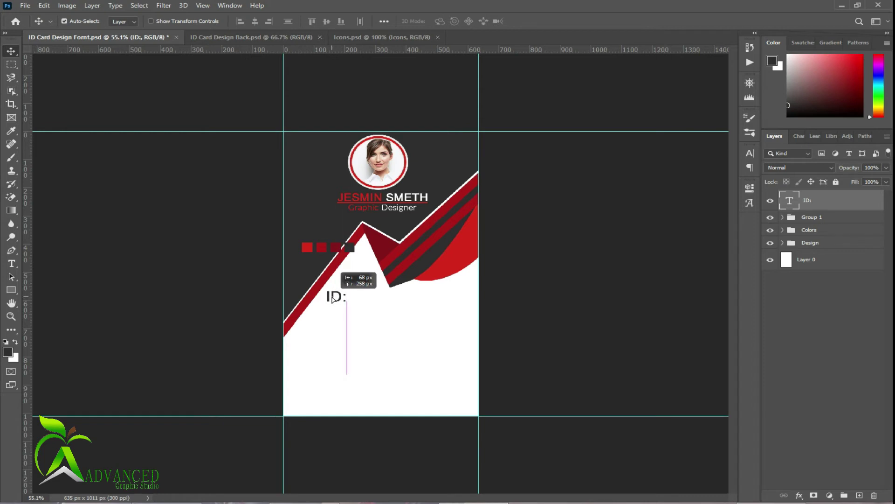
mouse_move(333, 298)
mouse_down()
mouse_move(320, 316)
mouse_move(335, 320)
mouse_move(336, 363)
mouse_up()
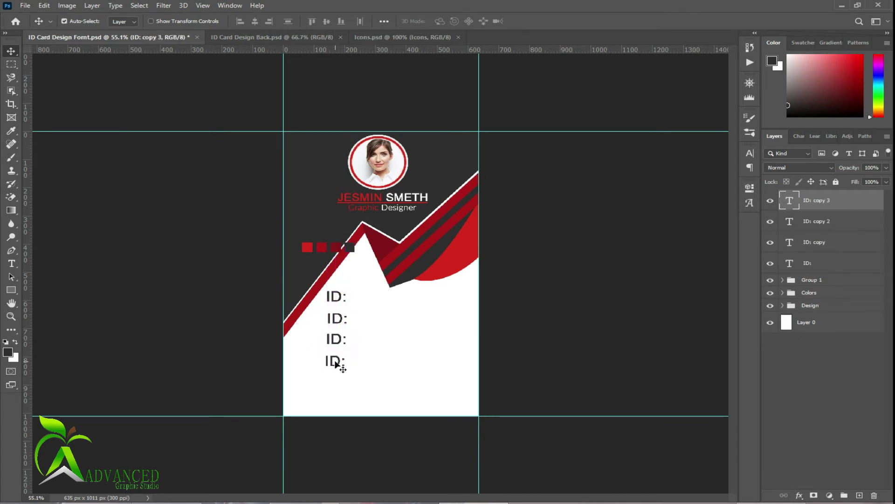
- Retype the copied label lines as Join:, Exprie: and Phone:
double_click(337, 318)
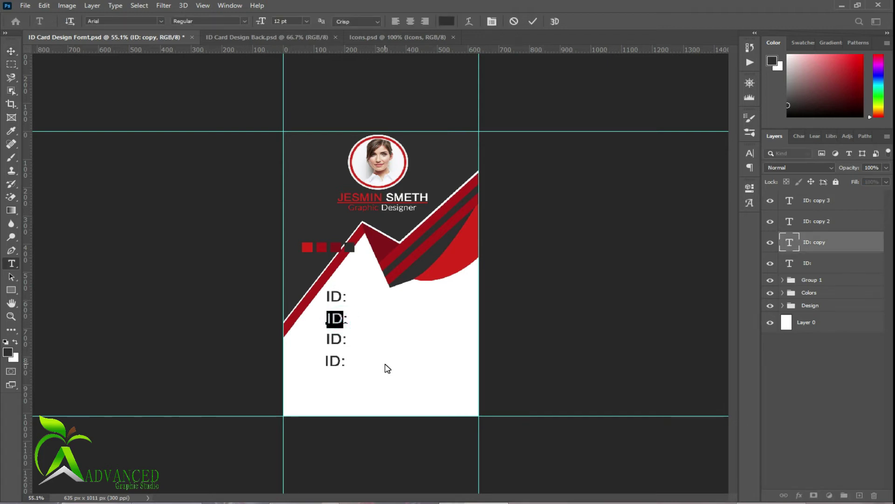
text(Join:)
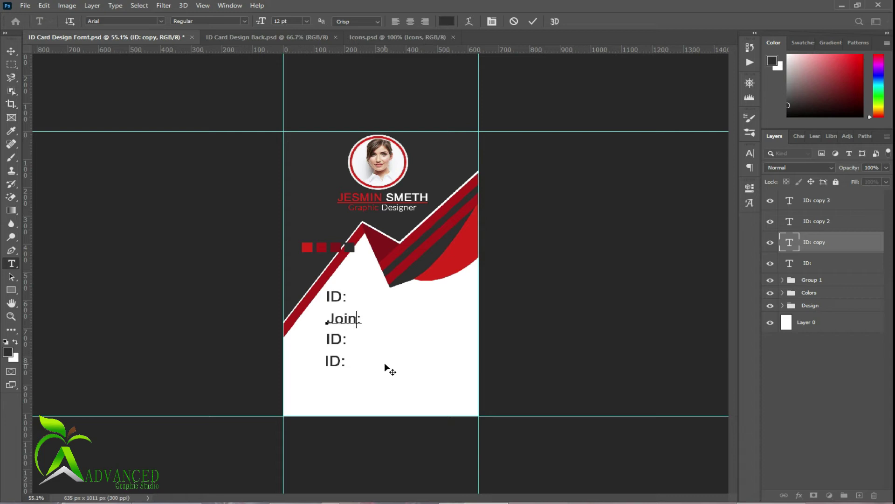
click(533, 21)
key(v)
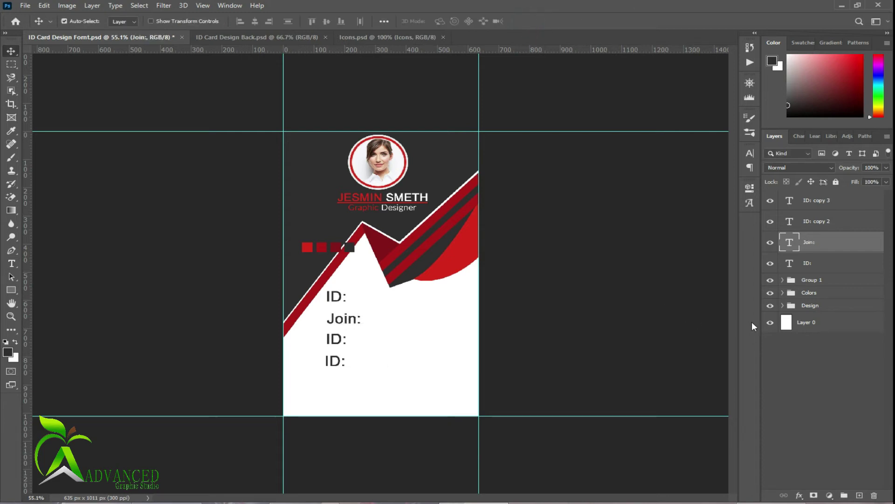
double_click(789, 223)
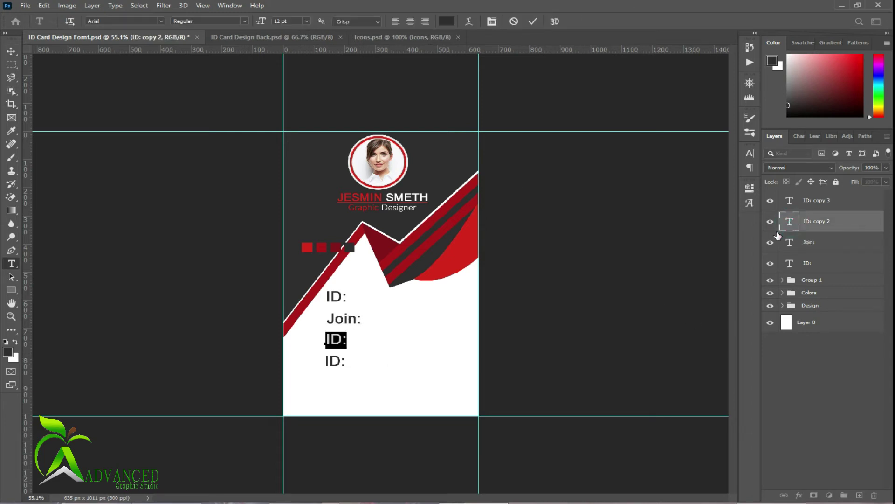
text(Exp)
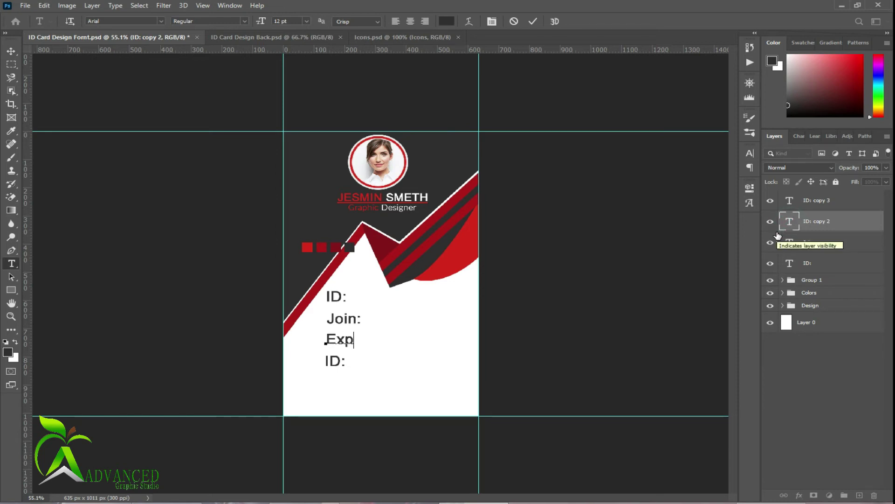
text(rie:)
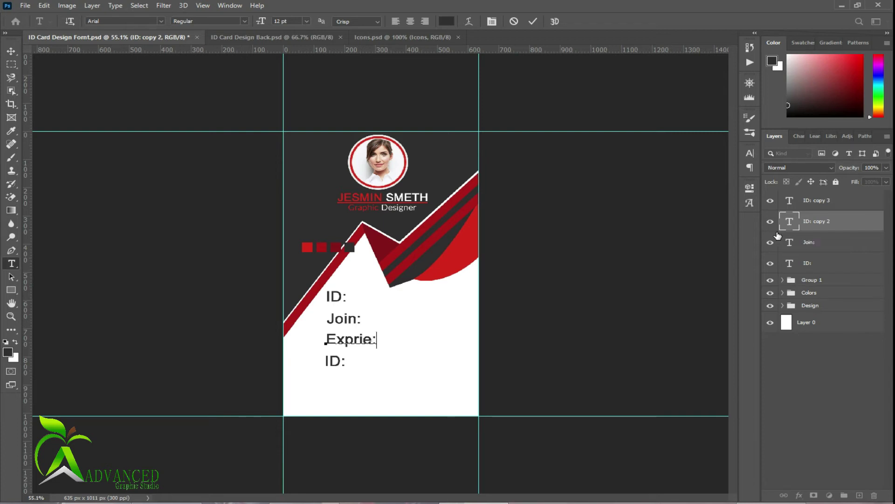
double_click(789, 202)
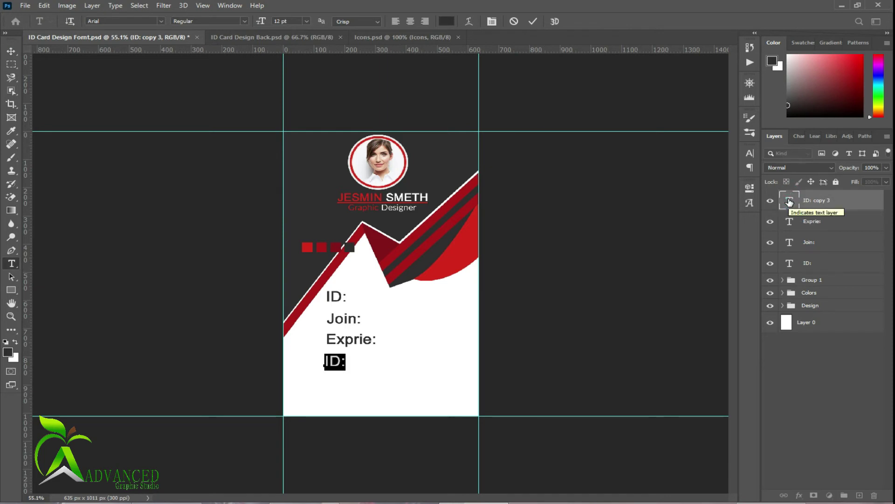
text(Phone:)
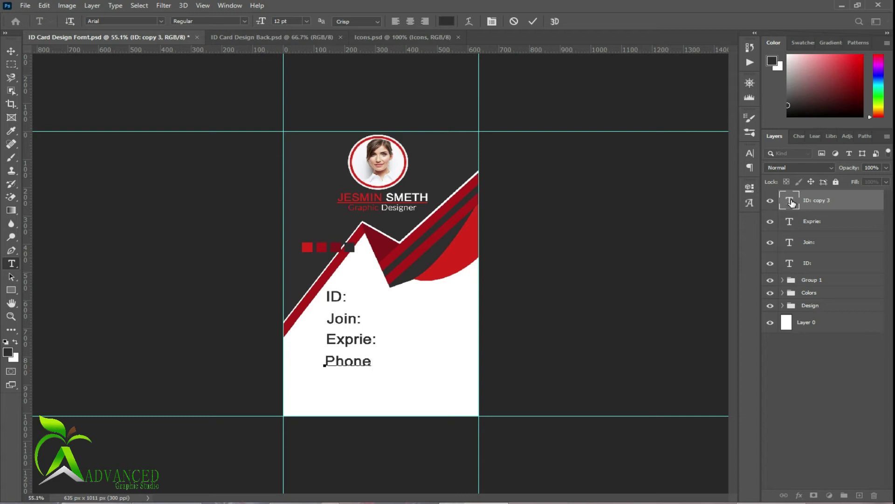
click(533, 21)
key(v)
- Duplicate the Phone: label below it and retype the copy as Email:
drag(353, 365, 350, 383)
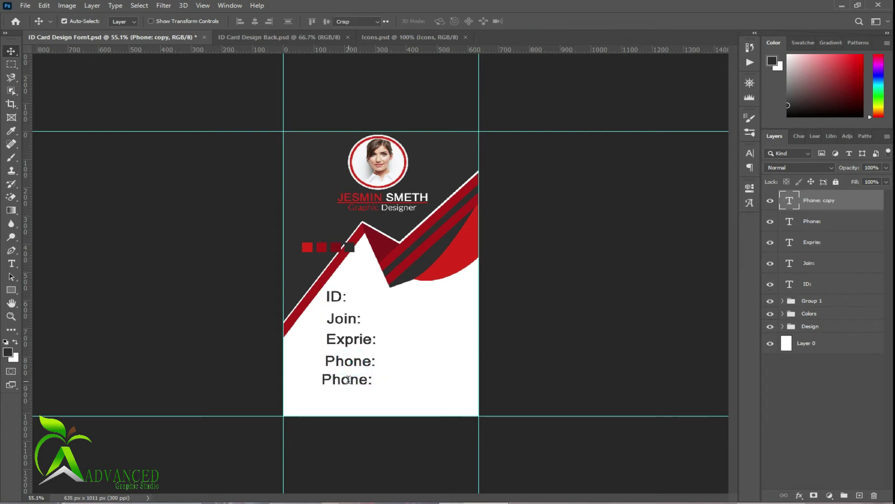
double_click(348, 379)
text(e)
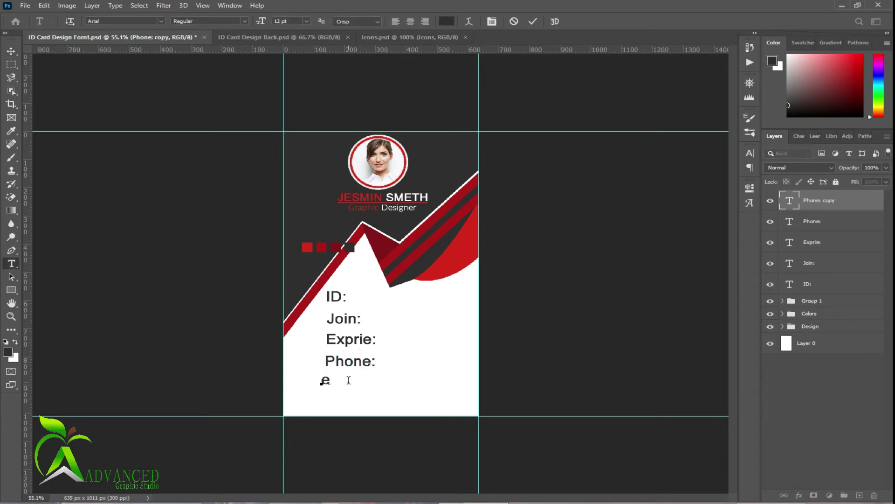
key(BackSpace)
text(Email:)
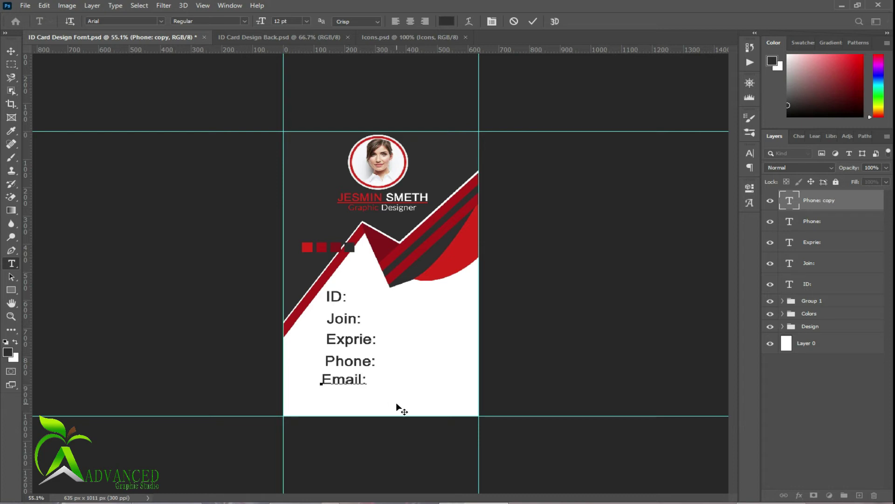
click(532, 21)
key(v)
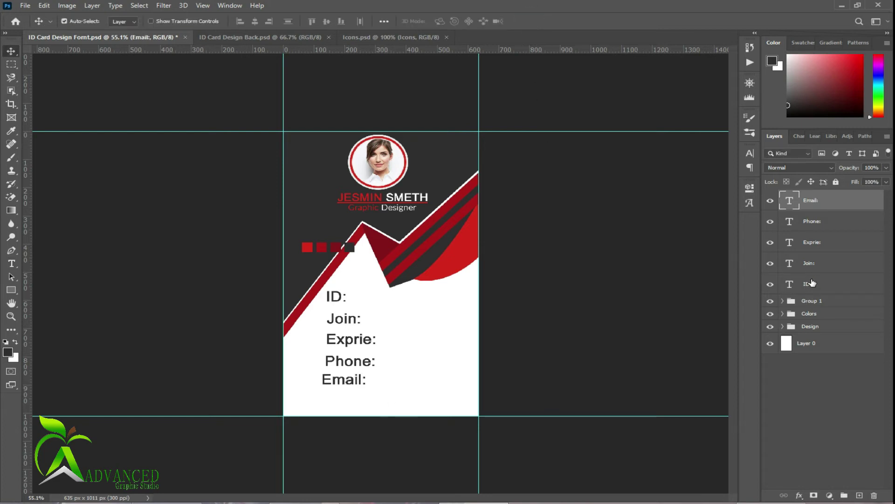
click(812, 283)
- Right-align the five labels and shift them left and slightly lower together
shift+click(816, 204)
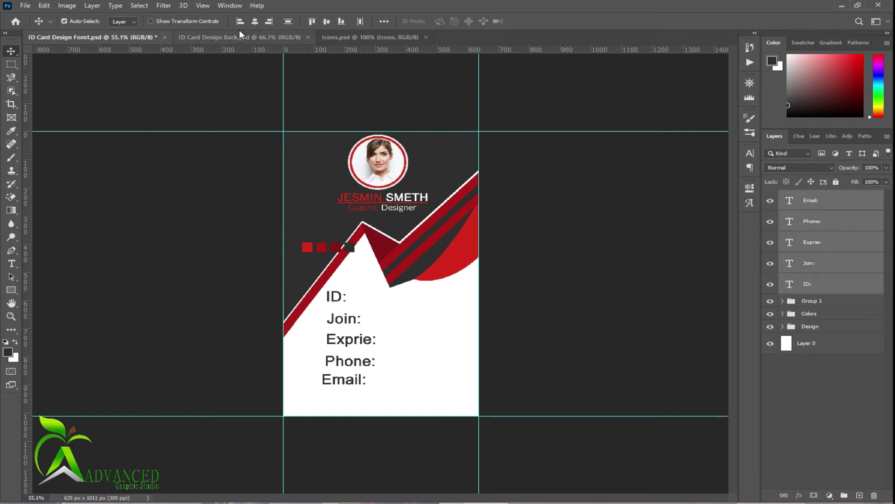
click(269, 21)
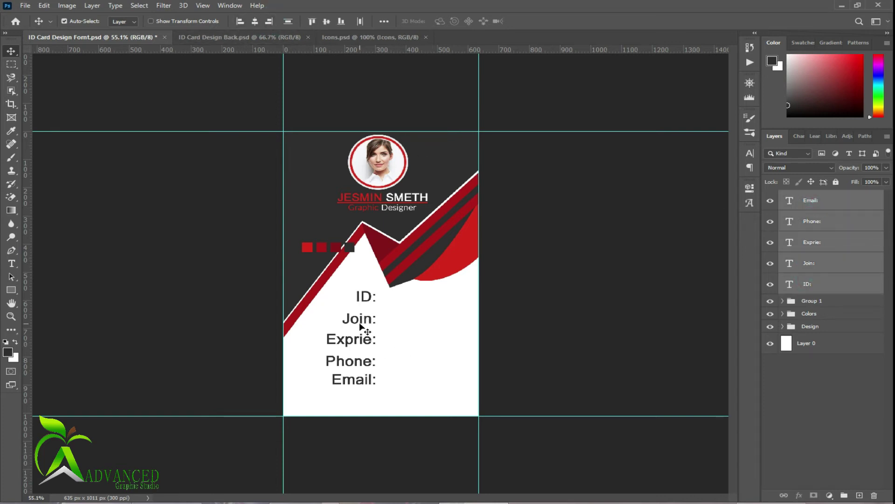
drag(359, 320, 332, 313)
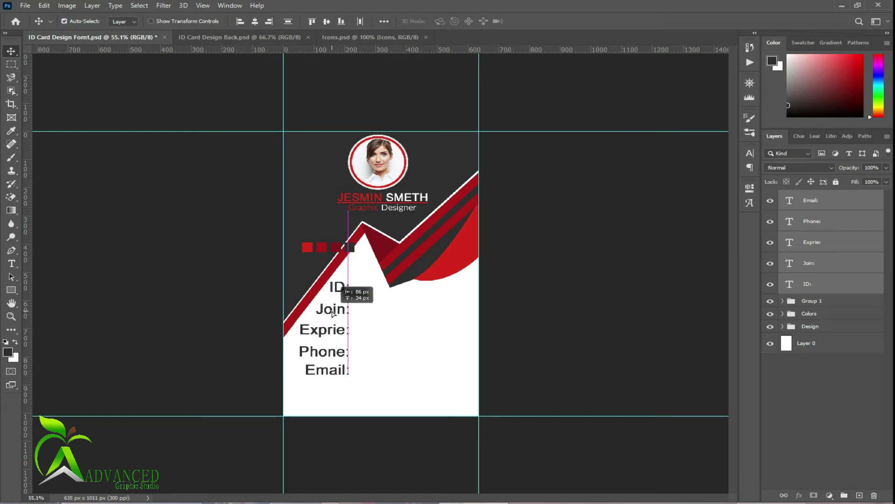
drag(333, 314, 333, 316)
- Move the Phone: and Email: labels lower on the card and save the document
click(823, 416)
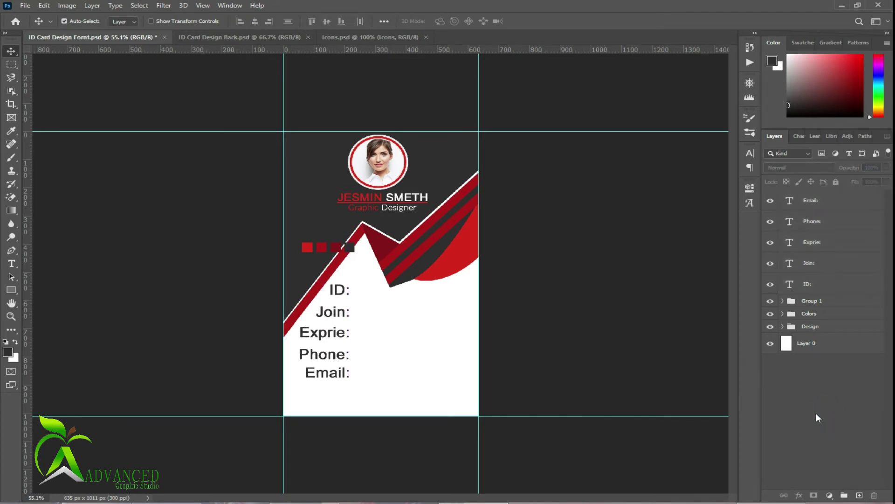
click(815, 221)
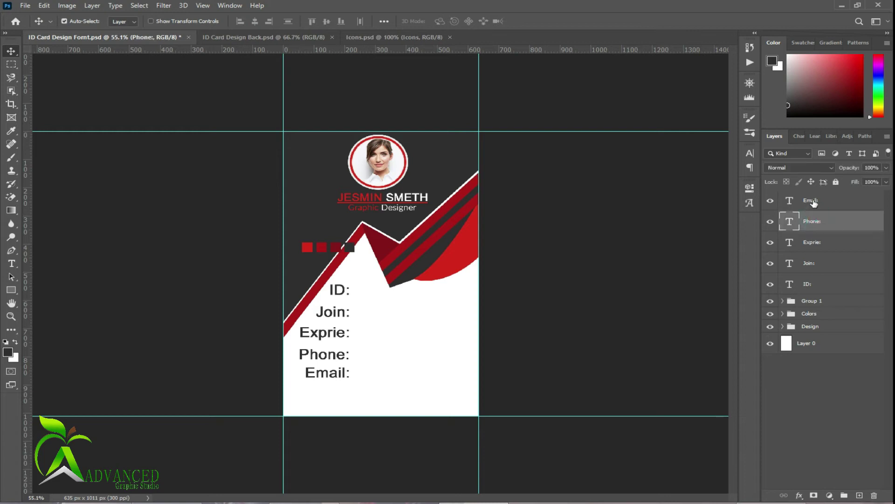
ctrl+click(811, 200)
drag(325, 356, 319, 377)
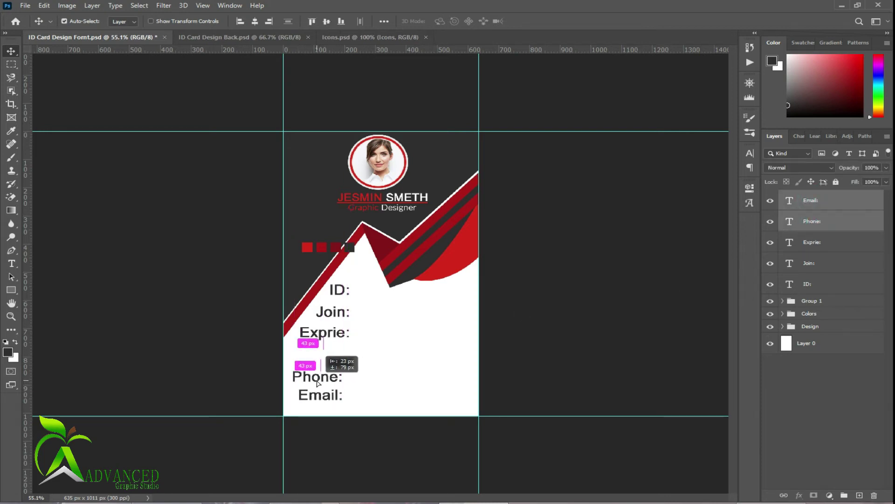
click(851, 425)
key(ctrl+s)
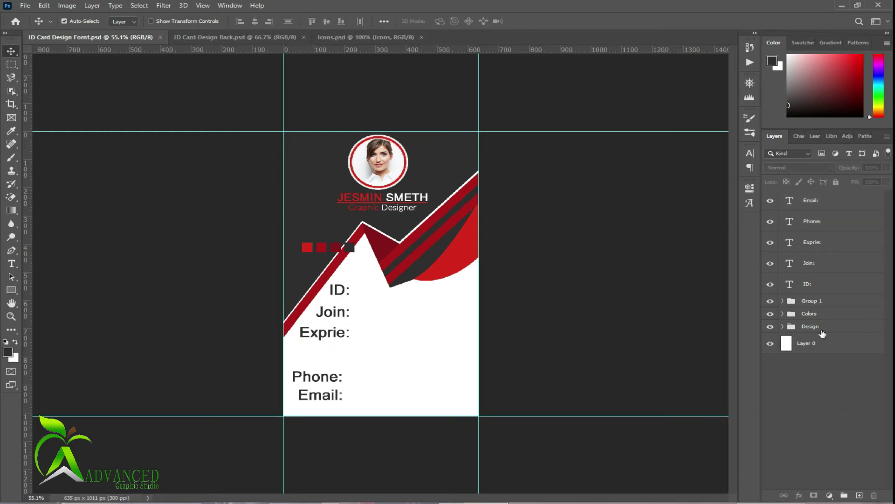
- Group the ID:, Join: and Exprie: labels into Group 2
click(817, 281)
shift+click(815, 201)
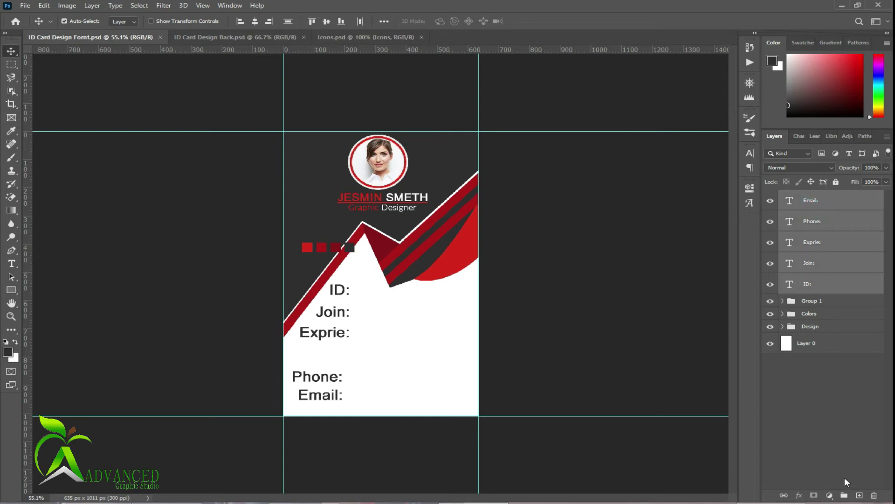
click(836, 402)
click(812, 221)
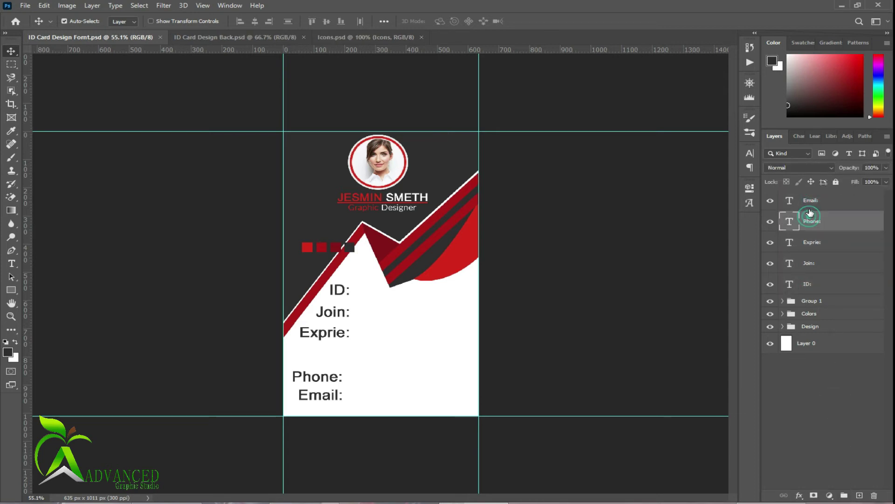
click(808, 281)
shift+click(811, 248)
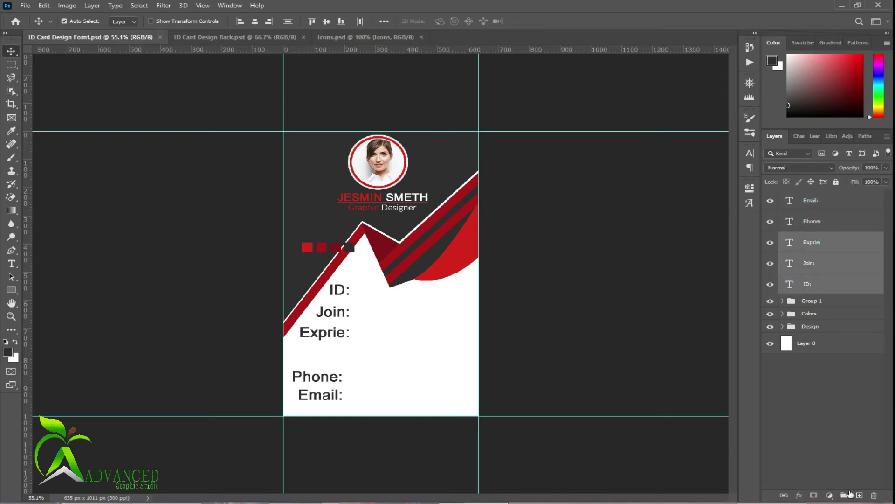
click(844, 495)
- Group the Phone: and Email: labels into Group 3
click(812, 221)
shift+click(808, 200)
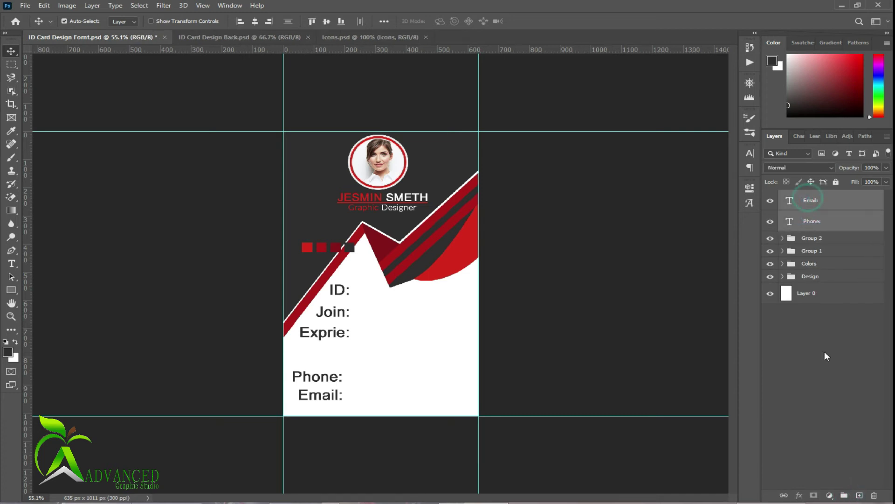
click(844, 495)
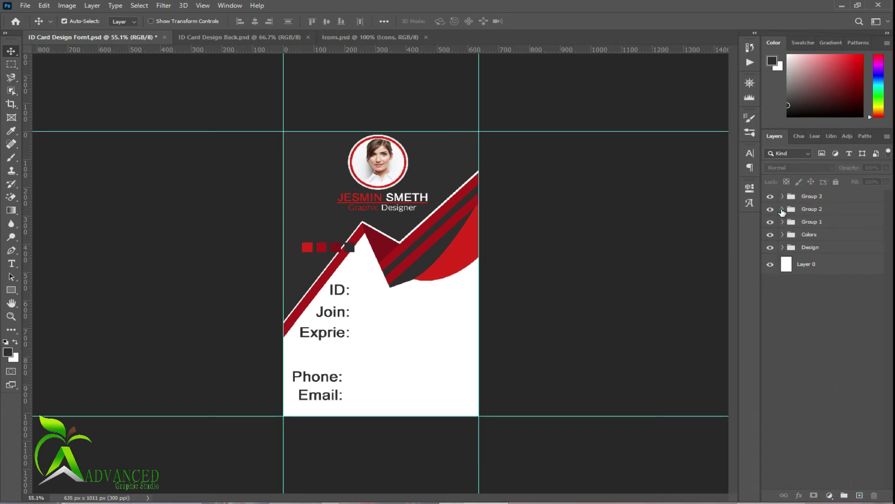
click(783, 210)
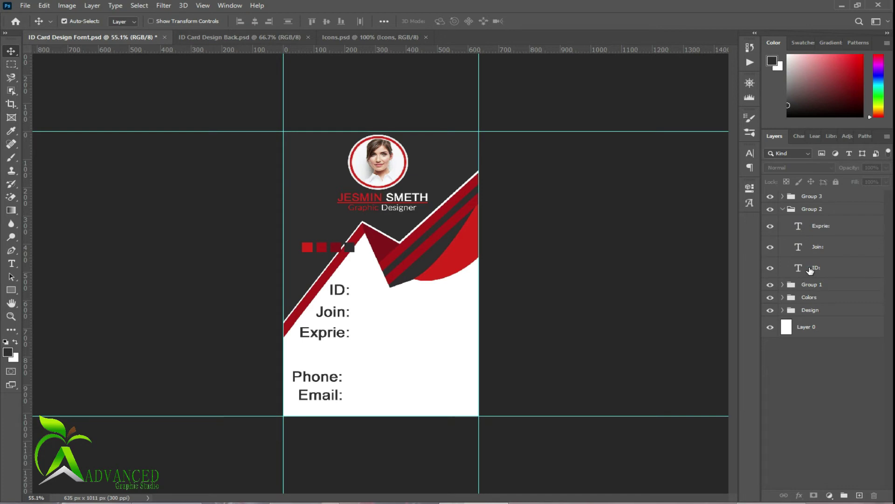
click(810, 269)
shift+click(816, 225)
- Duplicate the ID, Join and Exprie labels beside the originals and collapse Group 2
drag(346, 292, 398, 297)
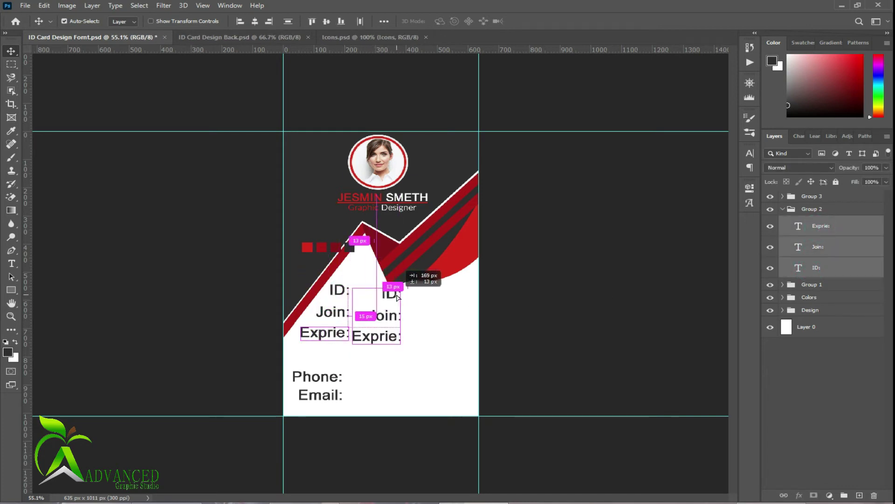
drag(397, 297, 398, 295)
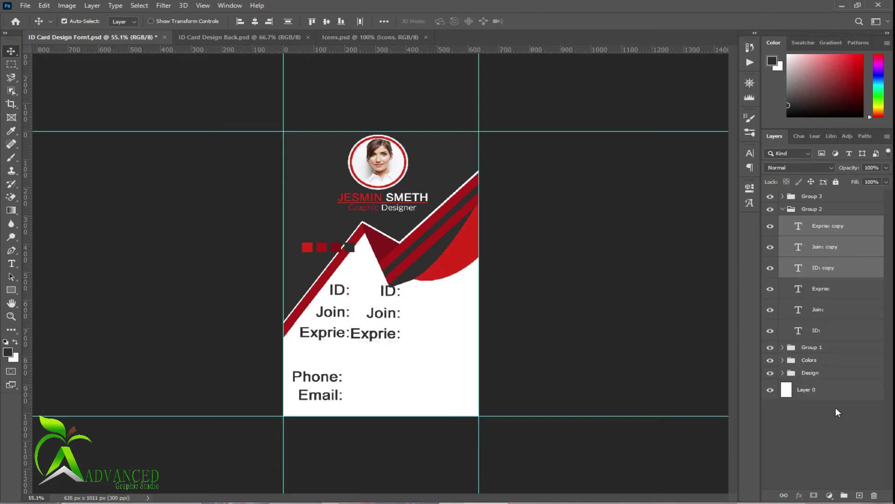
click(848, 453)
click(782, 209)
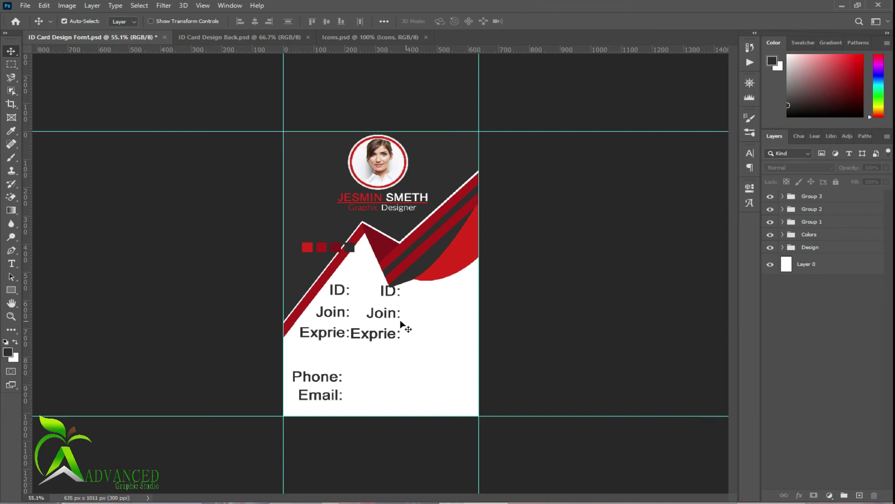
- Retype the copied ID label as 1086 and move it just beside ID:
double_click(385, 289)
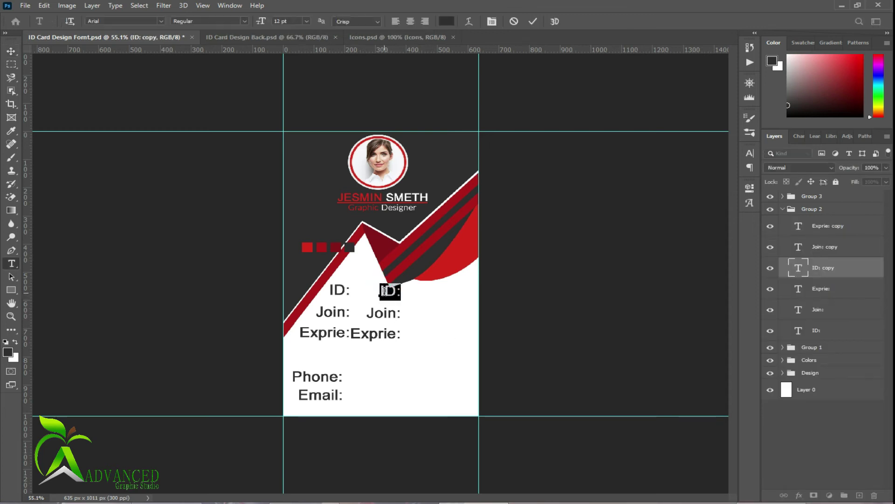
text(108)
text(61064)
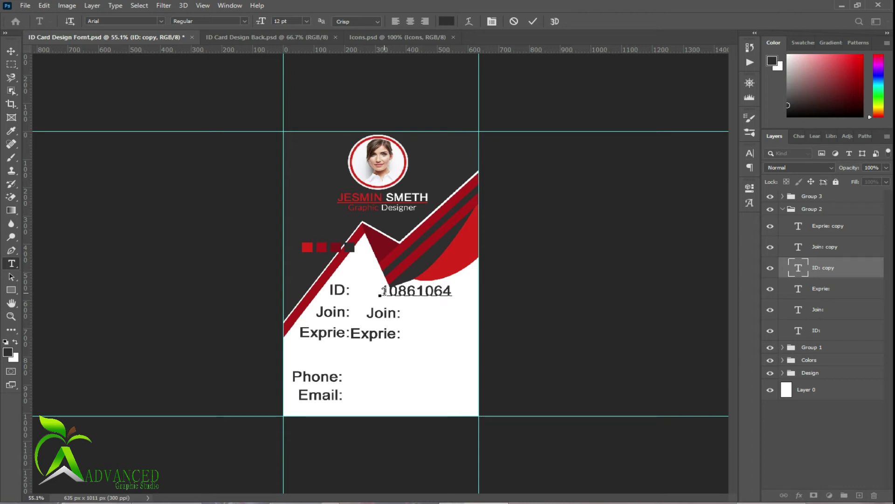
click(533, 21)
key(v)
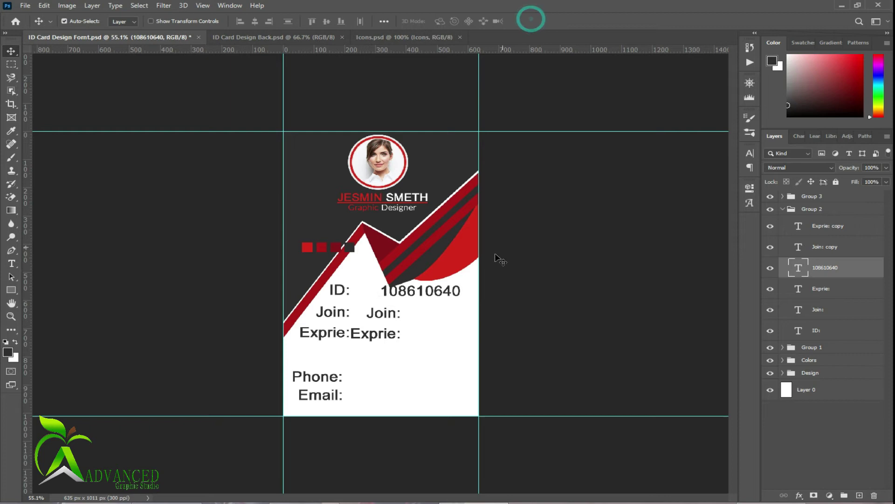
drag(436, 290, 410, 292)
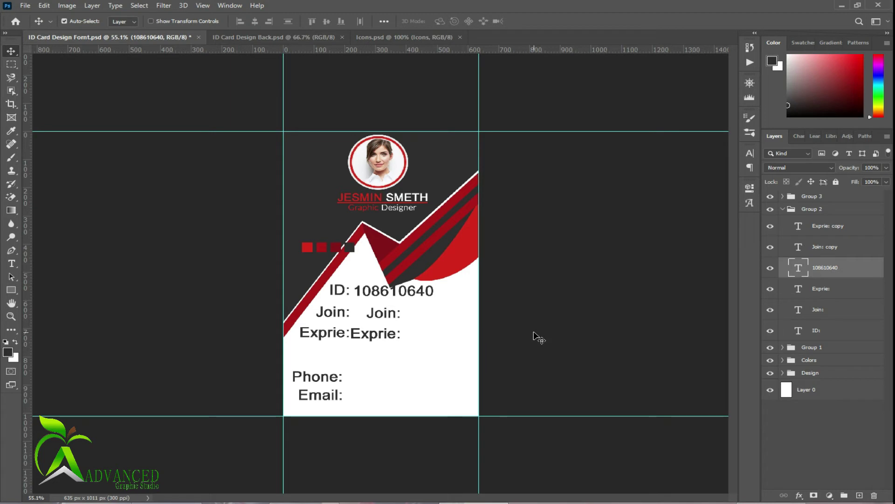
double_click(410, 291)
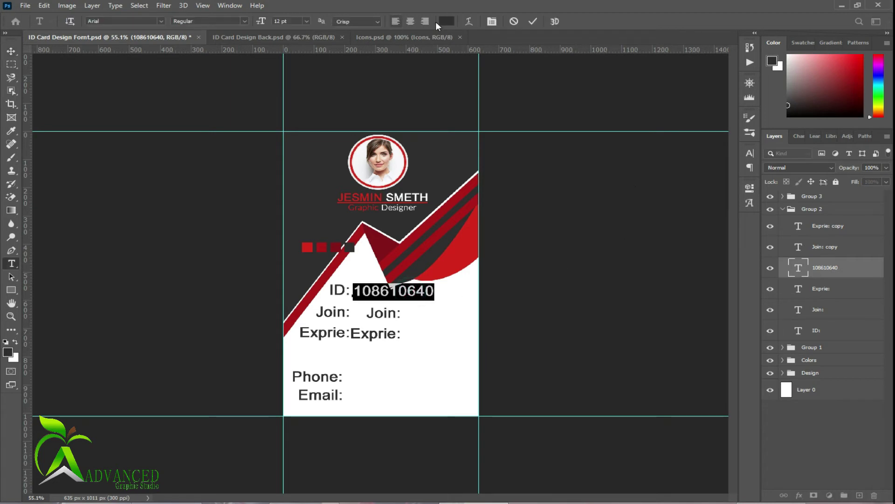
- Color the ID number 1086 gray (#787878)
click(439, 22)
click(463, 373)
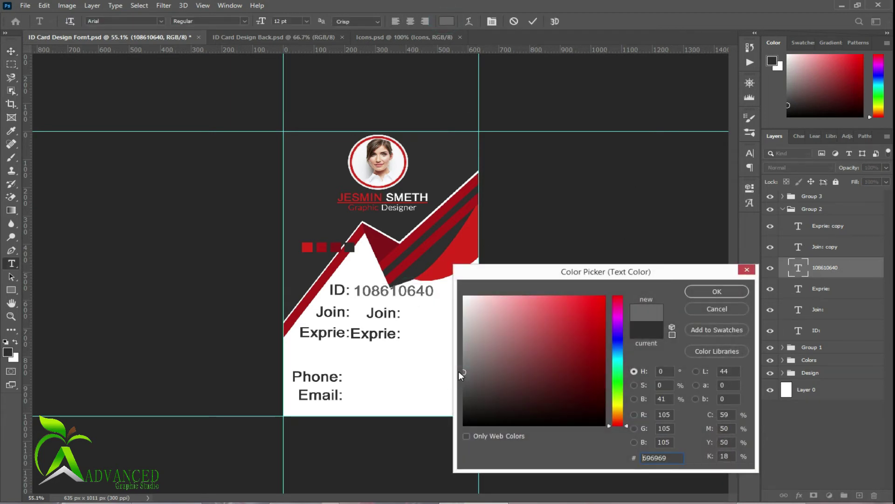
drag(460, 373, 463, 364)
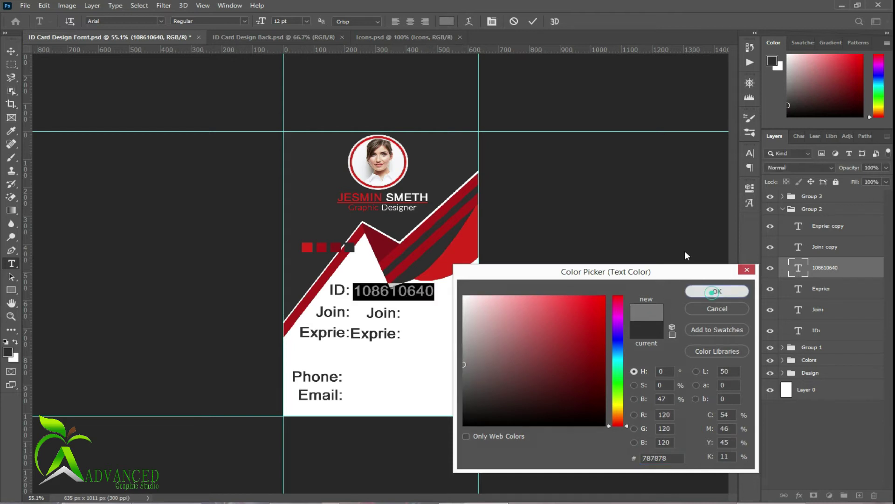
click(717, 291)
click(533, 21)
- Narrow the ID number slightly and reposition the ID: label beside it
key(ctrl+t)
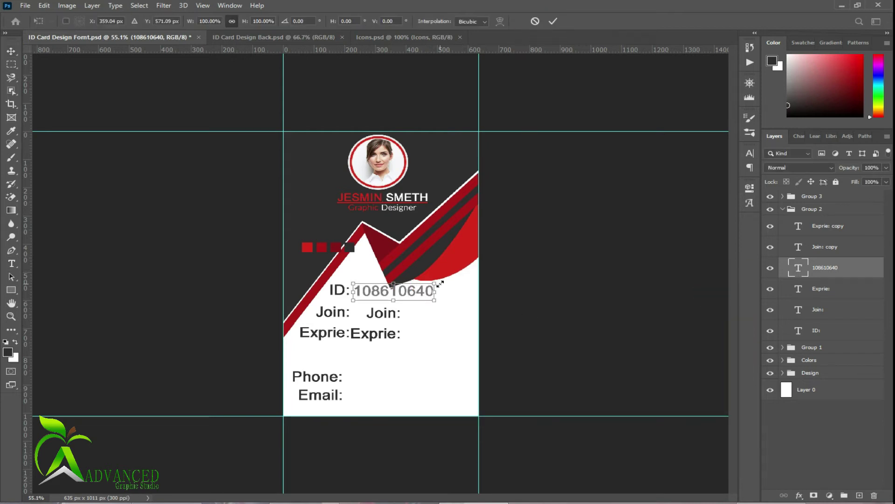
drag(435, 290, 421, 295)
click(553, 21)
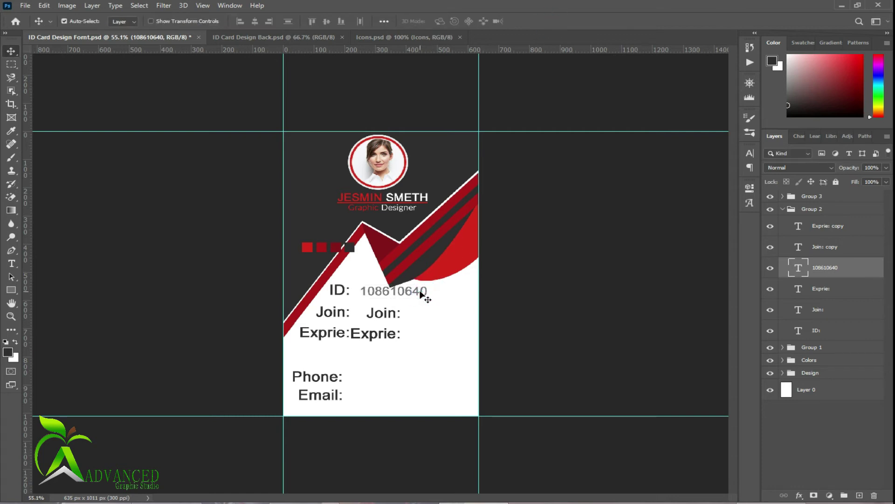
click(339, 290)
drag(339, 291, 366, 299)
- Delete the spare Join and Exprie label copies
click(380, 316)
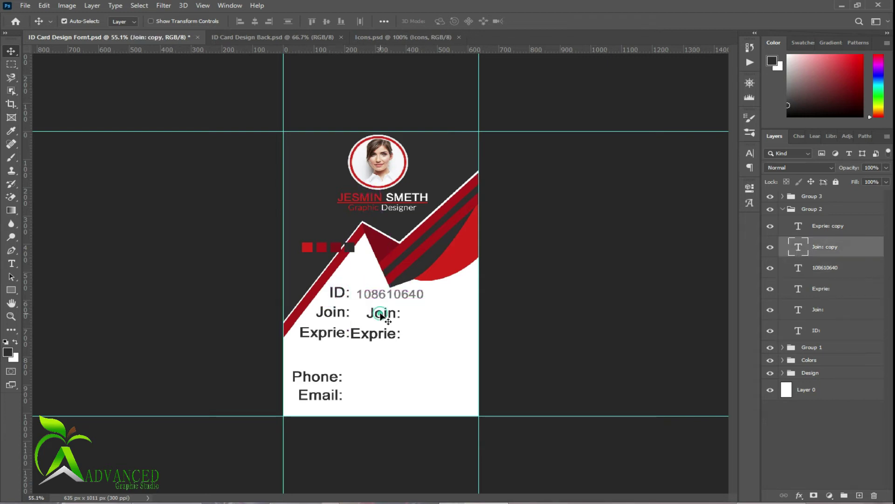
key(Delete)
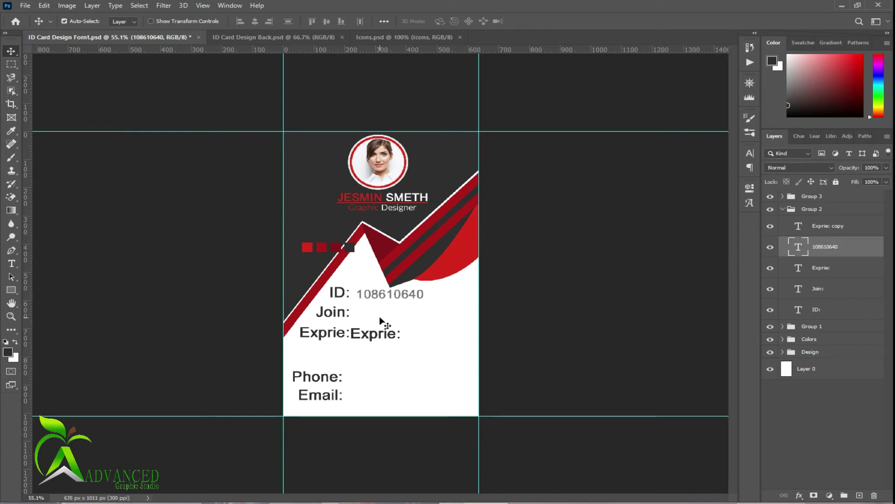
click(378, 337)
key(Delete)
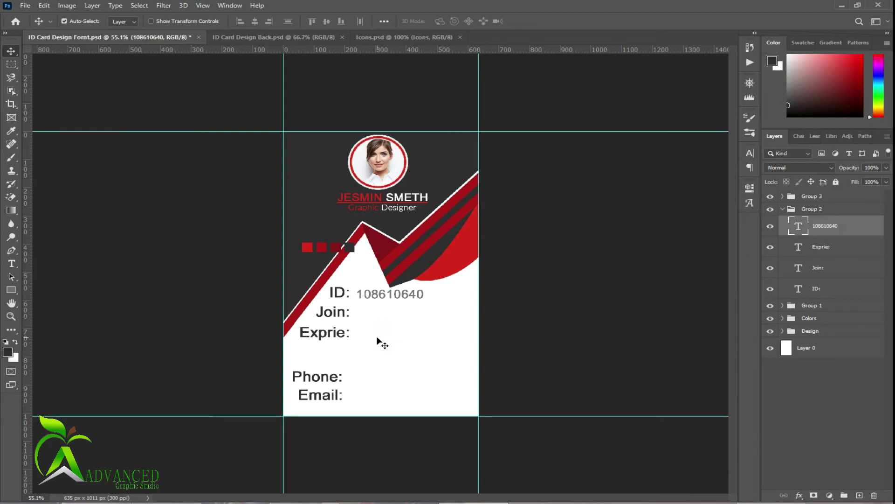
- Duplicate the gray ID number beside Join: and start retyping it with 1
alt+drag(387, 295, 385, 315)
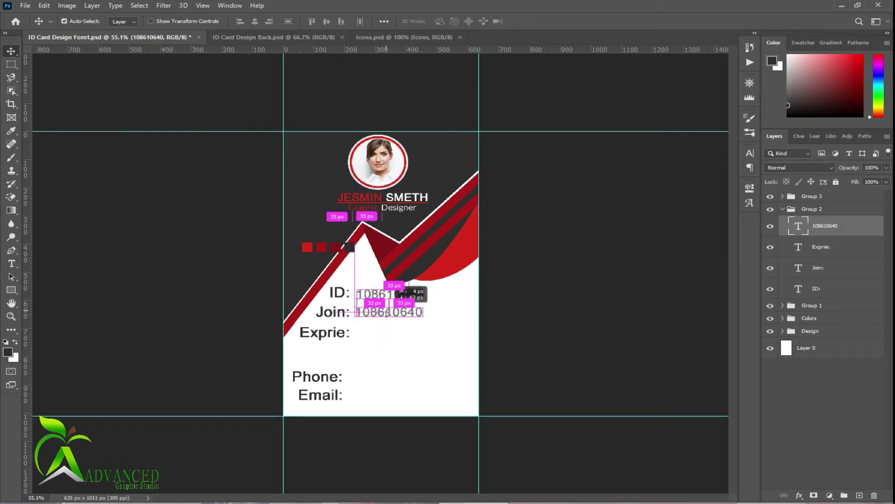
double_click(384, 312)
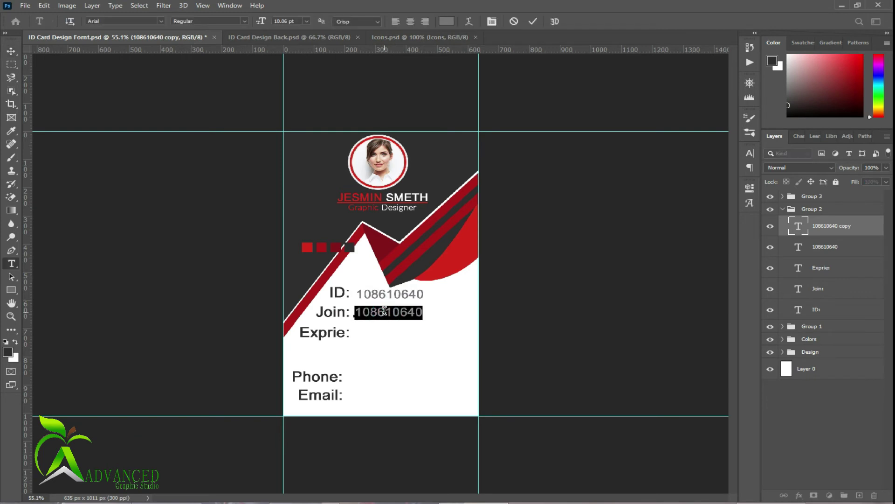
text(10-2021)
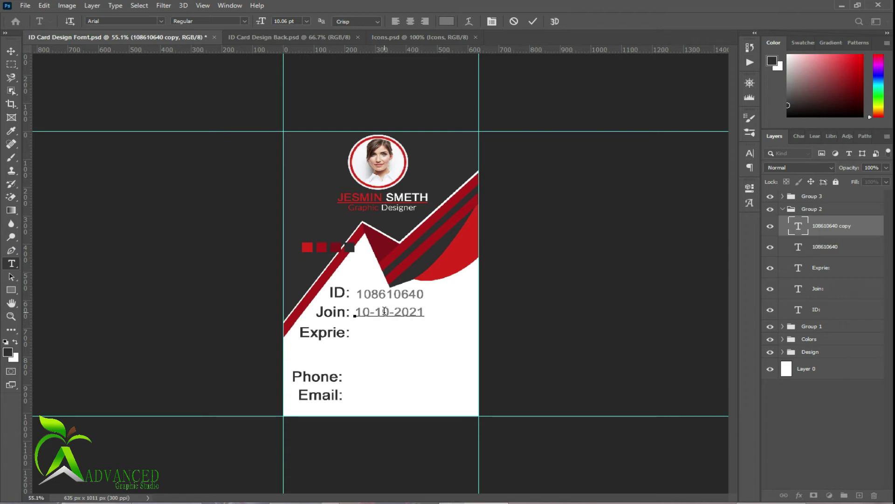
- Duplicate the 10-10-2021 date beside Exprie: and change it to 01-01-2025
click(532, 21)
key(v)
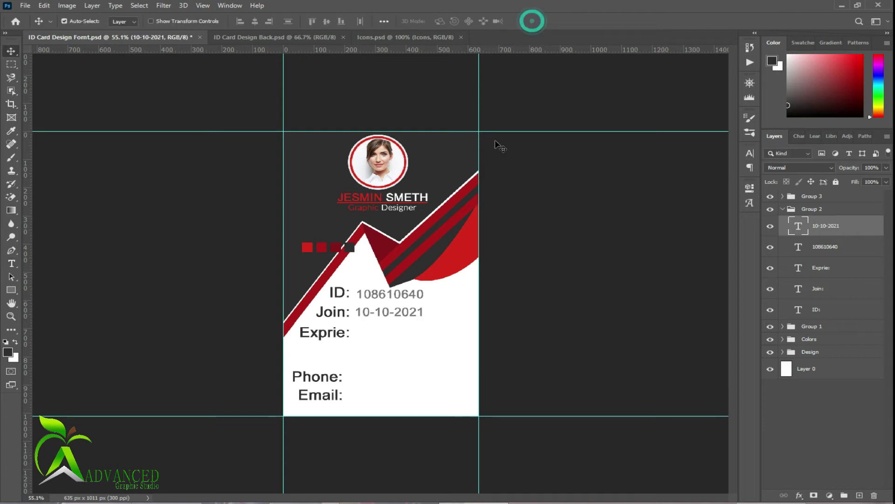
drag(373, 314, 386, 329)
double_click(386, 329)
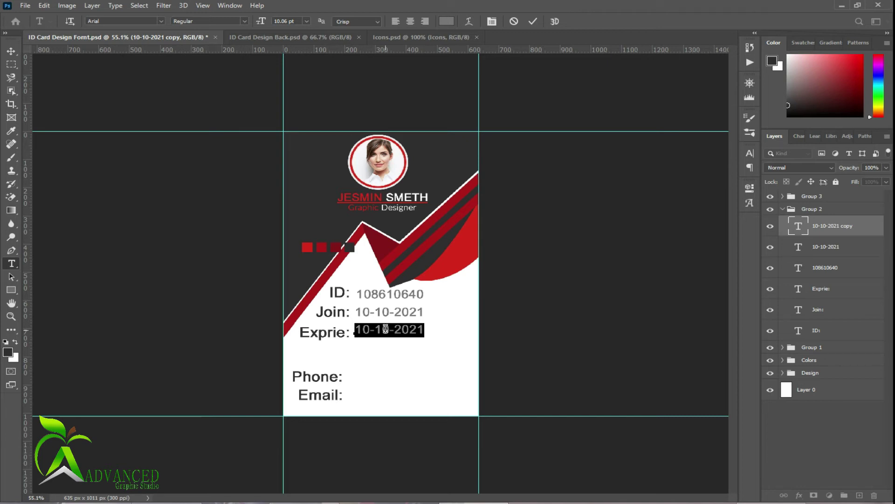
text(2)
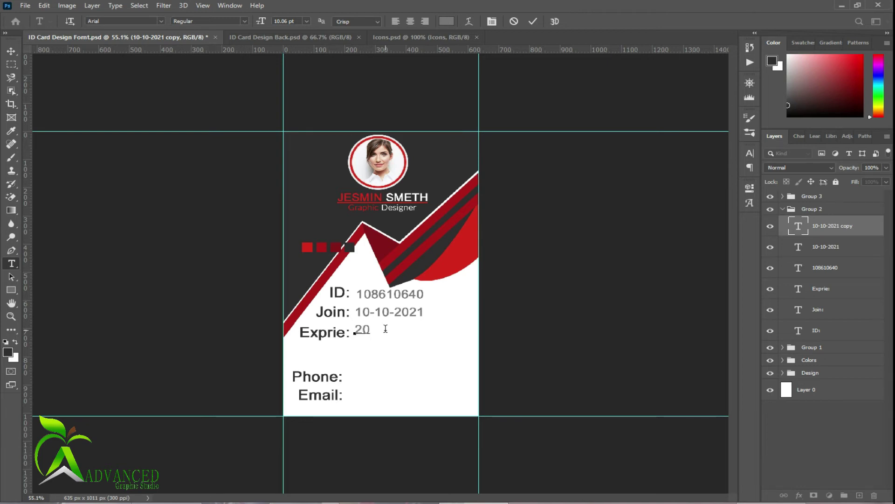
text(0)
click(532, 21)
key(v)
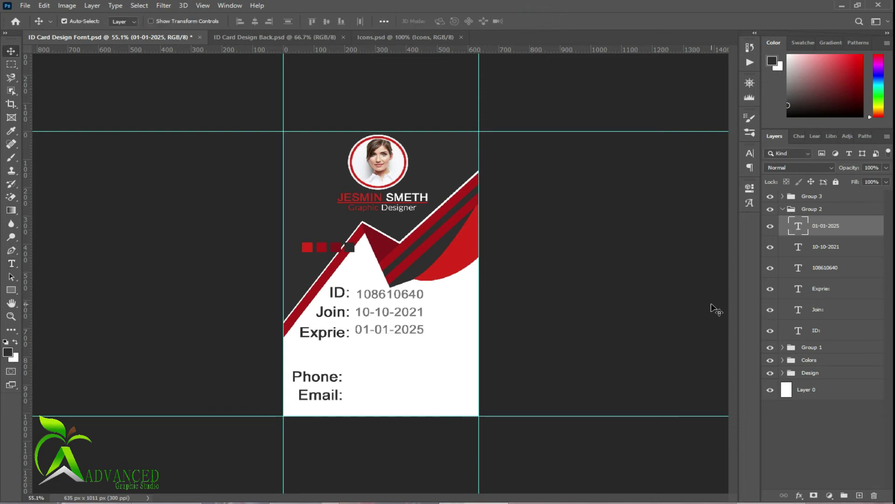
- Align and evenly distribute the six ID, date and label text layers
click(829, 330)
shift+click(821, 234)
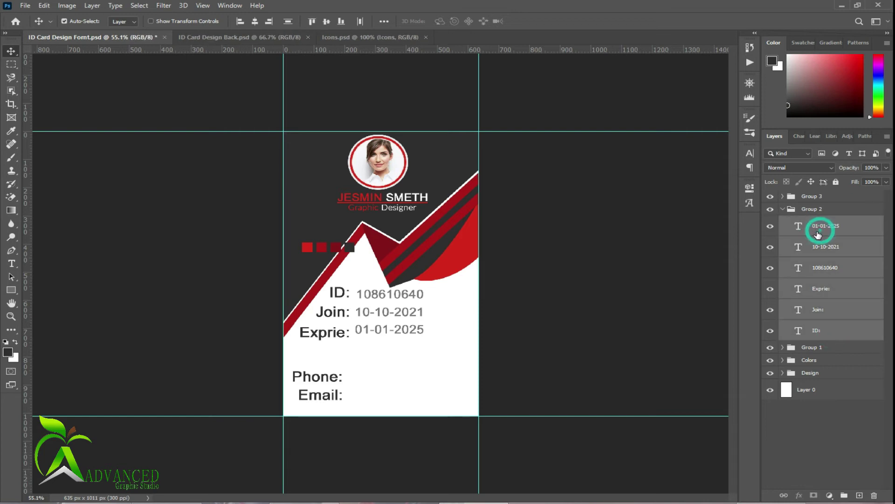
click(288, 21)
click(289, 22)
- Right-align the ID, Join and Exprie labels and space them evenly
click(834, 428)
click(816, 328)
shift+click(820, 289)
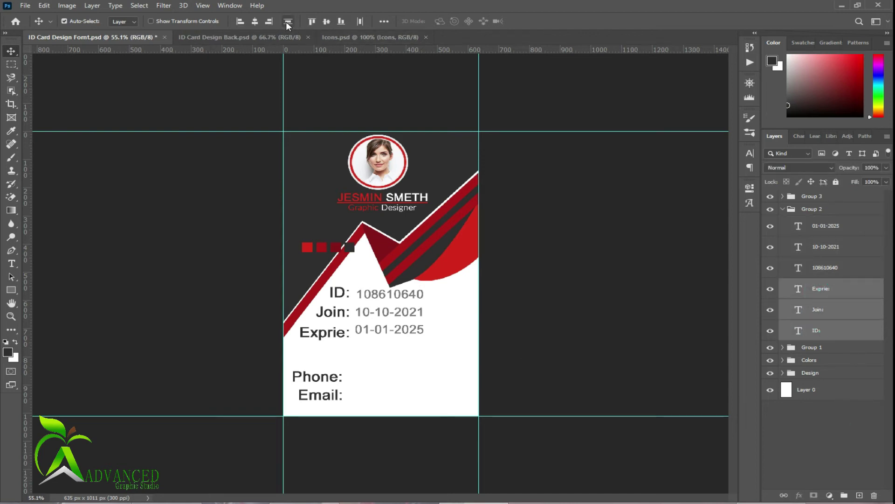
click(270, 21)
click(288, 22)
- Left-align the three ID and date value layers
click(865, 435)
click(819, 267)
shift+click(826, 225)
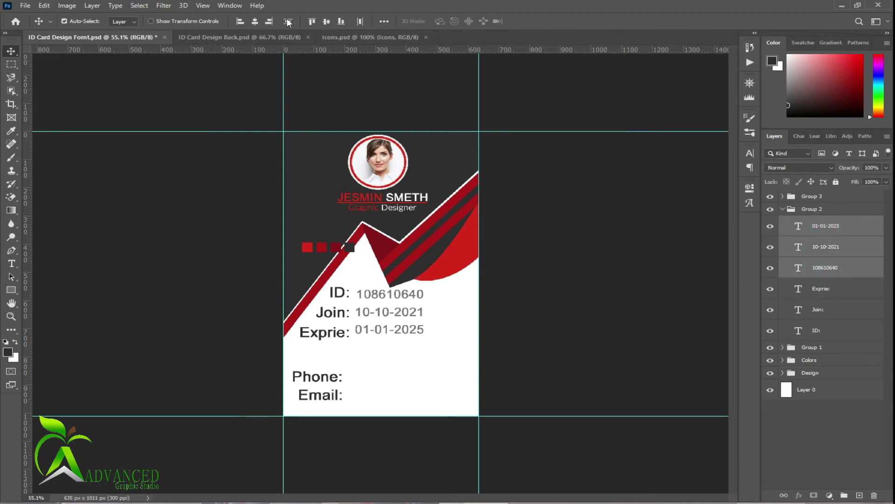
click(269, 21)
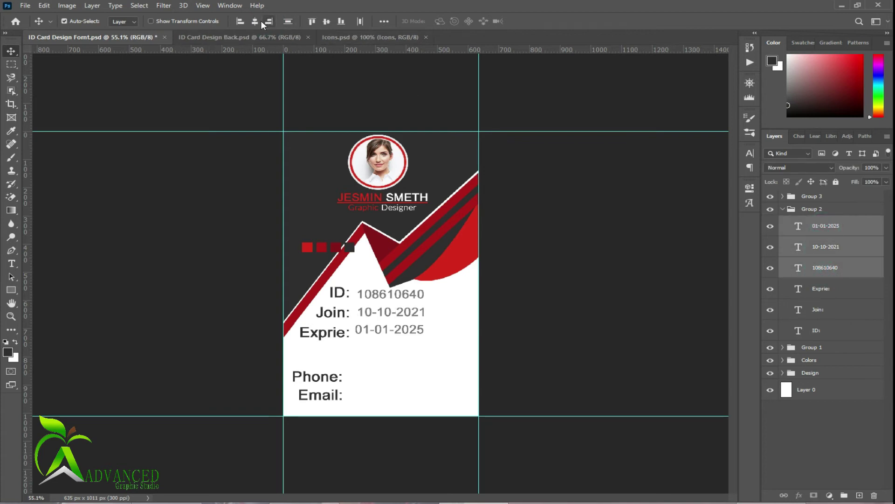
click(239, 21)
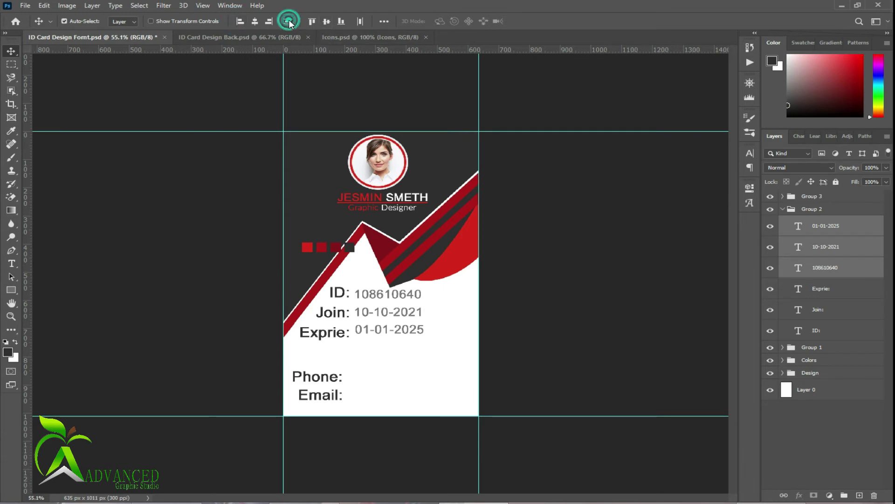
- Nudge the three values down, enlarge them to about 111%, and collapse Group 2
drag(414, 332, 414, 332)
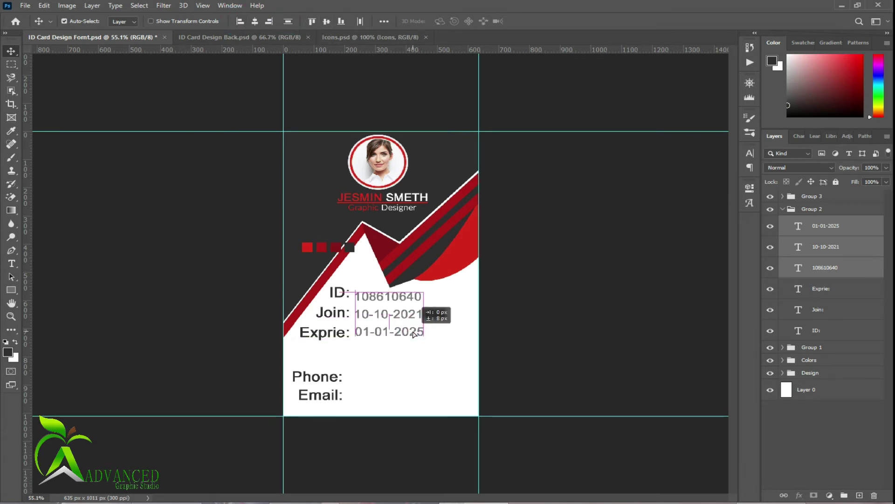
key(ctrl+t)
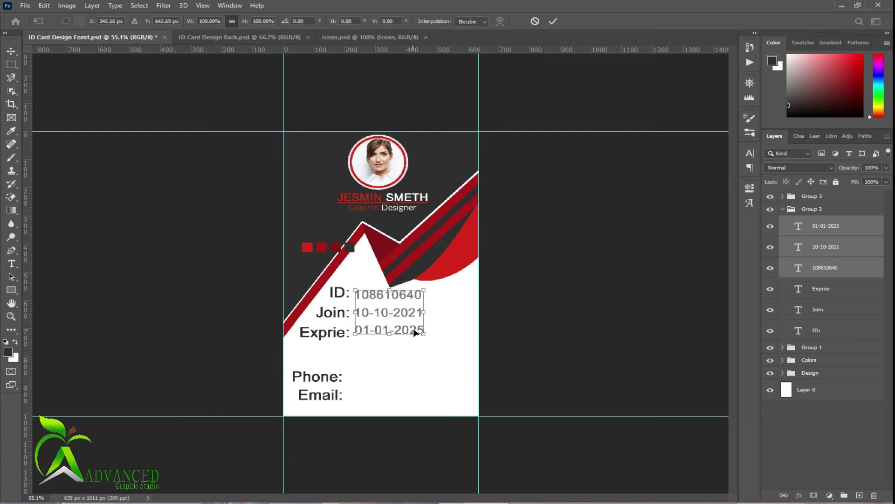
drag(422, 333, 432, 339)
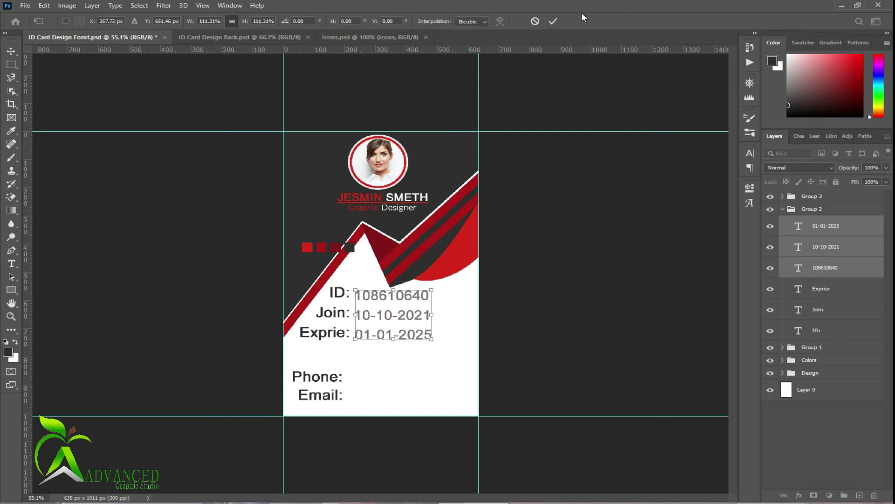
click(552, 22)
click(851, 440)
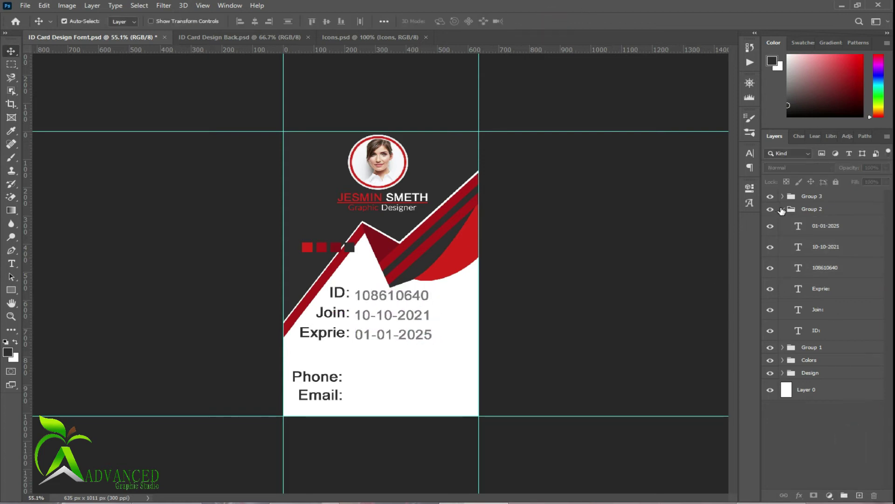
click(782, 210)
click(826, 439)
- Save the front design and expand Group 3 to show Phone and Email
key(ctrl+s)
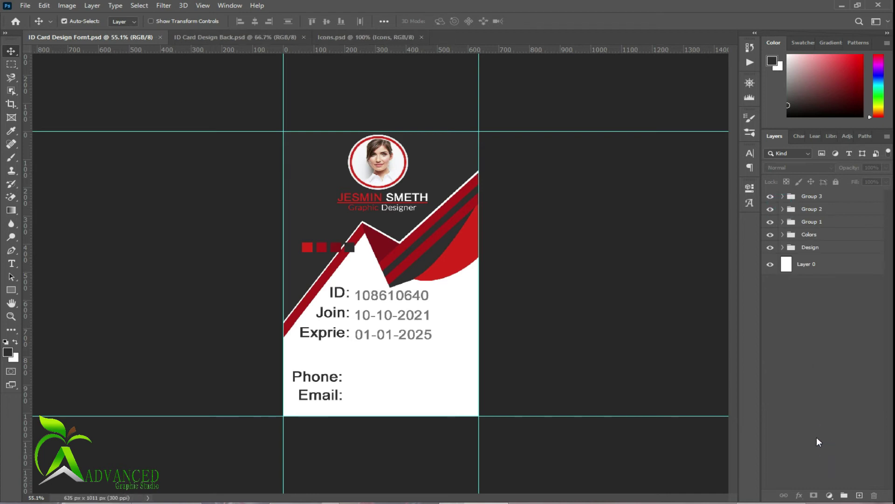
click(782, 198)
click(829, 365)
click(782, 196)
- Duplicate the expiry date beside Phone and Email, placing both copies in Group 3
drag(376, 336, 381, 379)
drag(828, 269, 825, 243)
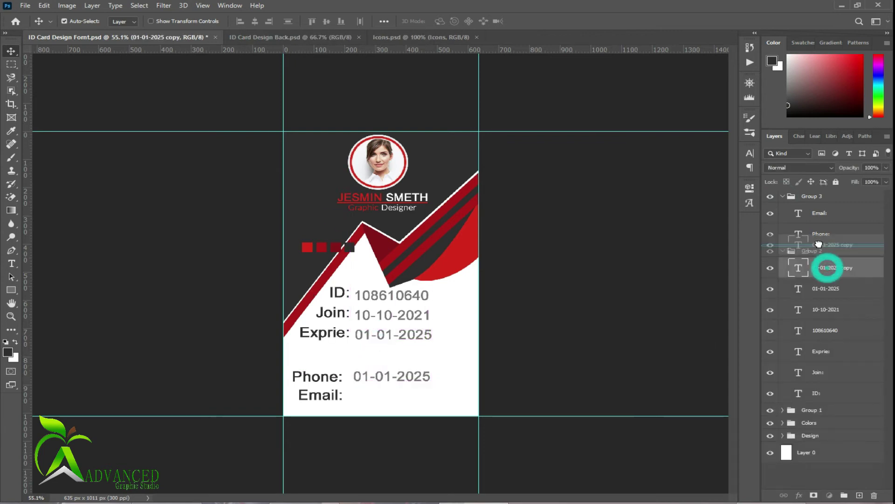
click(782, 270)
click(807, 397)
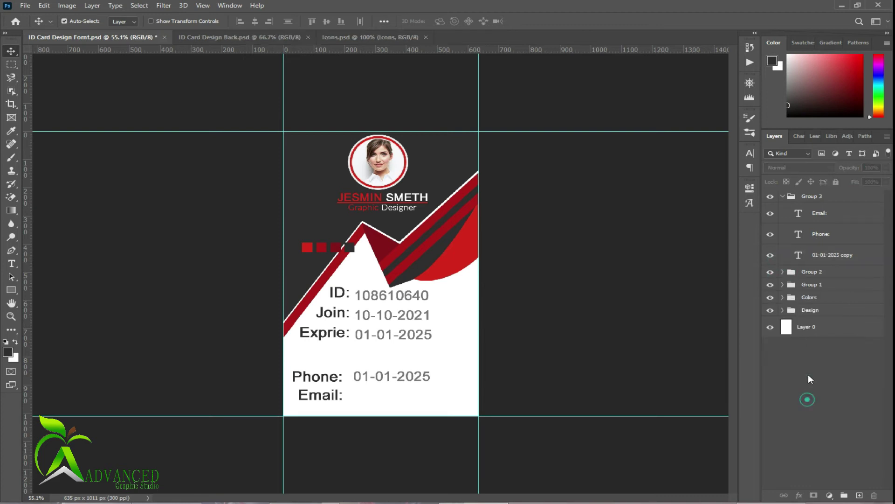
mouse_move(800, 259)
mouse_down()
mouse_move(816, 206)
mouse_move(822, 248)
mouse_up()
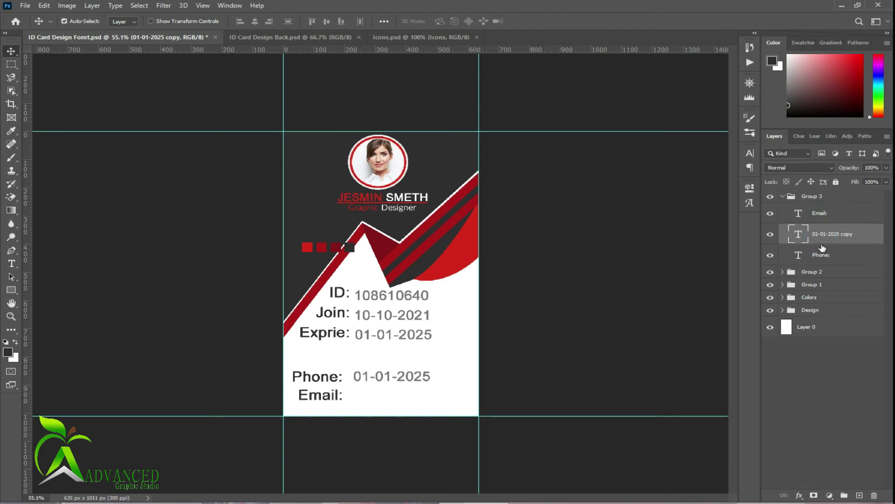
alt+drag(384, 377, 383, 397)
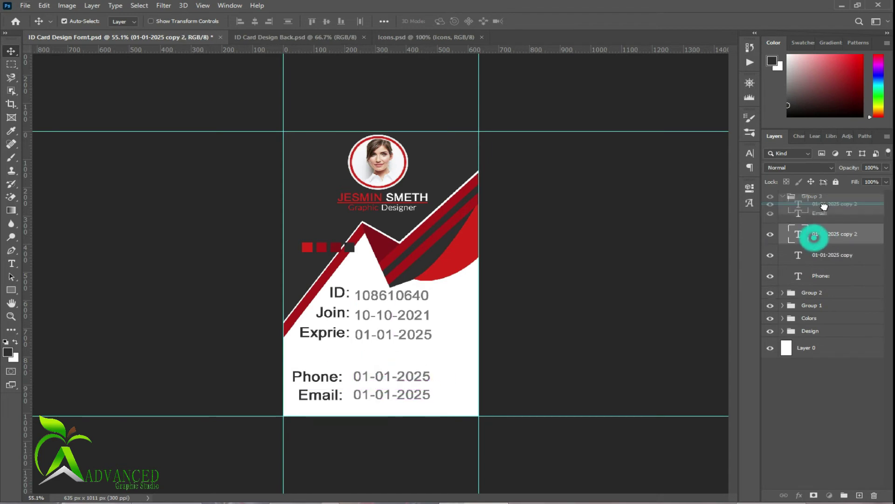
drag(815, 238, 816, 205)
click(815, 404)
- Replace the Phone date with the phone number from the notes, scaled to about 55%
double_click(380, 377)
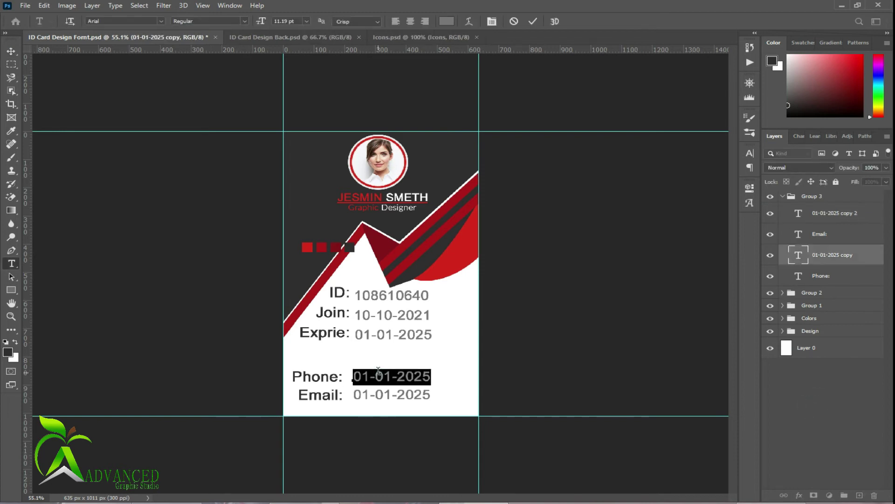
key(alt+Tab)
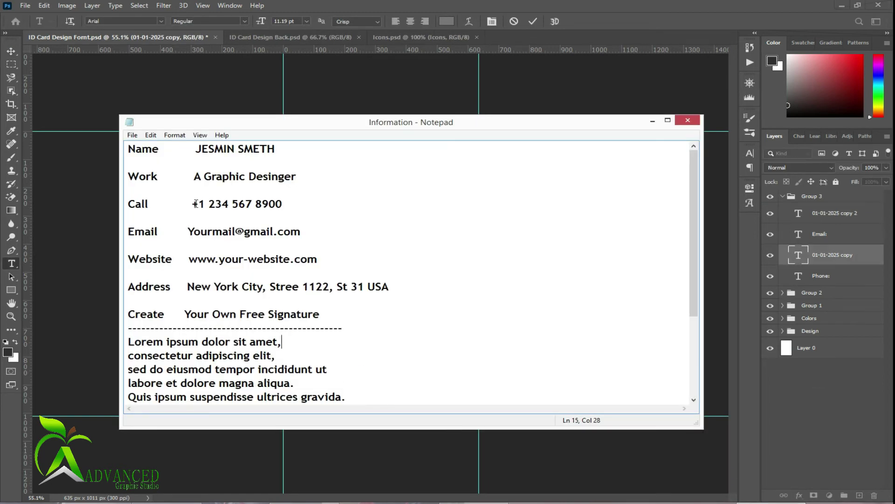
drag(195, 203, 288, 204)
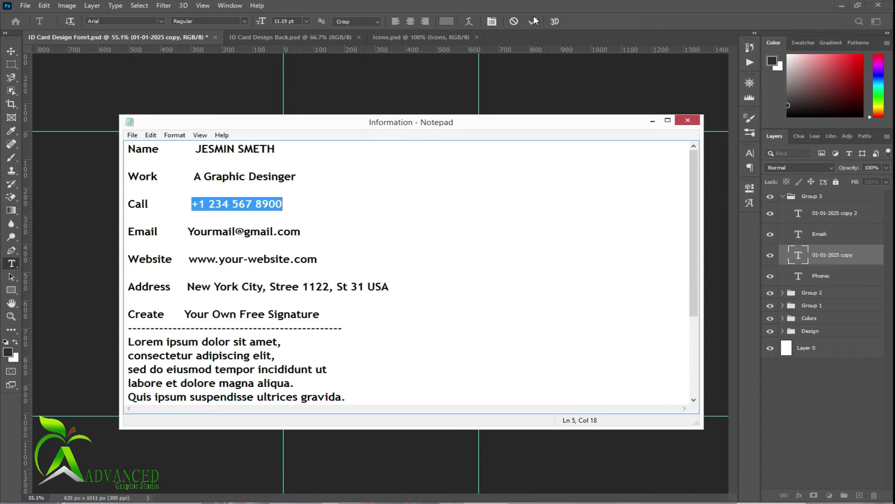
key(ctrl+c)
key(alt+Tab)
key(ctrl+v)
click(532, 21)
key(v)
key(ctrl+t)
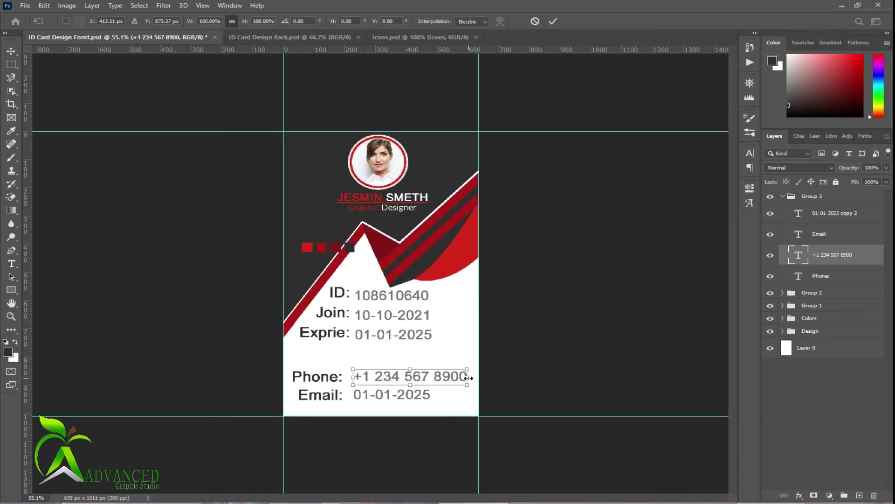
drag(469, 378, 432, 375)
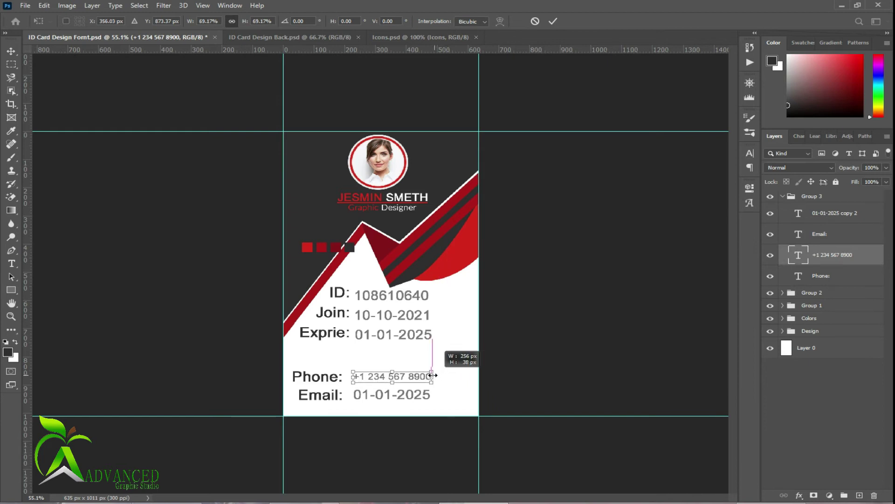
drag(433, 375, 418, 376)
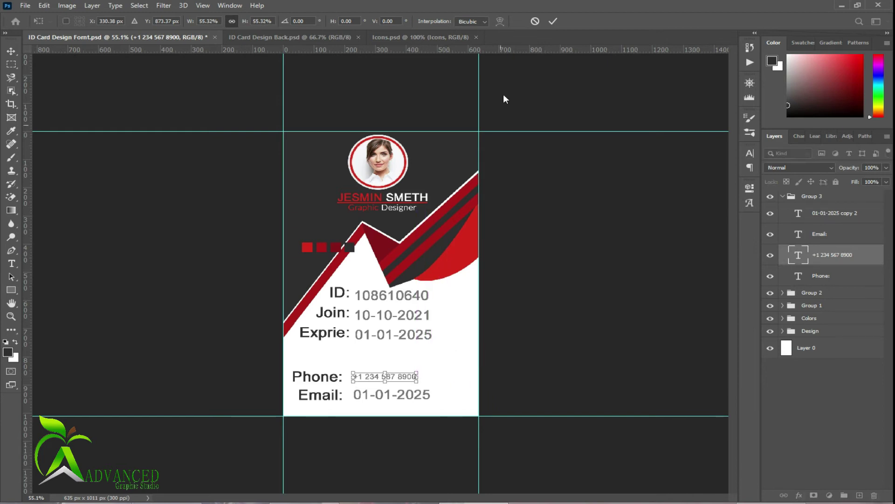
click(553, 21)
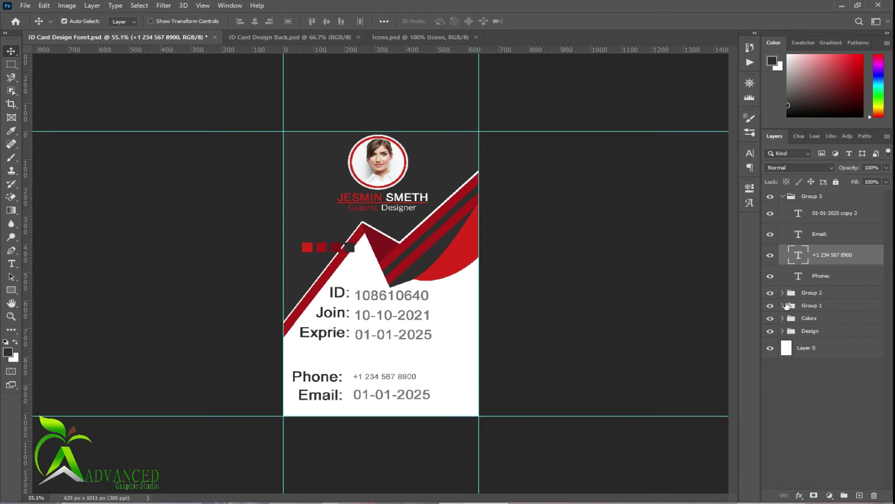
- Replace the Email date with the e-mail address from the notes, scaled to about 66%
double_click(798, 214)
key(alt+Tab)
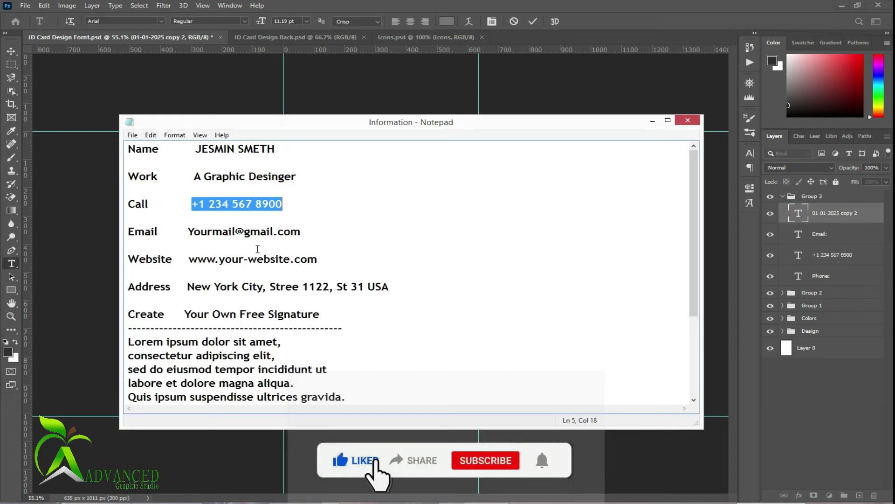
drag(188, 231, 300, 230)
key(ctrl+c)
key(alt+Tab)
key(ctrl+v)
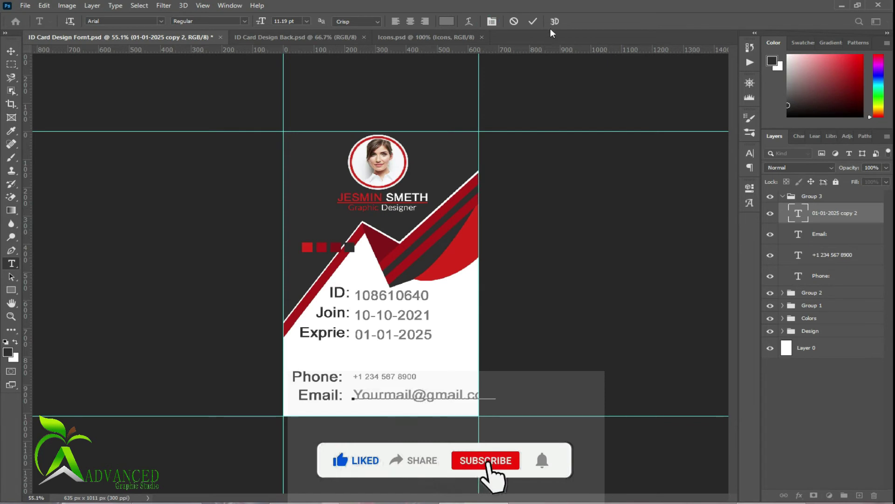
click(533, 21)
key(ctrl+t)
drag(497, 405, 448, 395)
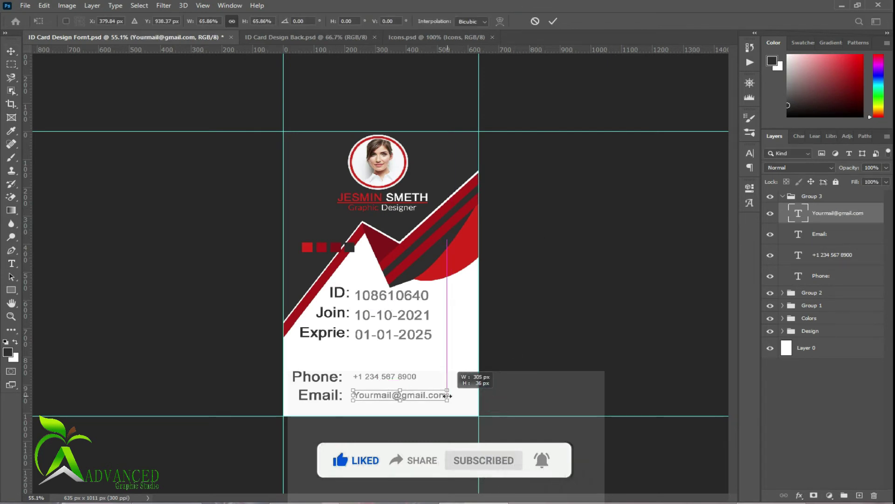
click(553, 21)
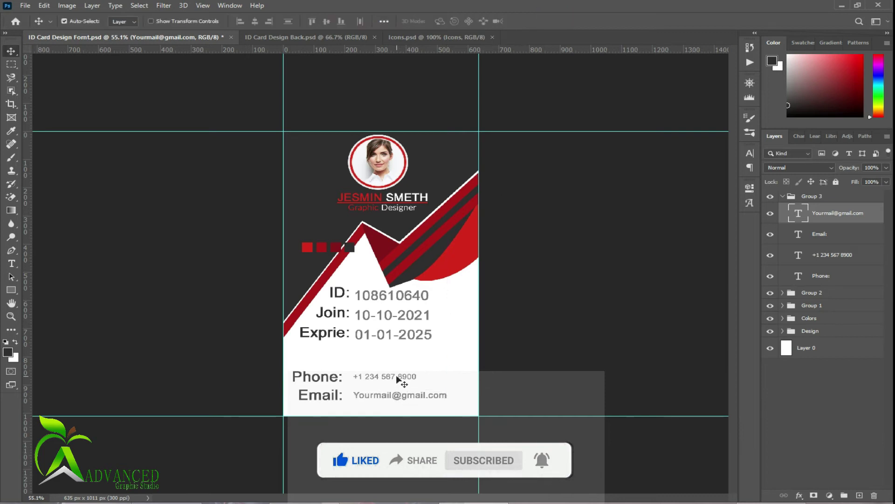
- Enlarge the phone number slightly and collapse Group 3
click(397, 376)
key(ctrl+t)
drag(420, 376, 431, 376)
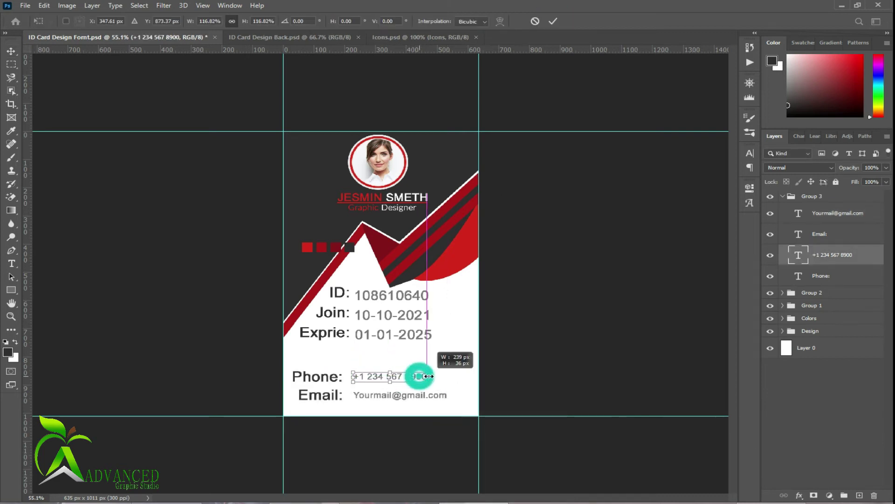
click(553, 21)
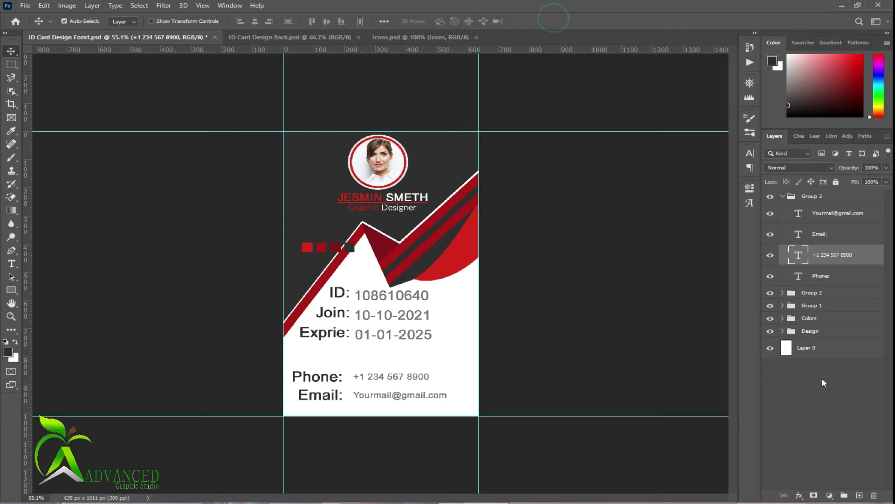
click(792, 196)
- Vertically align the Phone: label with its phone number
click(783, 196)
click(799, 371)
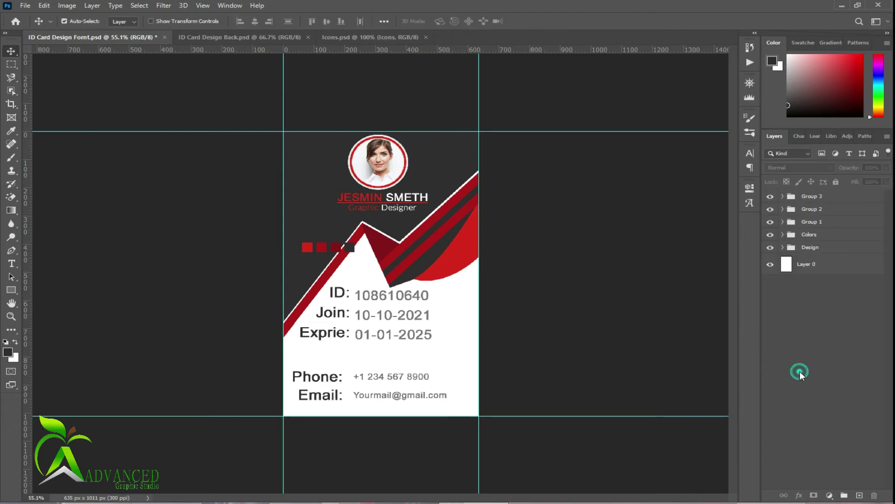
ctrl+click(341, 379)
ctrl+click(330, 378)
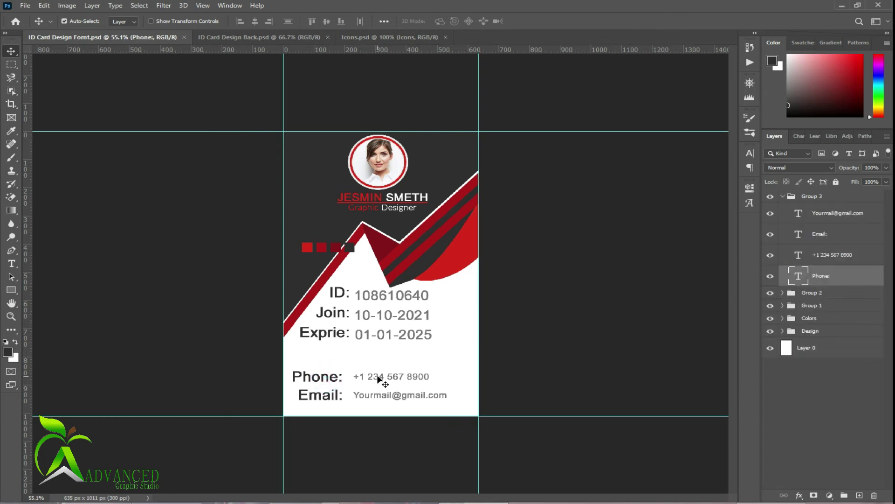
ctrl+shift+click(378, 378)
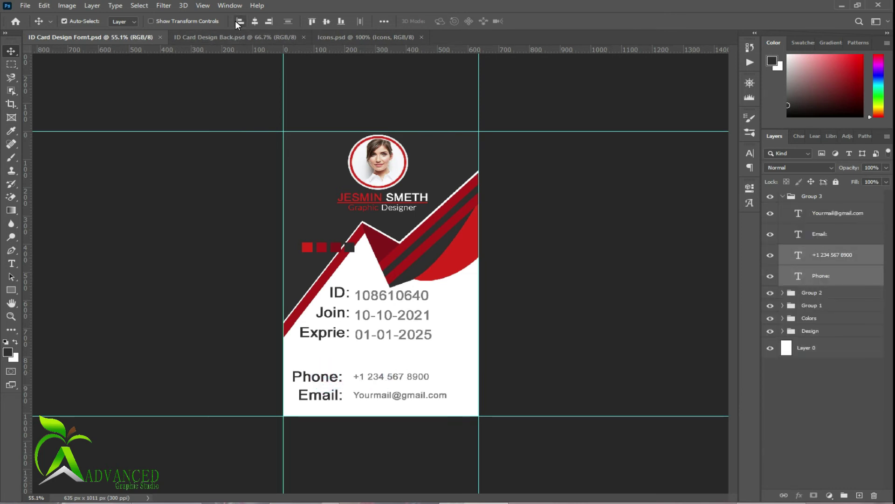
click(325, 21)
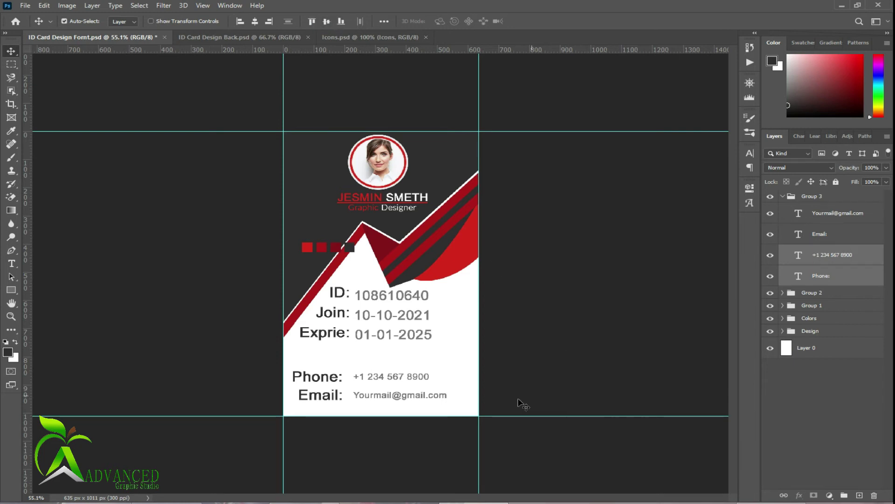
- Left-align the phone number and e-mail values and nudge them left and down
click(808, 413)
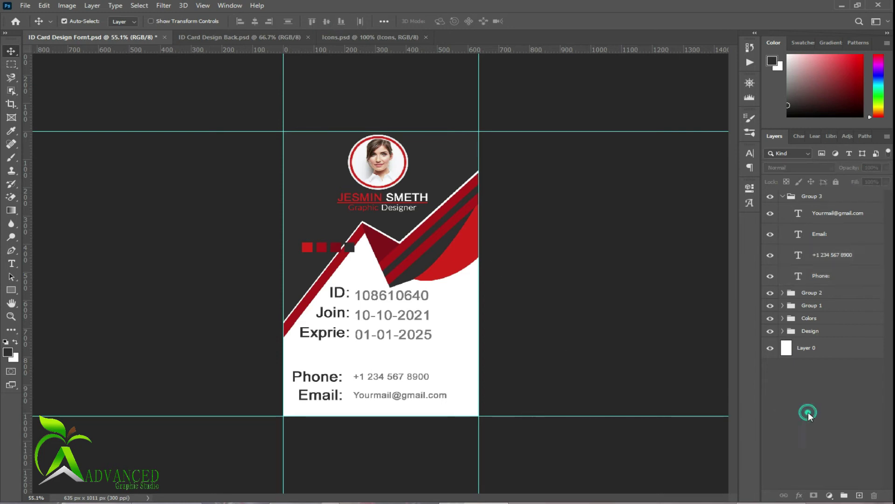
click(828, 258)
ctrl+click(827, 216)
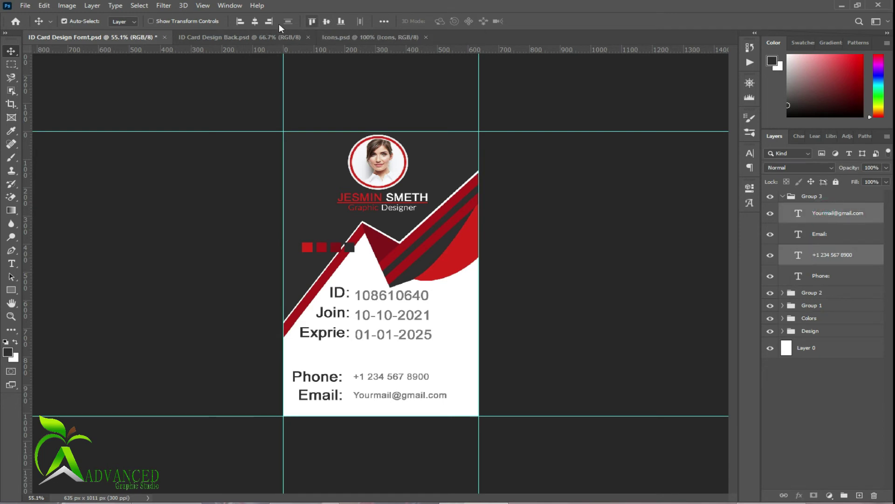
click(240, 22)
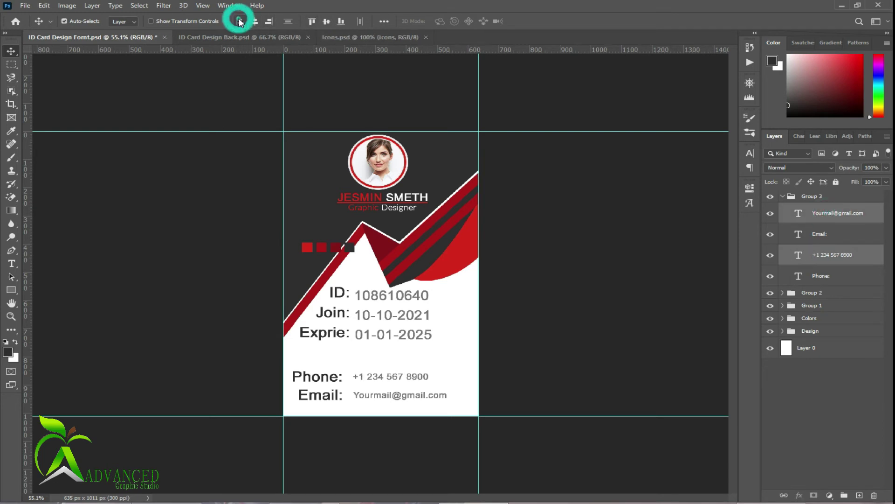
click(325, 22)
key(ctrl+z)
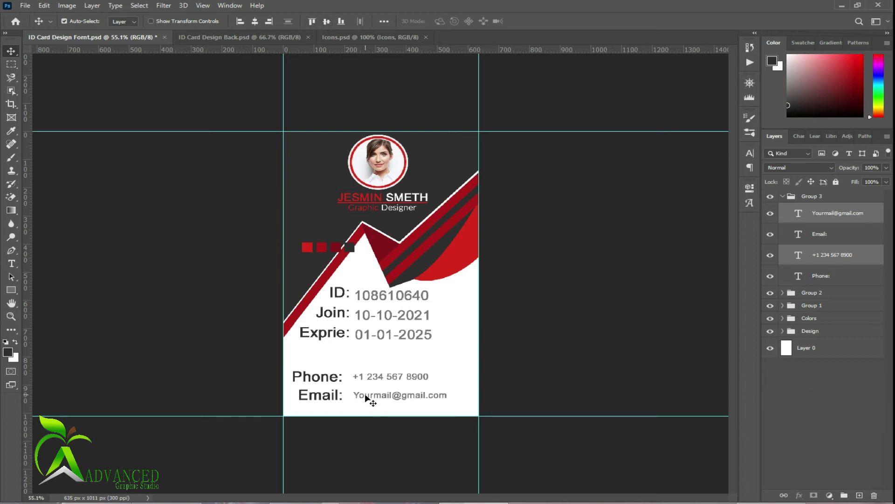
drag(366, 398, 362, 399)
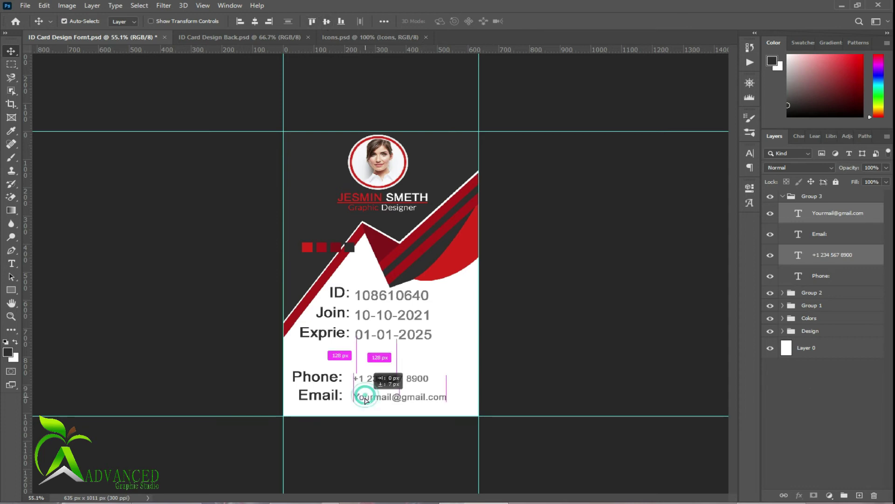
- Right-align the Phone: and Email: labels, save, and collapse Group 3
click(847, 431)
click(826, 281)
ctrl+click(819, 234)
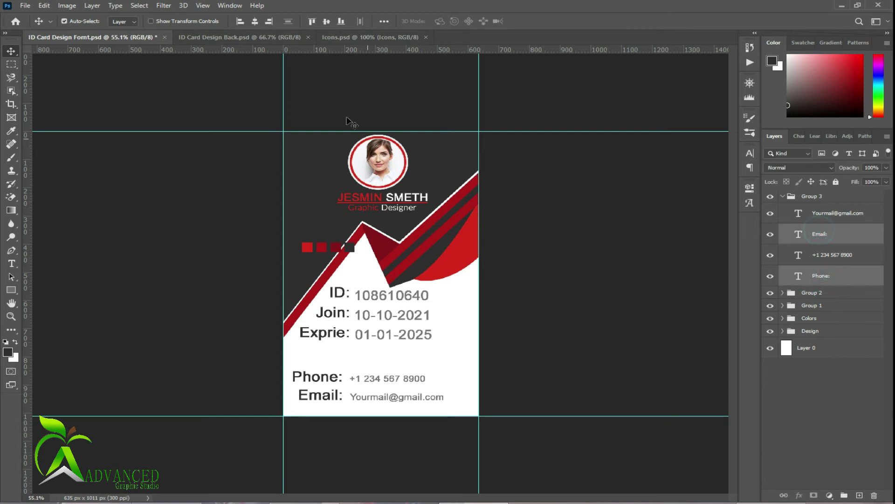
click(328, 21)
key(ctrl+z)
click(255, 21)
click(270, 21)
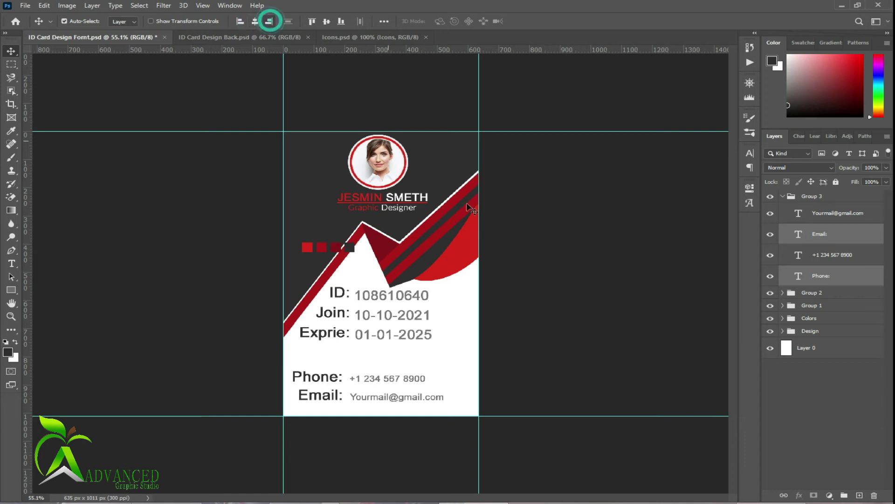
click(807, 384)
key(ctrl+s)
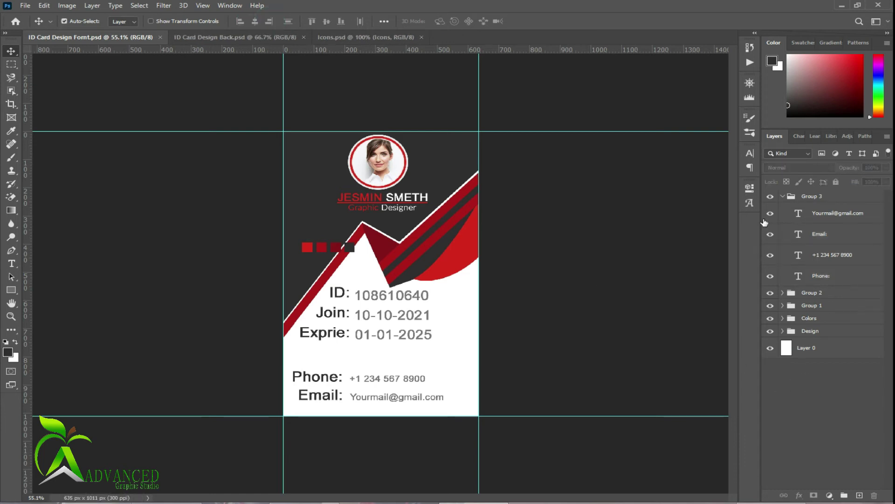
click(782, 196)
click(845, 373)
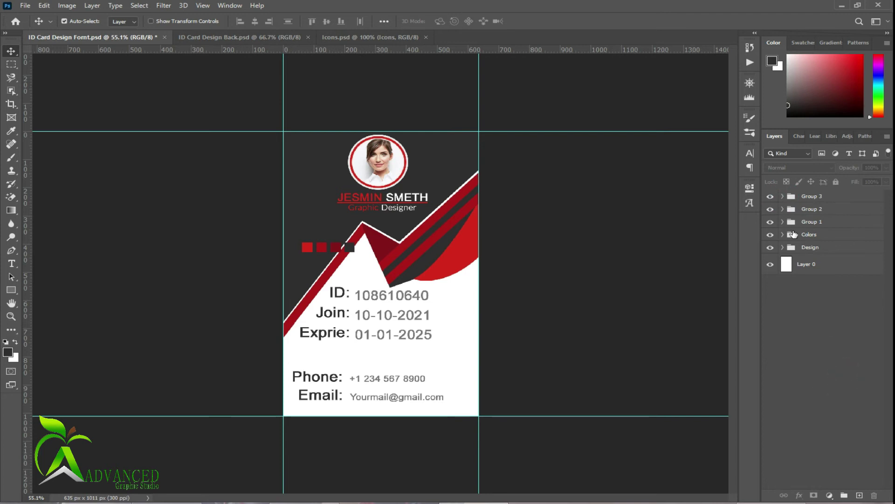
- Hide the red squares and scale the Group 2 ID details block to 75%
click(770, 237)
click(812, 365)
click(770, 210)
click(810, 209)
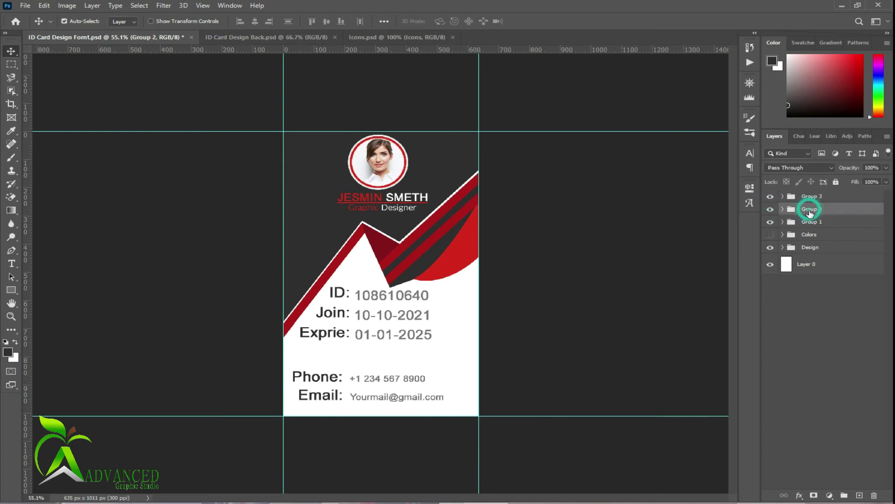
key(ctrl+t)
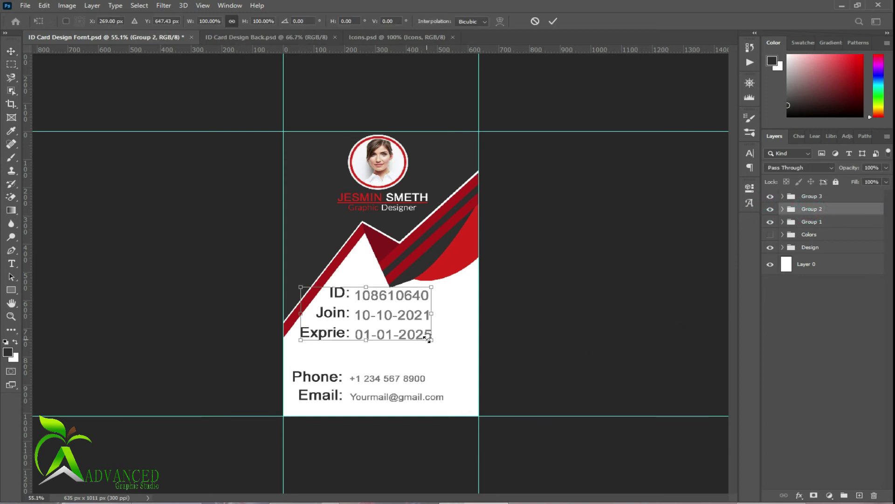
drag(429, 339, 389, 311)
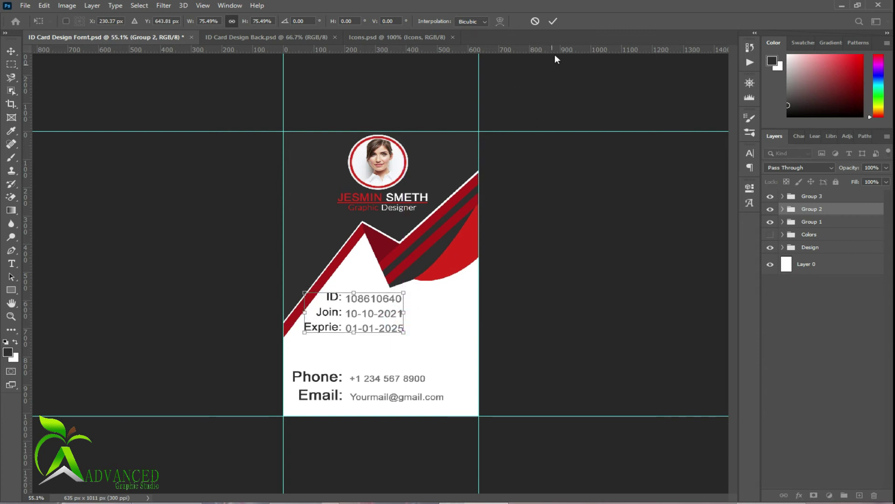
click(553, 22)
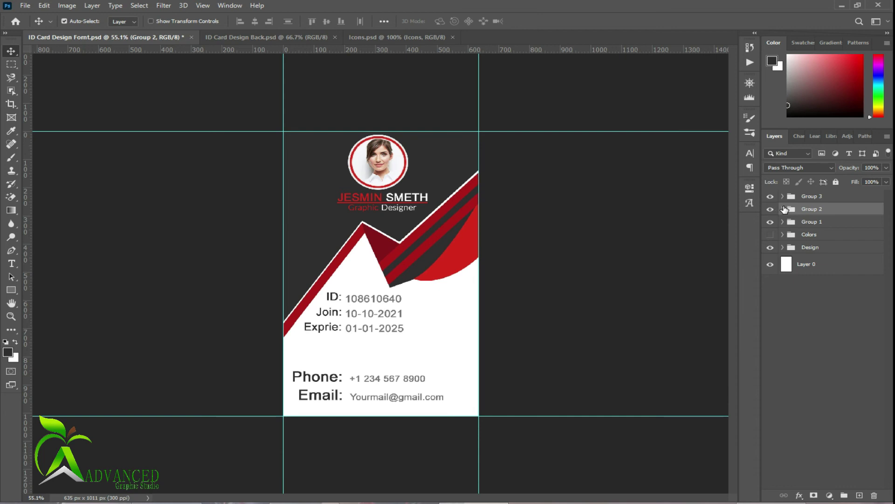
- Move the ID, join and expiry values right, clear of their labels
click(783, 209)
click(828, 264)
shift+click(825, 225)
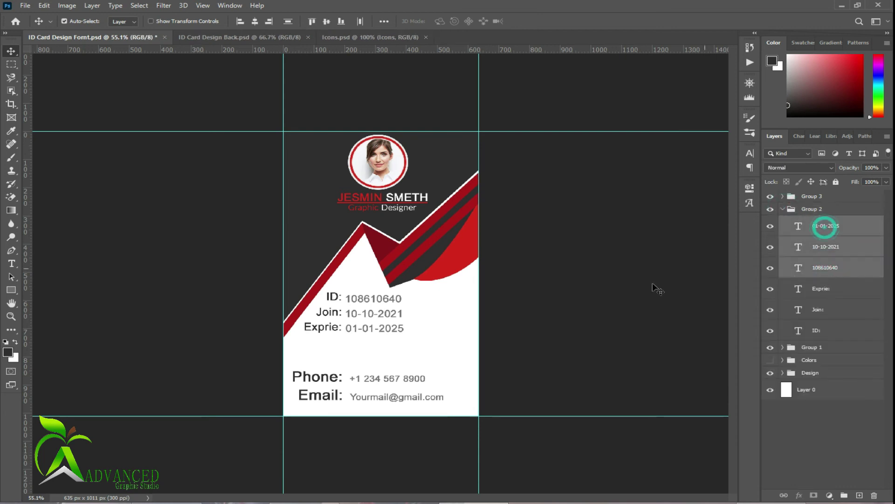
drag(387, 303, 397, 304)
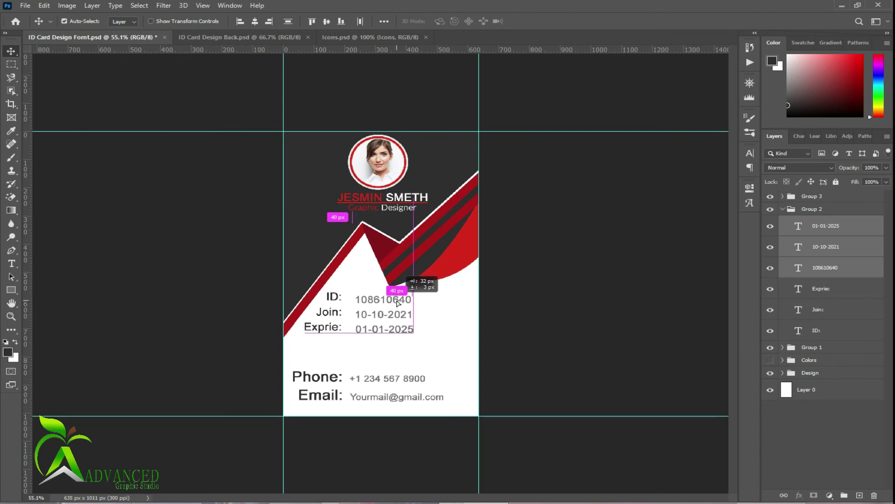
drag(397, 304, 400, 303)
click(824, 466)
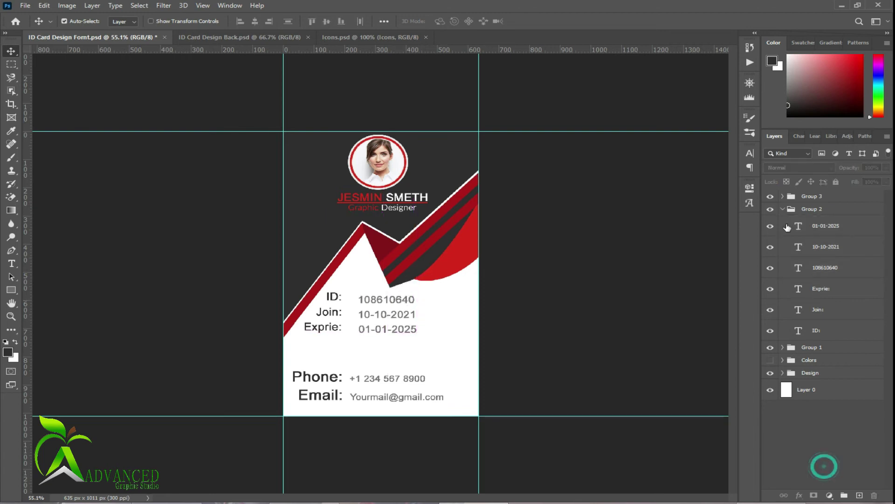
click(782, 208)
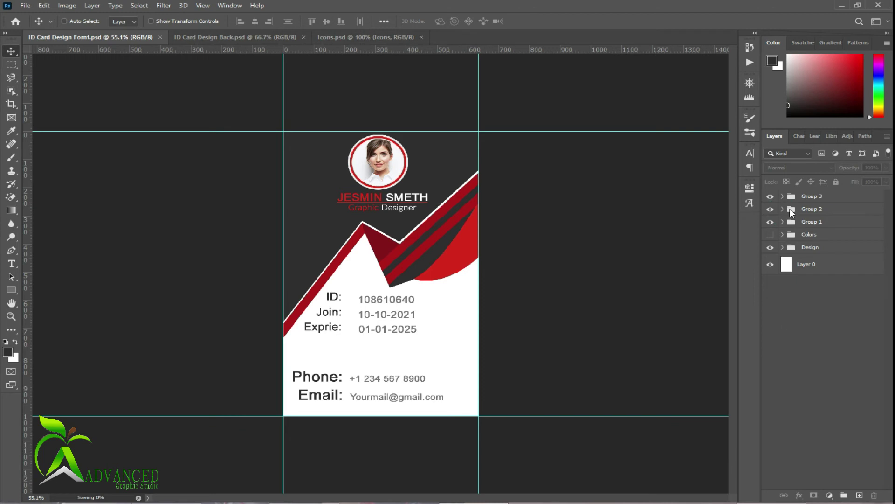
- Scale the Group 3 Phone/Email block to about 80% and shift it right
click(811, 195)
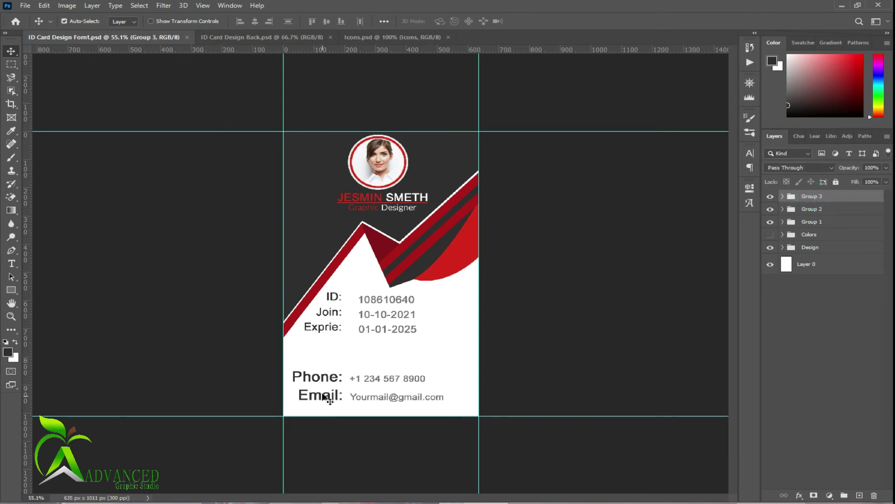
click(325, 399)
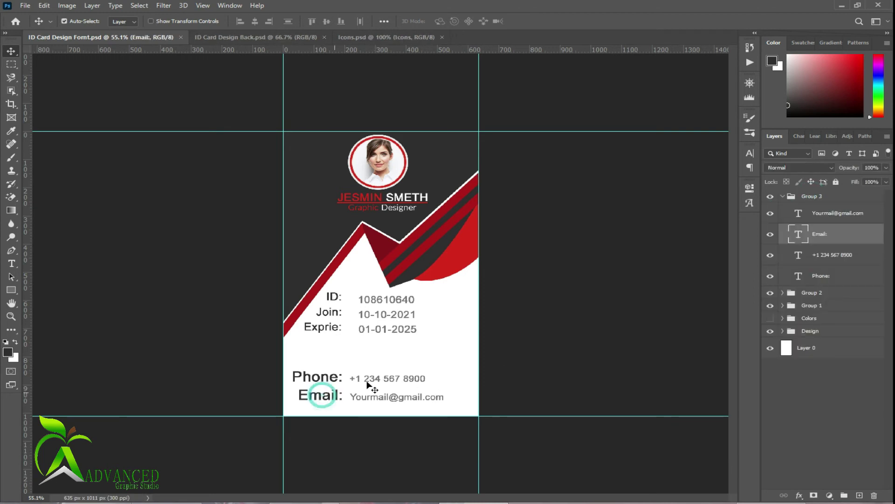
click(782, 196)
key(ctrl+t)
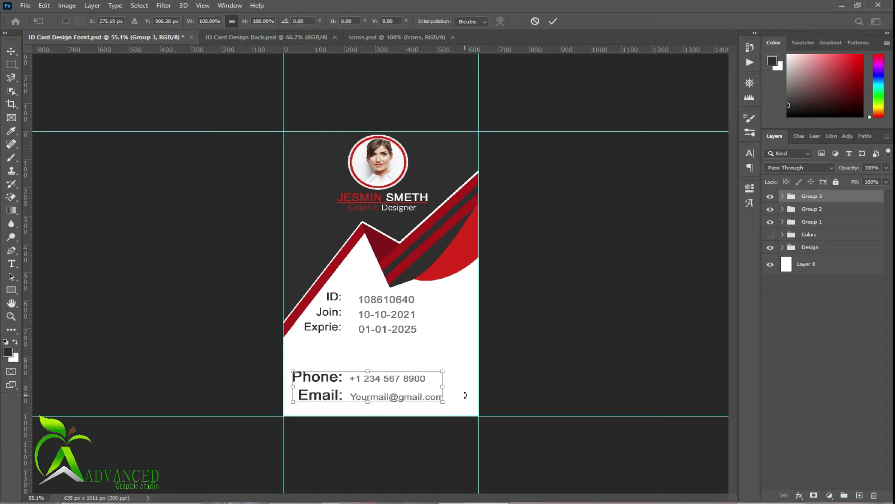
mouse_move(442, 401)
mouse_down()
mouse_move(395, 396)
mouse_move(447, 390)
mouse_up()
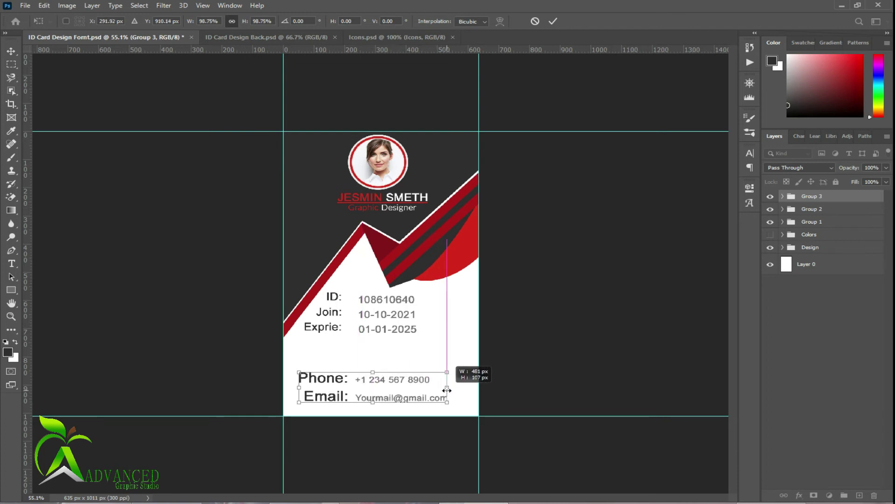
click(553, 21)
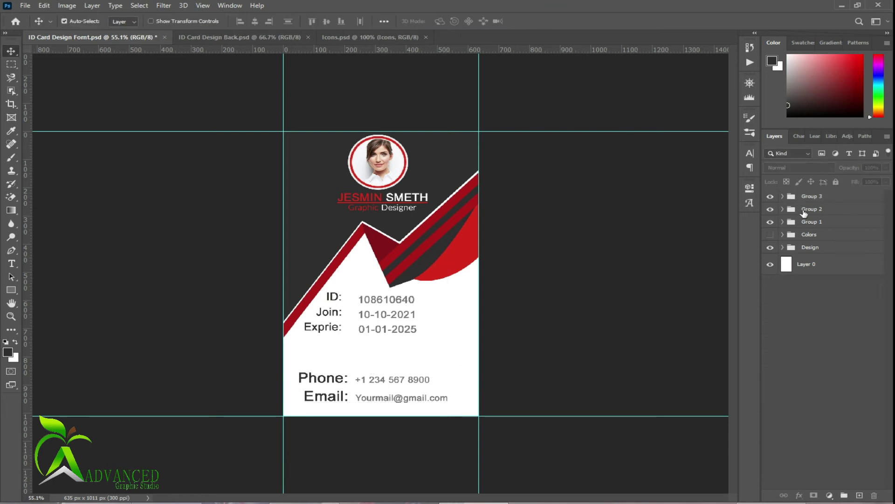
- Begin enlarging the Group 2 ID details block to about 114%
key(ctrl)
click(820, 209)
key(ctrl+t)
drag(418, 333, 436, 336)
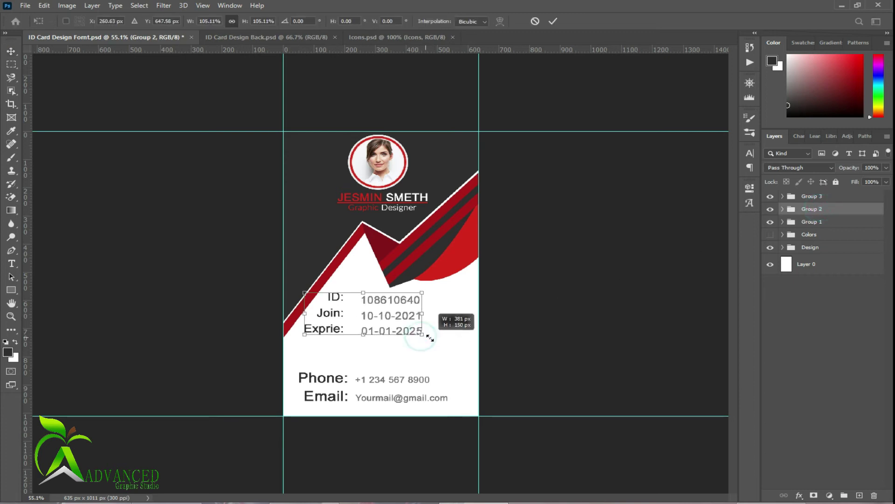
- Apply the ID block resize and change the join date to 01-01-2021
click(552, 21)
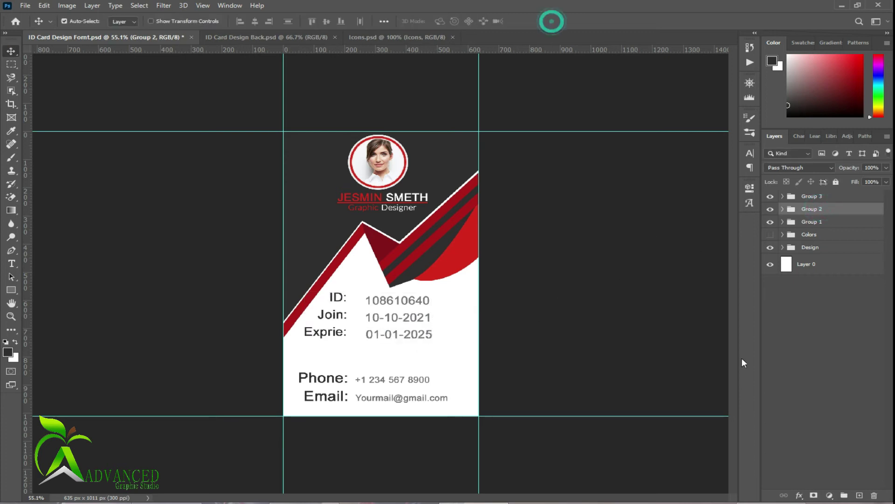
click(818, 390)
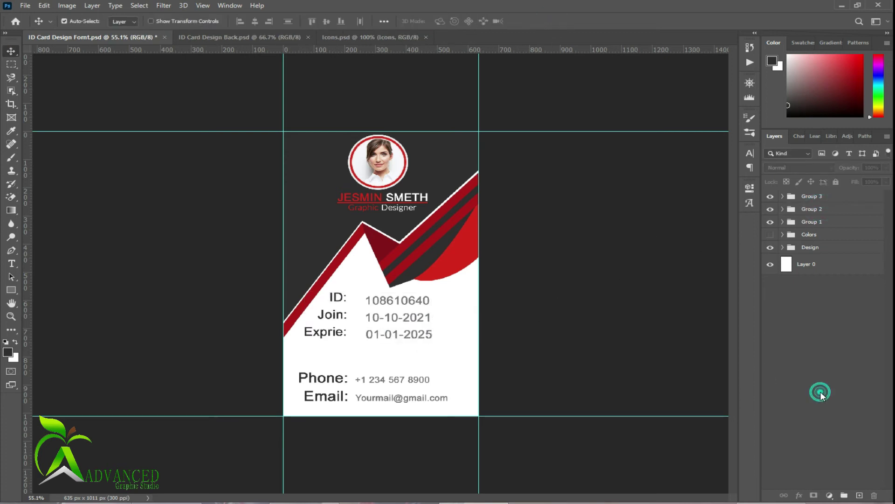
click(380, 323)
double_click(380, 322)
click(373, 317)
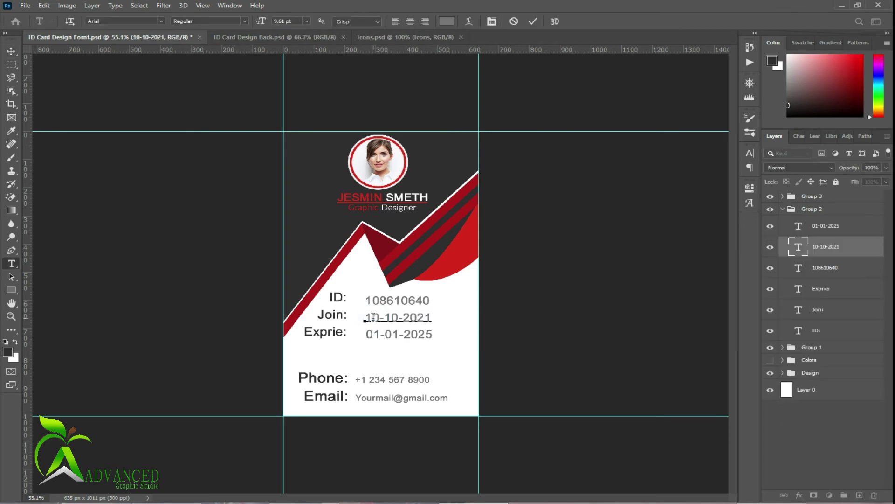
mouse_move(380, 316)
mouse_down()
mouse_move(364, 317)
mouse_move(398, 317)
mouse_up()
text(01-01)
click(532, 22)
key(v)
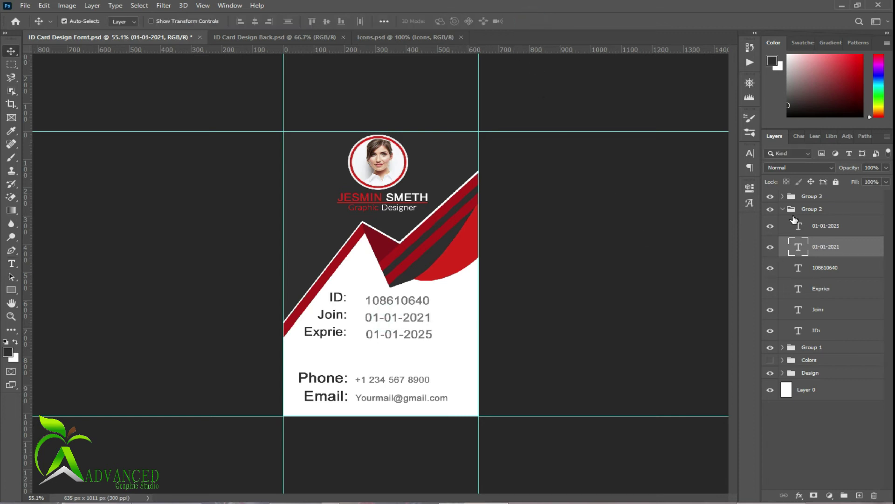
- Left-align the ID number and date values, collapse Group 2, and save
click(823, 268)
shift+click(824, 225)
click(240, 21)
click(290, 21)
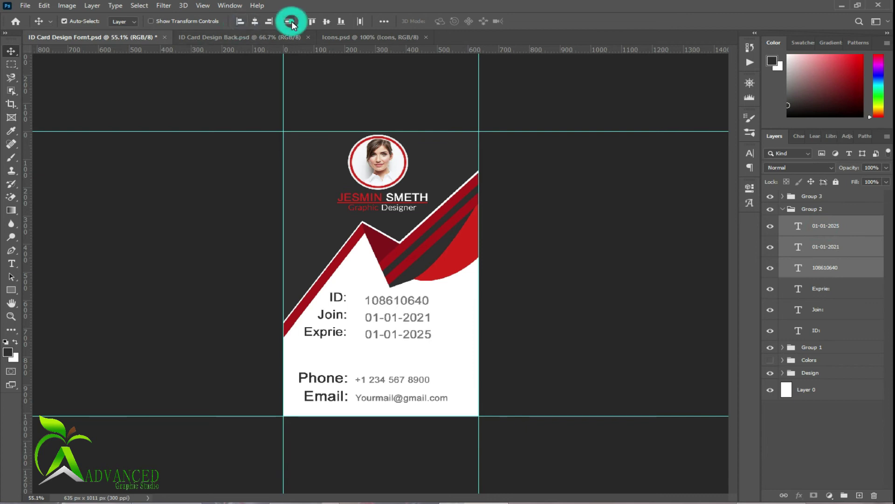
click(822, 441)
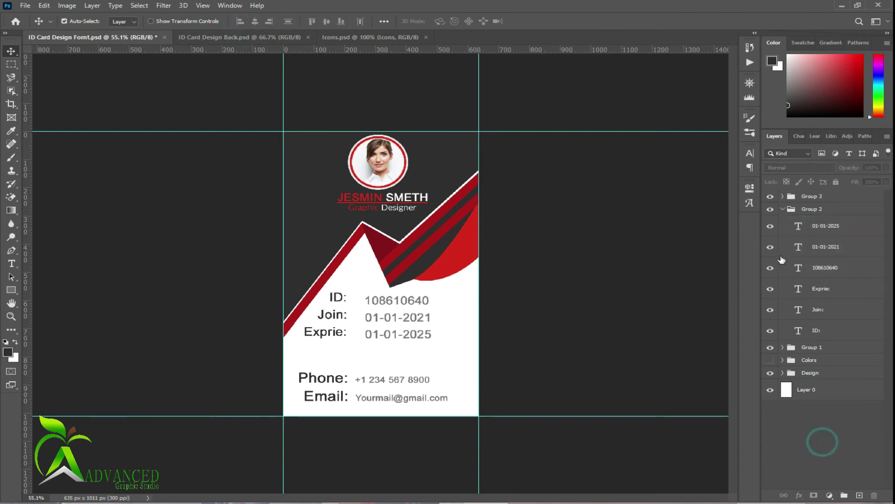
click(782, 208)
click(812, 374)
key(ctrl+s)
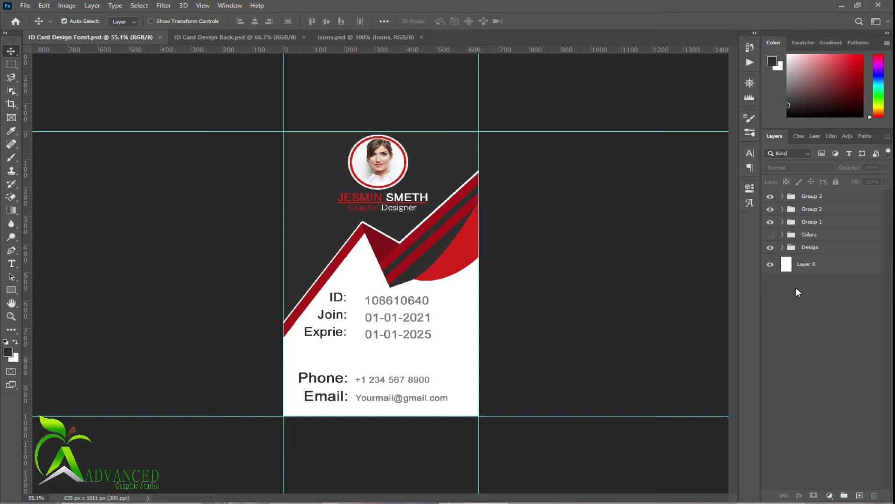
- Scale the Group 1 name and Graphic Designer title block down to about 99%
click(397, 208)
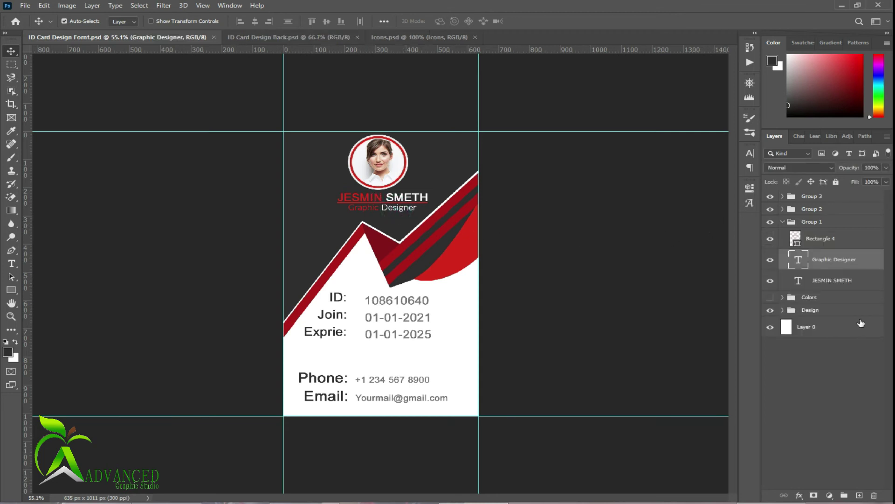
click(811, 222)
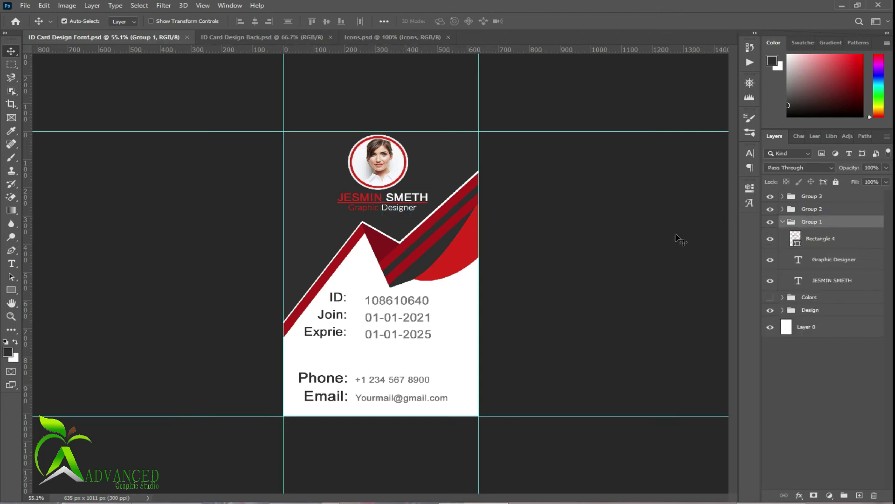
click(782, 223)
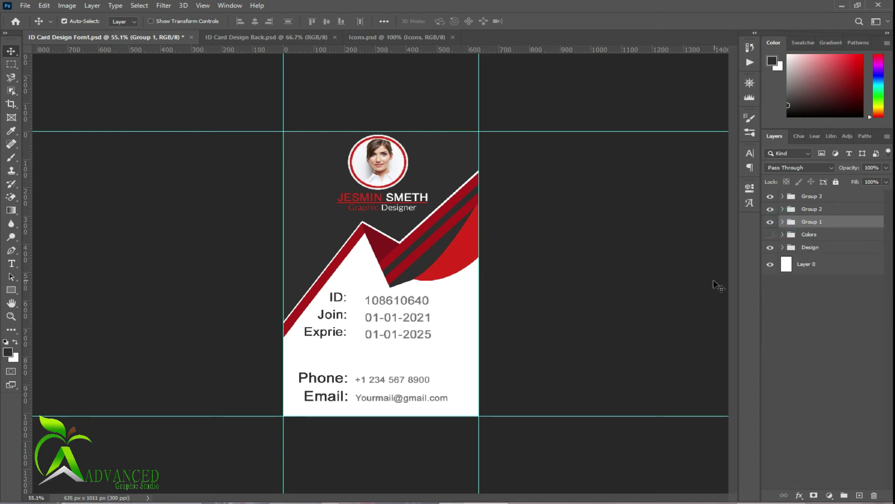
key(ctrl+t)
drag(432, 205, 398, 212)
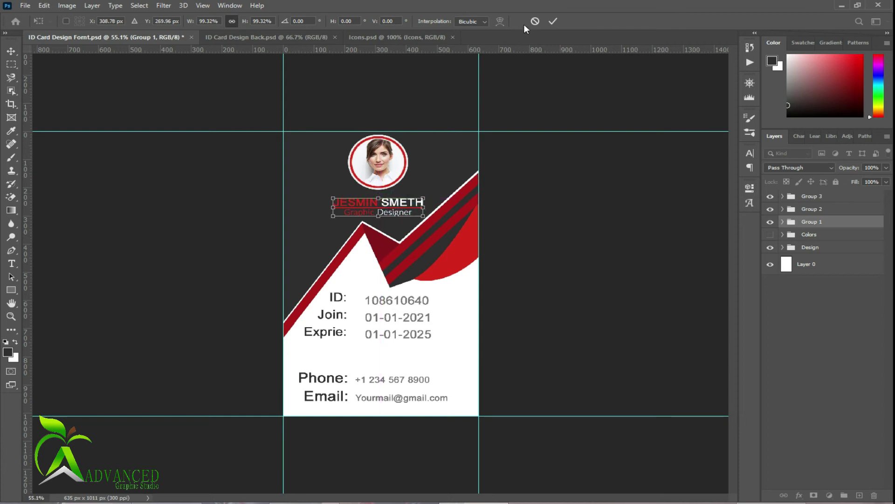
click(553, 21)
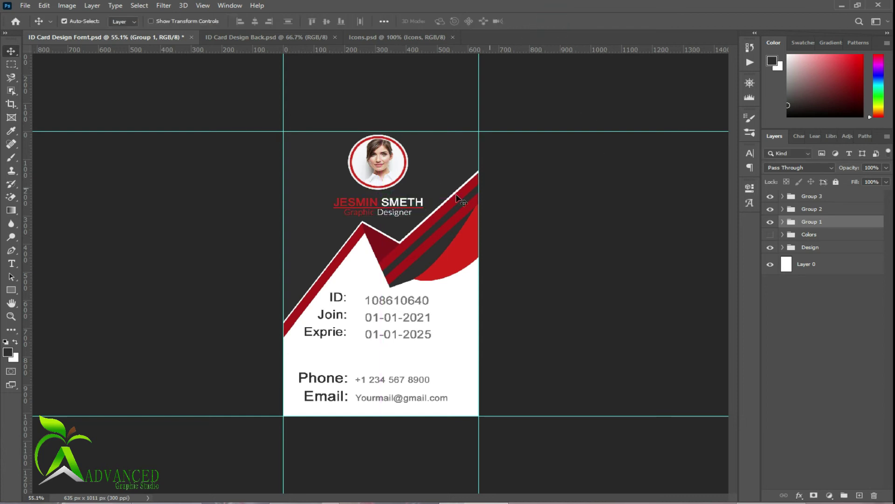
- Move the profile photo and its Ellipse 1 copy circle slightly lower, then save the front card
click(400, 183)
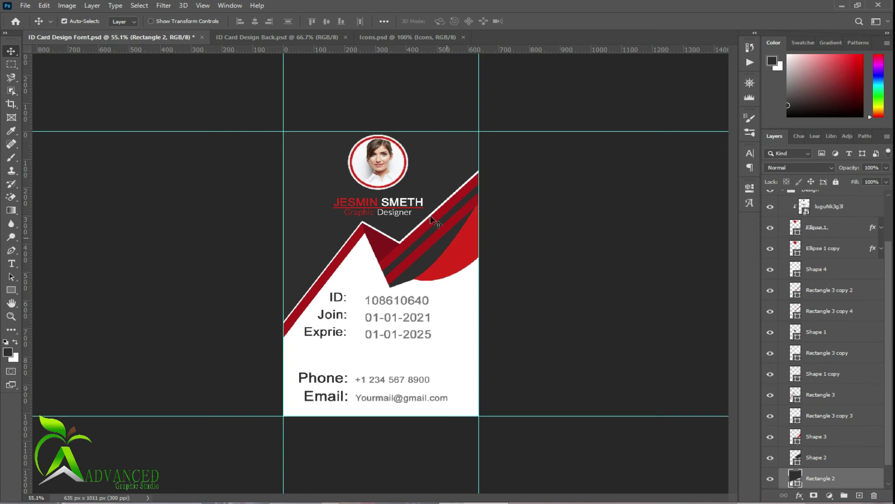
shift+click(398, 181)
click(835, 256)
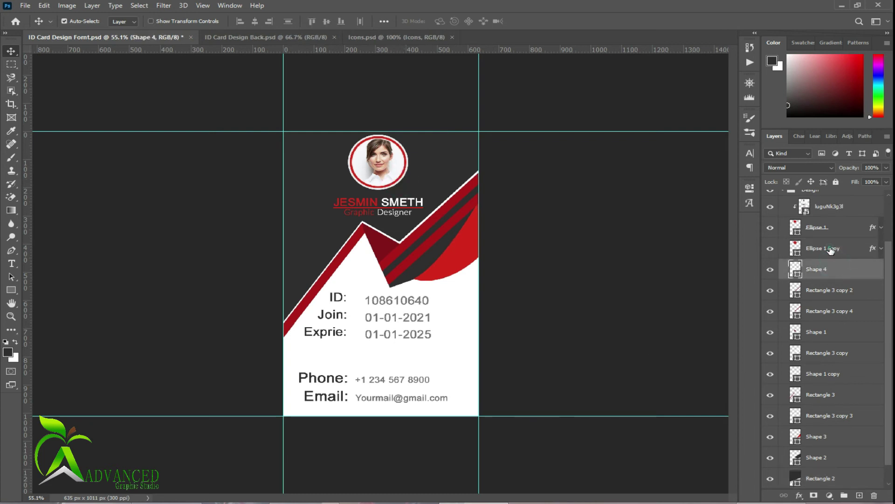
shift+click(823, 207)
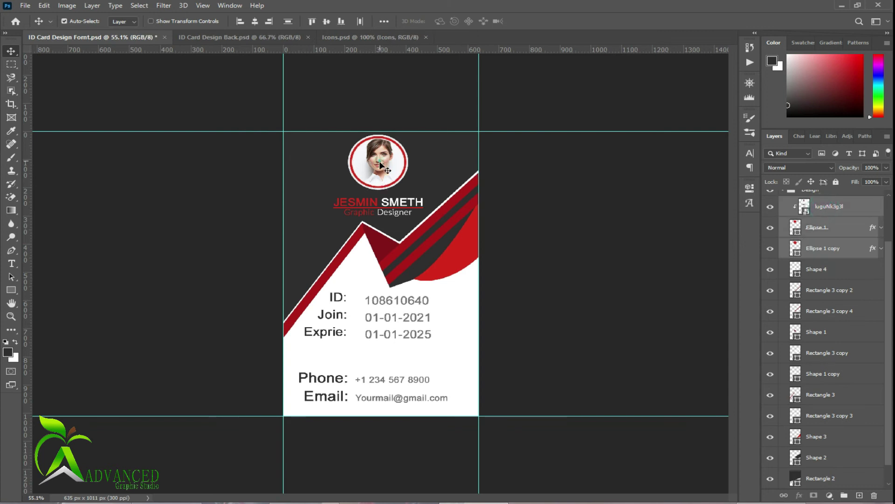
drag(379, 161, 379, 165)
scroll(788, 204, up, 1)
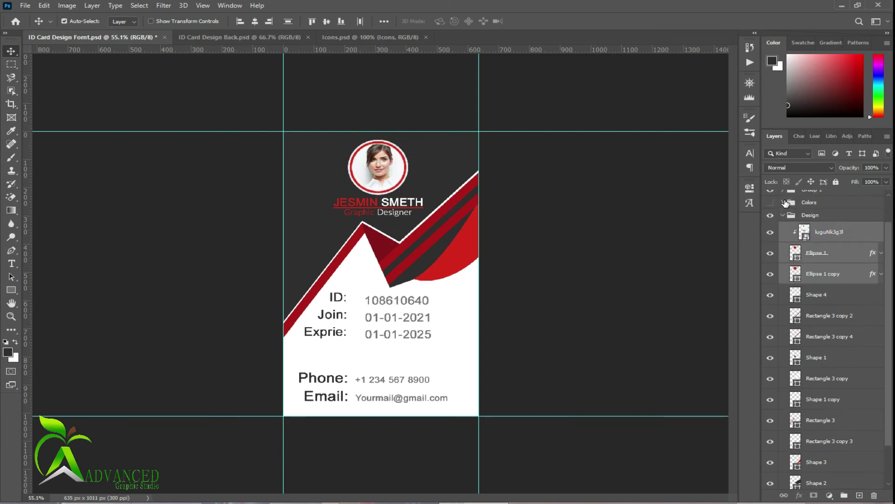
click(783, 216)
key(ctrl+s)
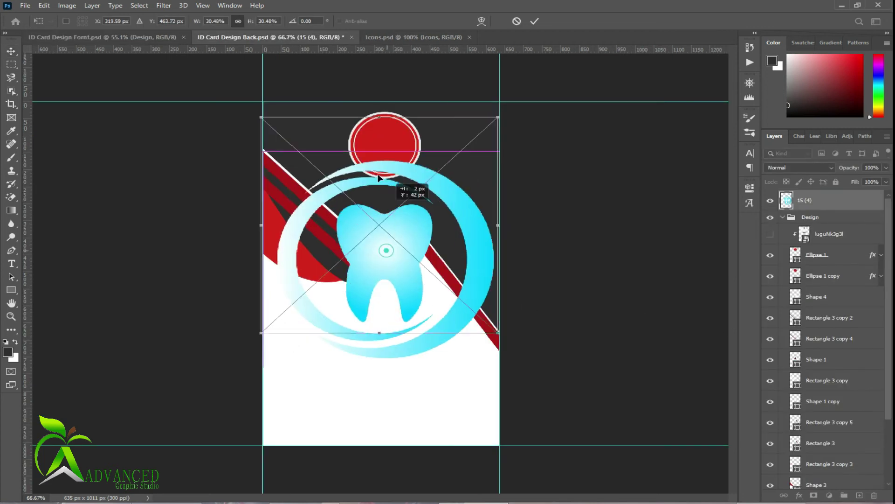
- Shrink the tooth image to logo size inside the Design group, clipped to the top red circle
drag(384, 229, 384, 144)
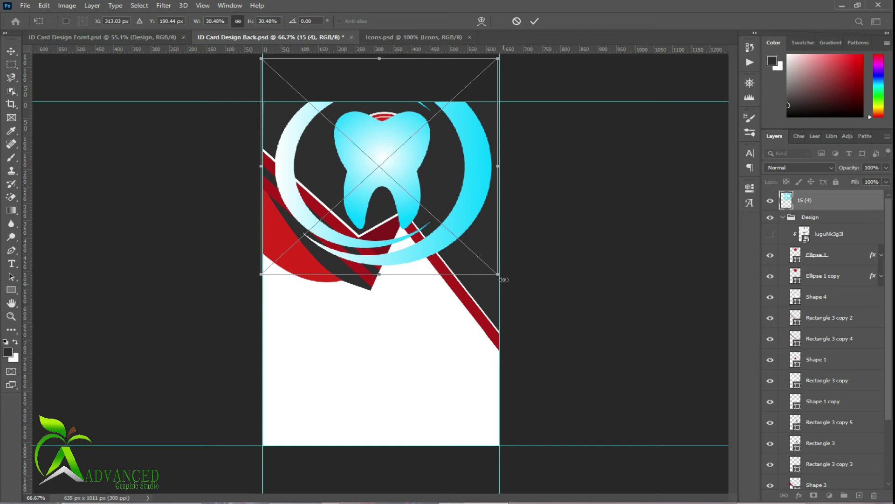
drag(495, 271, 396, 150)
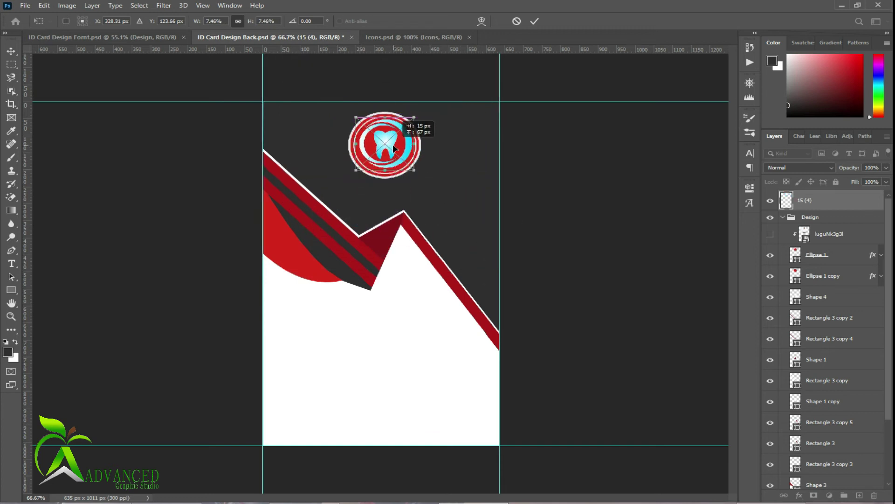
click(533, 22)
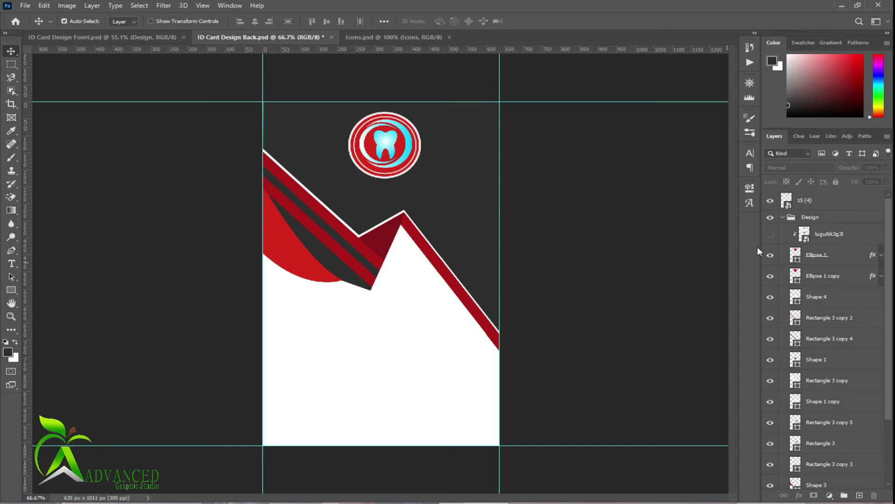
drag(810, 204, 814, 227)
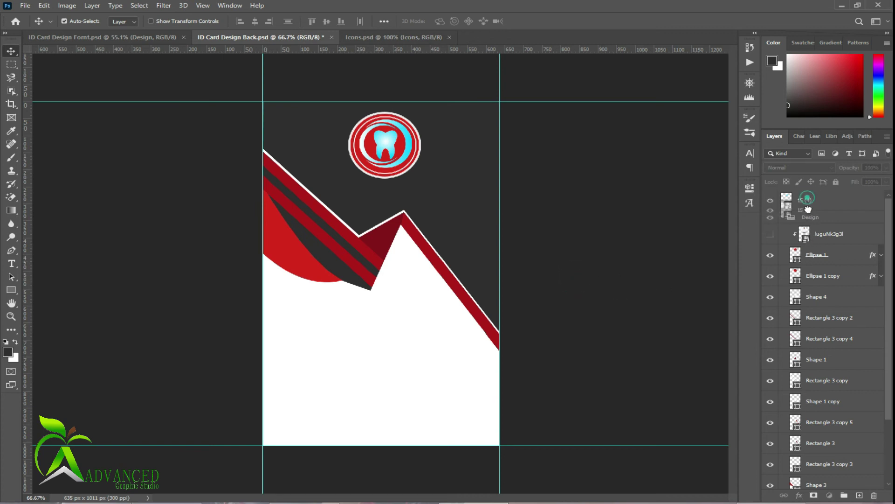
right_click(814, 214)
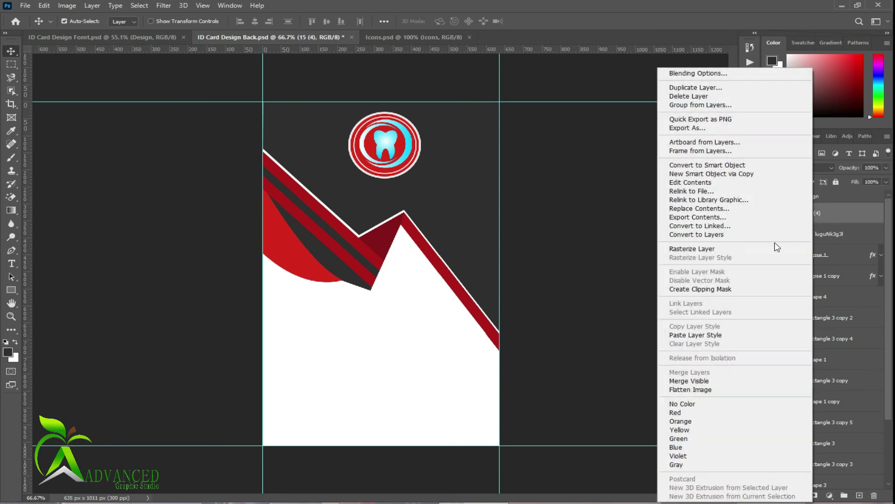
click(723, 288)
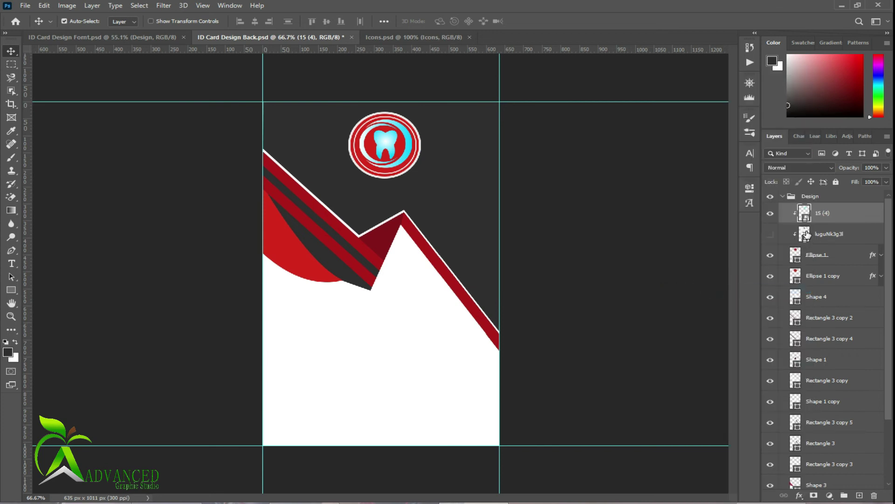
- Delete the hidden luguNk3g3l photo layer and enlarge the red circle logo slightly
click(835, 234)
key(Delete)
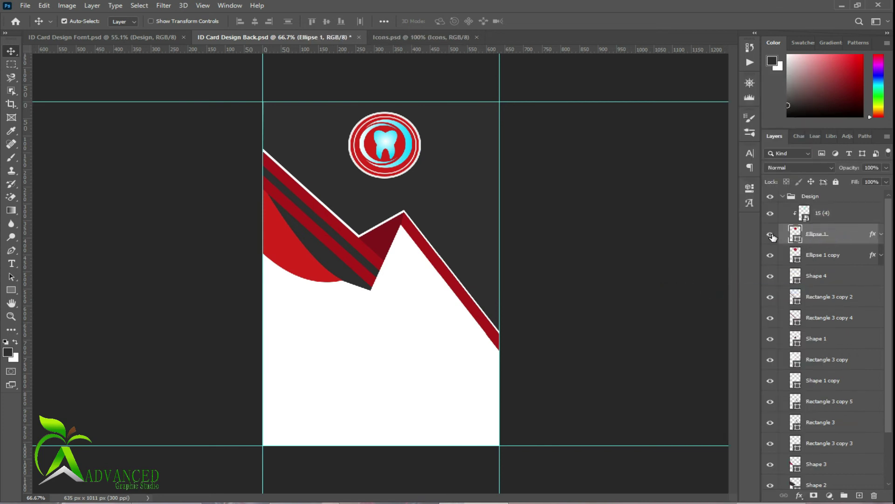
key(ctrl+t)
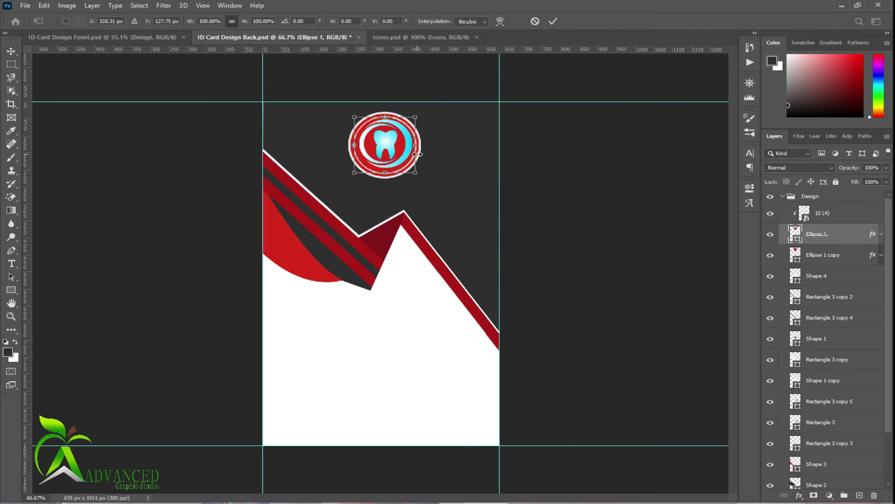
drag(415, 173, 419, 173)
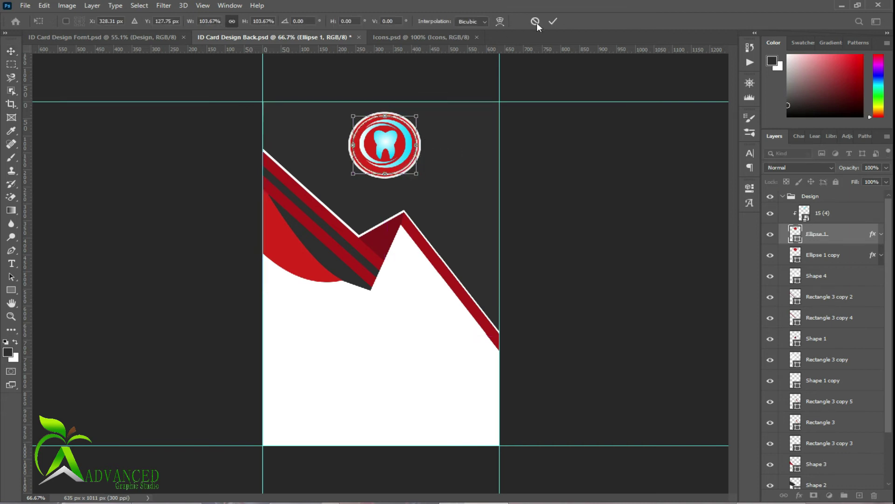
click(553, 21)
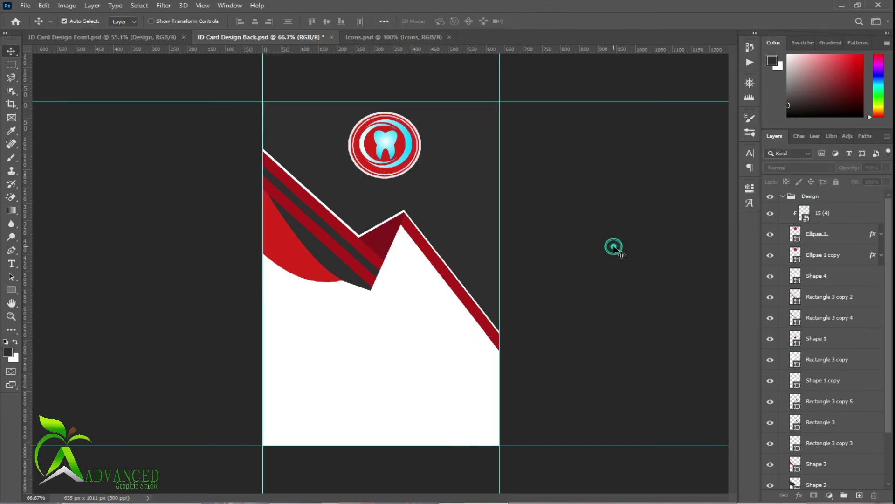
click(782, 196)
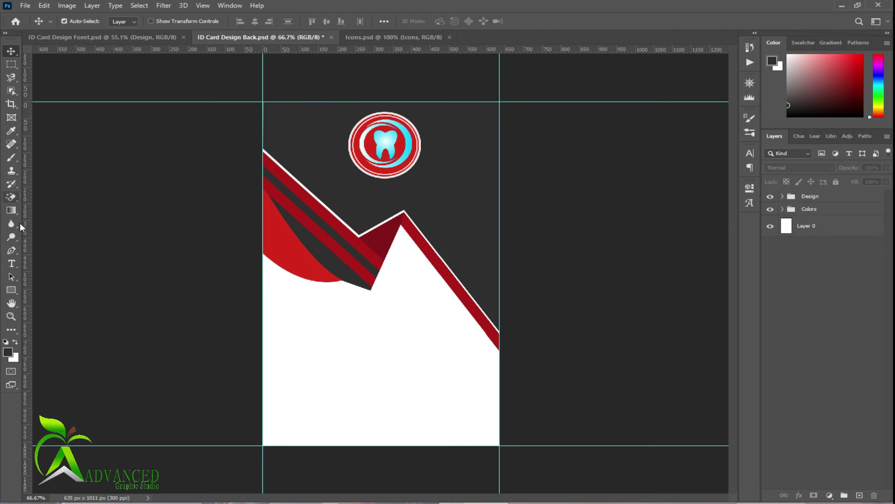
- Add white 'Company Logo' text just below the tooth logo
click(14, 263)
click(333, 184)
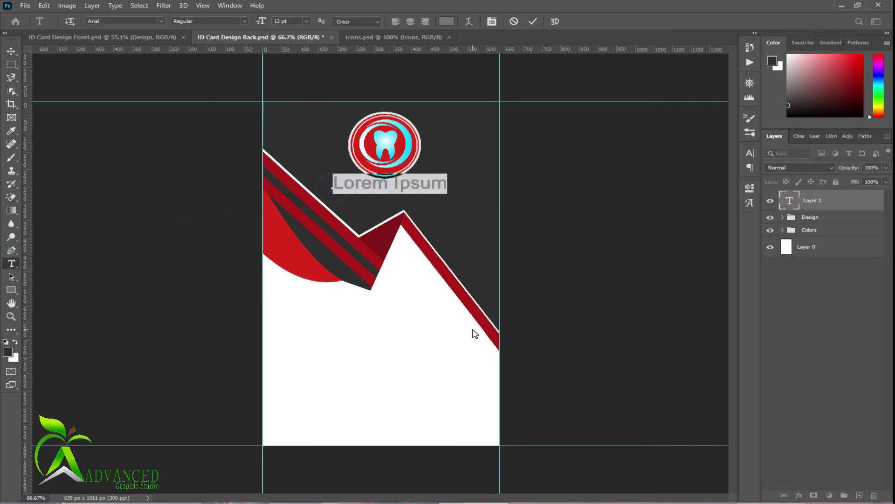
text(LOG)
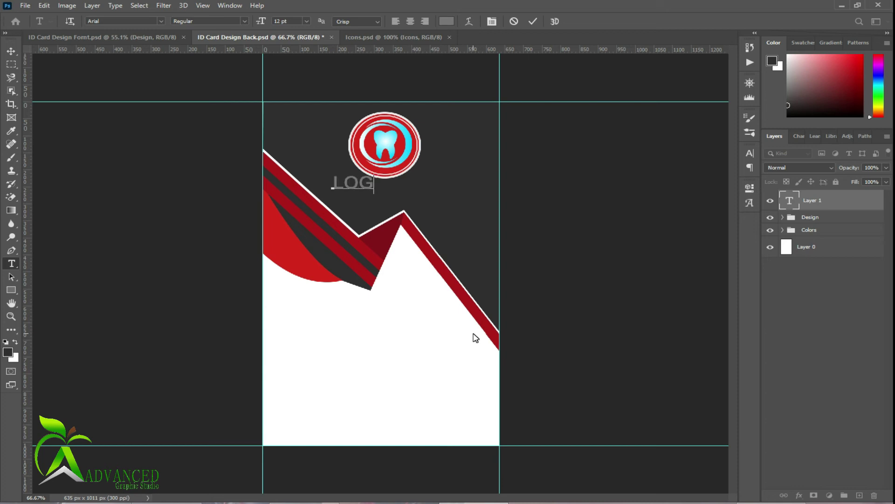
key(BackSpace)
key(BackSpace)
key(BackSpace)
text(Company Logo)
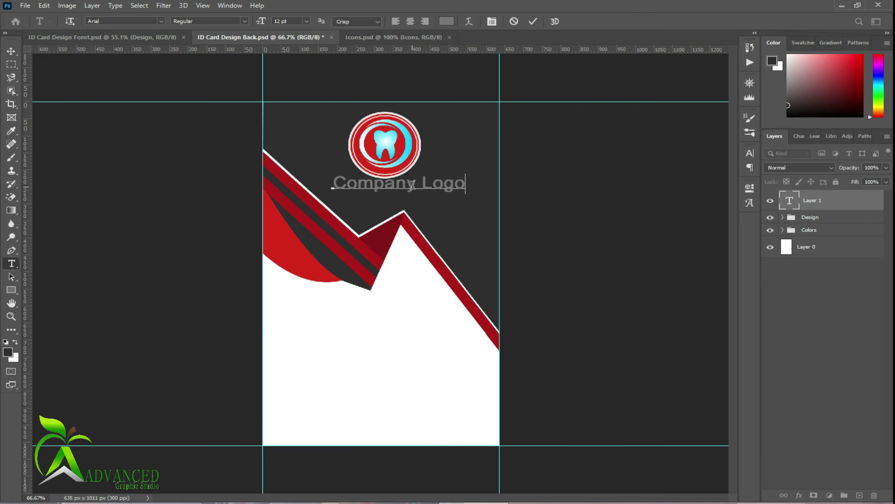
key(ctrl+a)
click(446, 21)
click(375, 297)
click(717, 291)
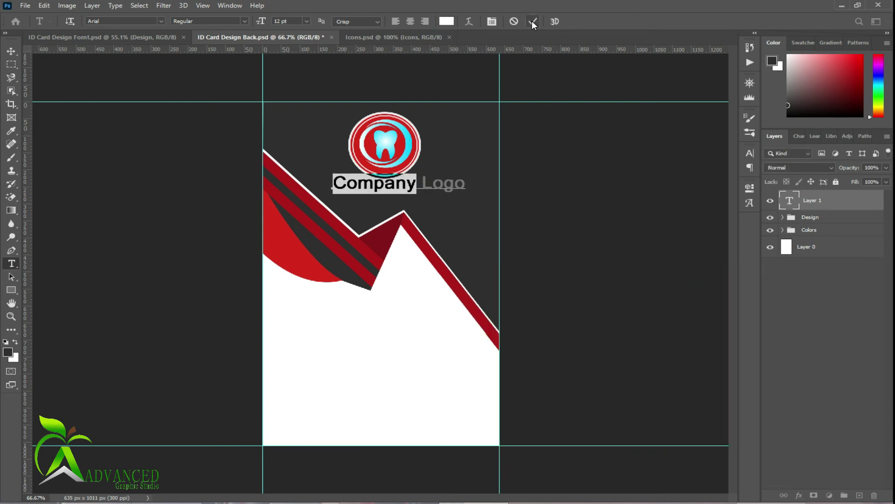
- Color the word 'Logo' with the red stripe's #ac1a1b
drag(422, 182, 464, 183)
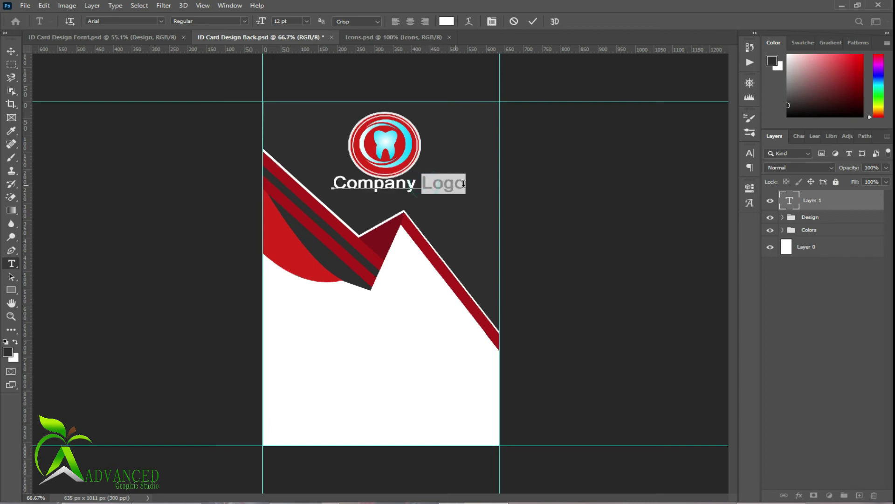
click(447, 22)
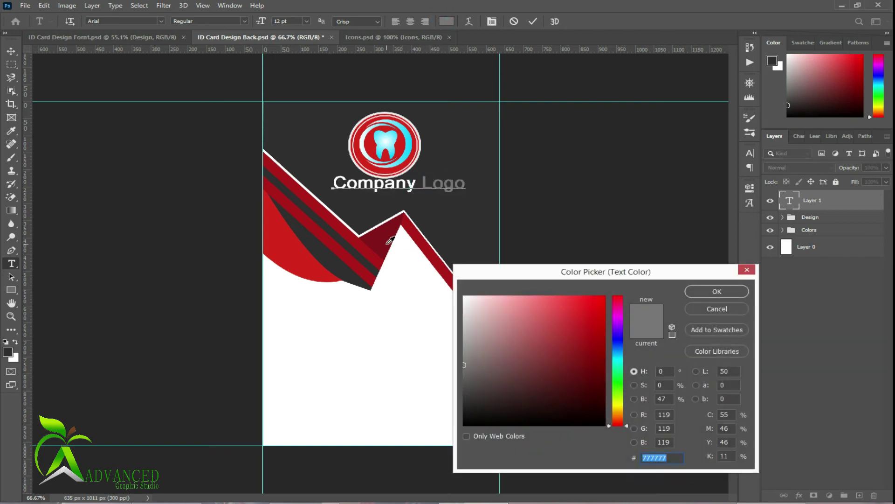
click(389, 242)
click(423, 243)
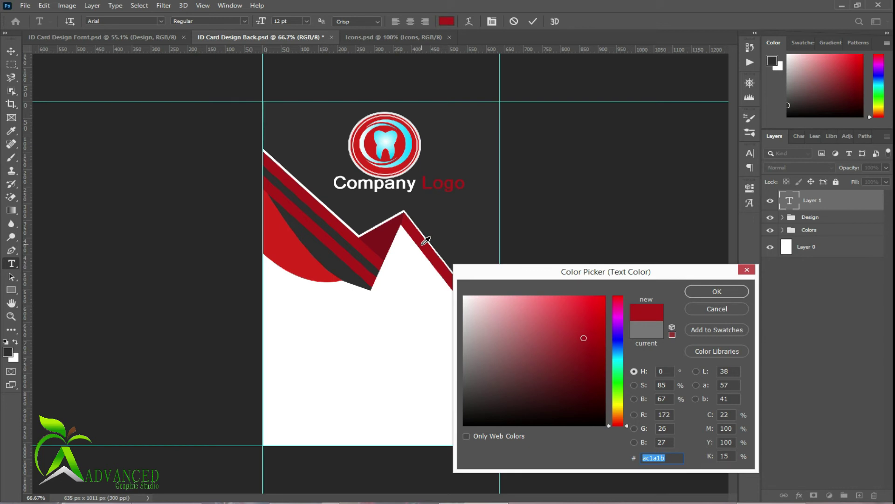
click(695, 292)
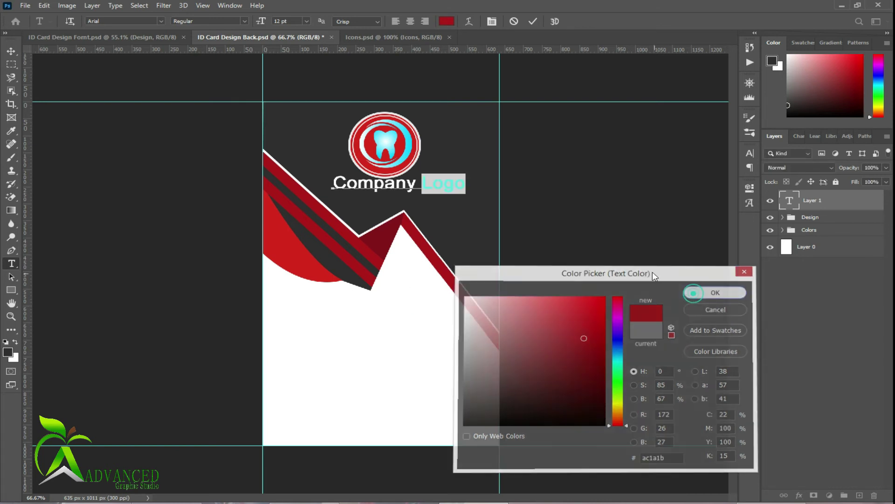
click(532, 22)
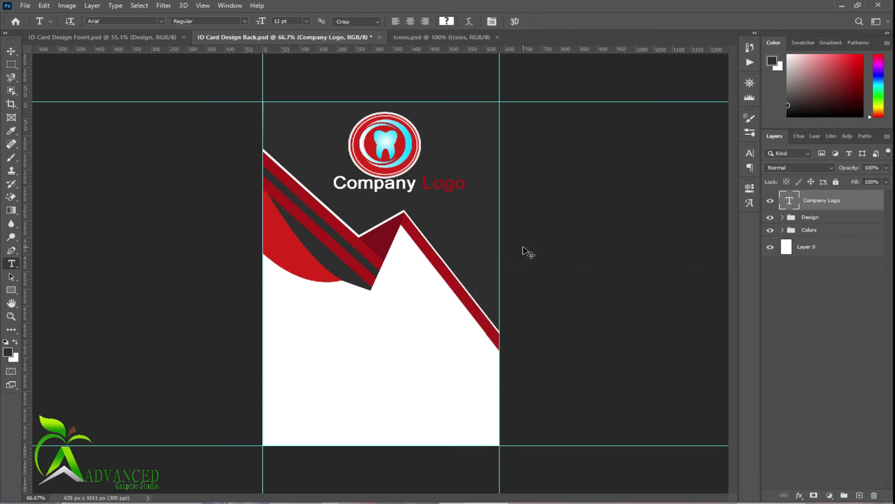
key(ctrl+t)
- Scale the Company Logo text to about 73% and make 'Company' bold
drag(463, 186, 402, 189)
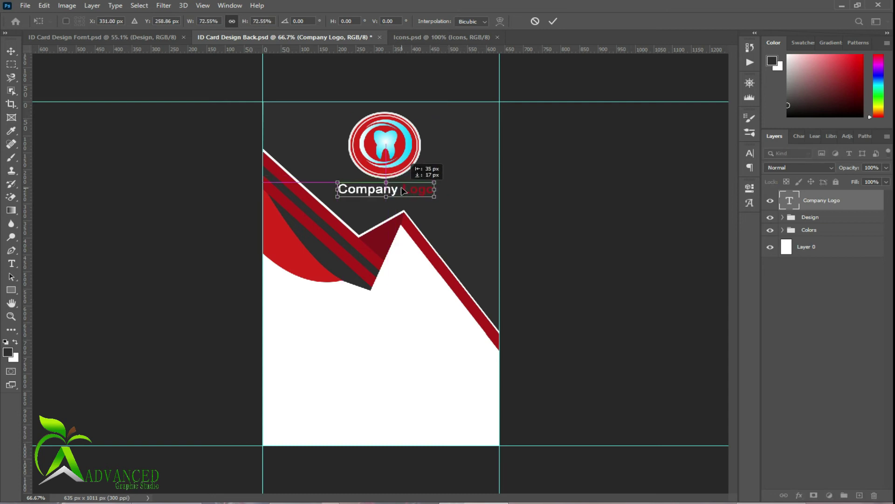
click(553, 21)
click(389, 189)
double_click(389, 190)
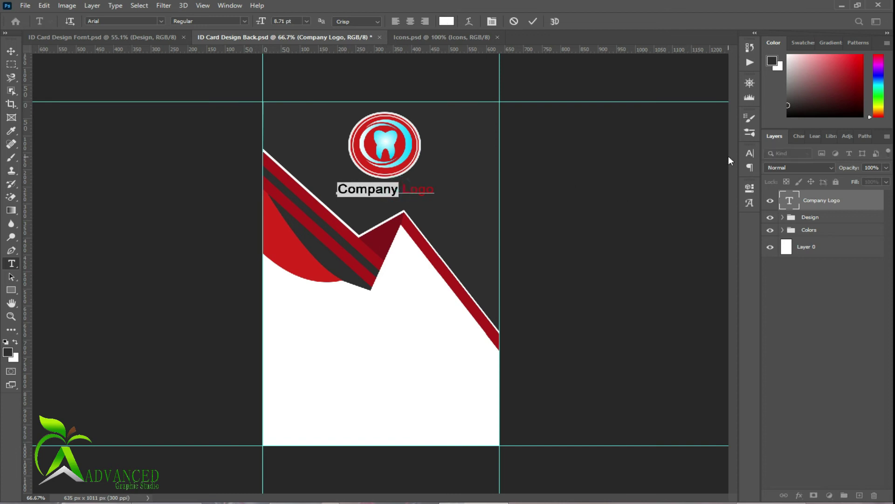
click(750, 153)
click(713, 168)
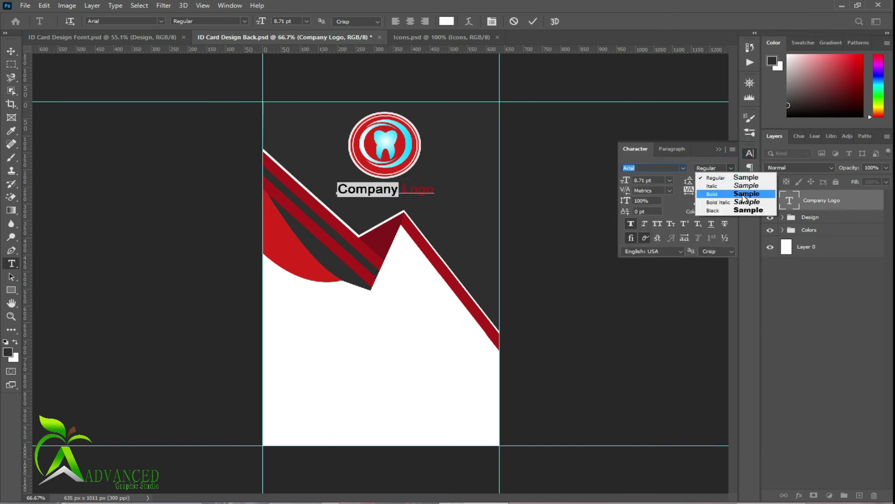
click(743, 194)
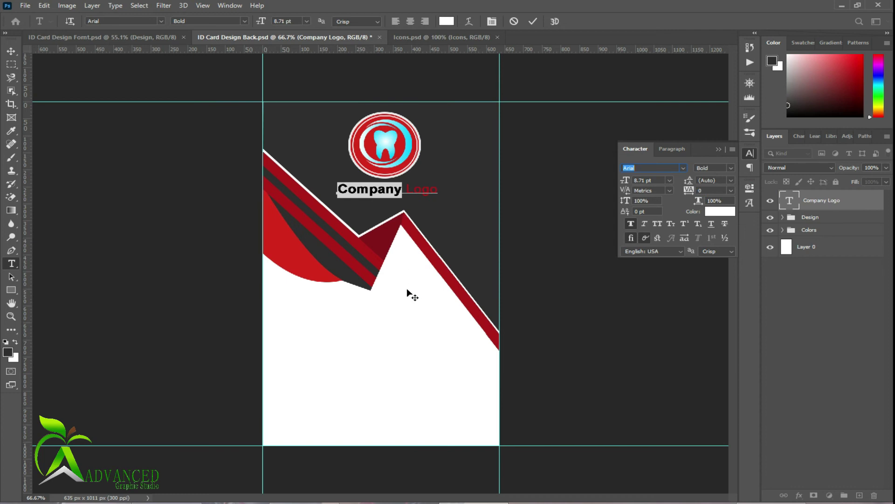
drag(422, 206, 413, 205)
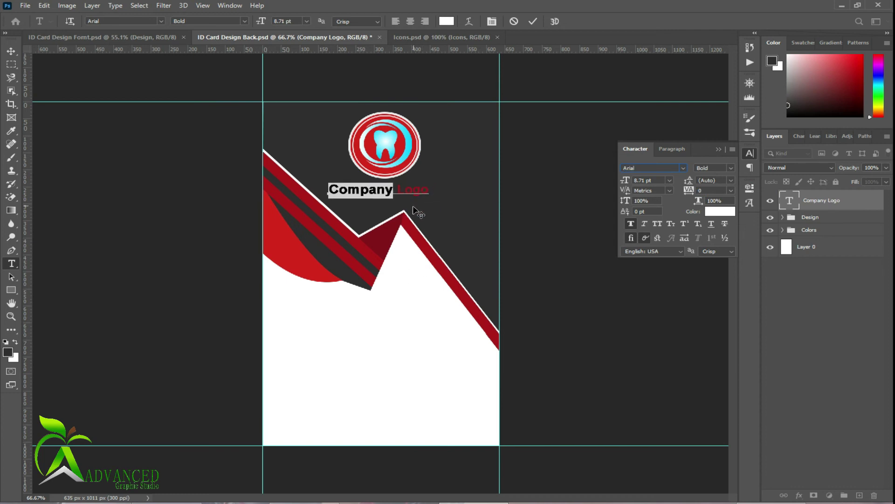
click(533, 21)
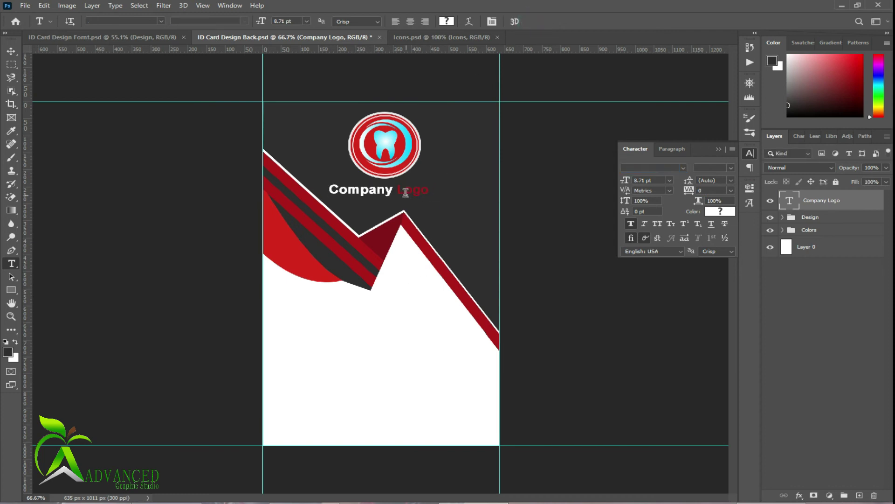
- Set the word 'Logo' to Lato Light and save the card back
drag(397, 191, 429, 191)
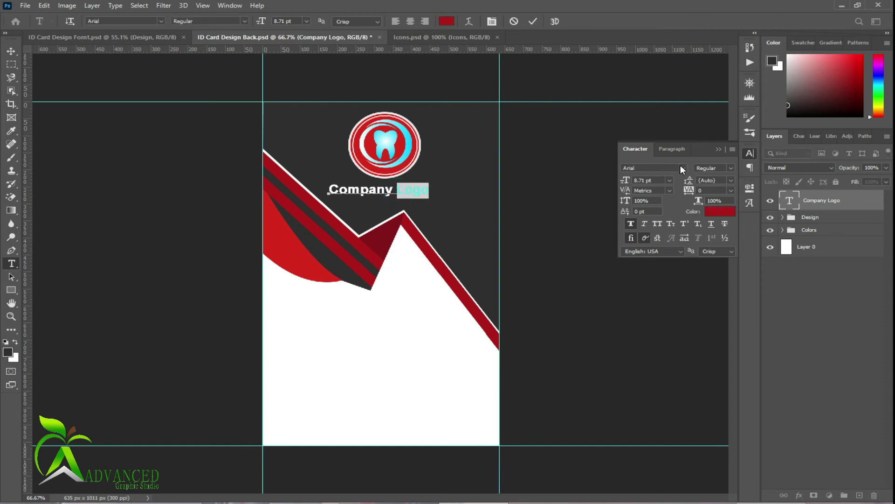
click(681, 168)
click(679, 197)
click(726, 168)
click(754, 211)
click(533, 22)
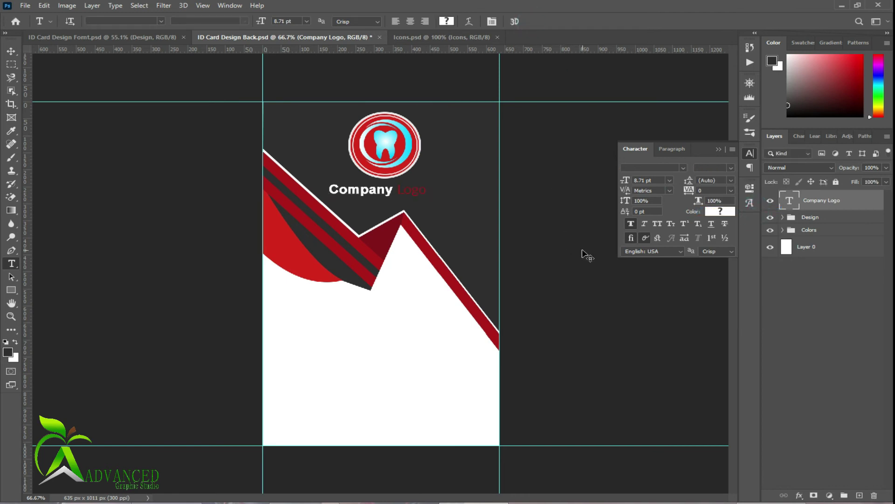
key(ctrl+s)
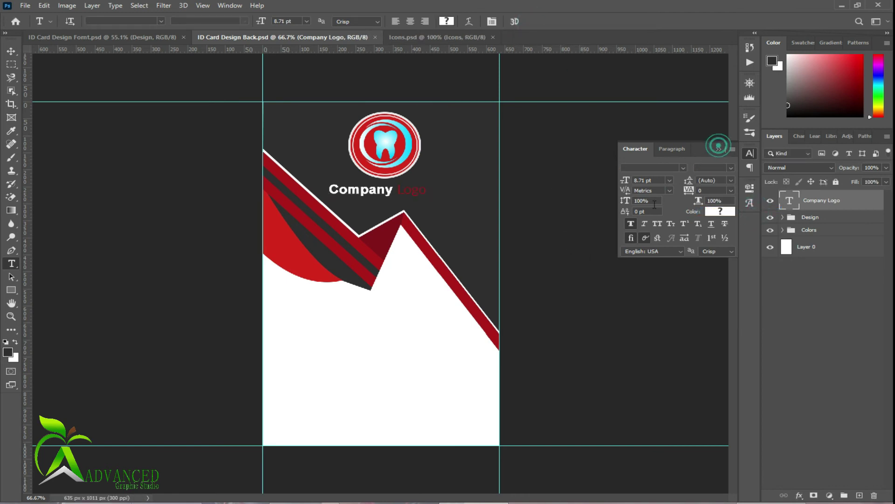
click(718, 148)
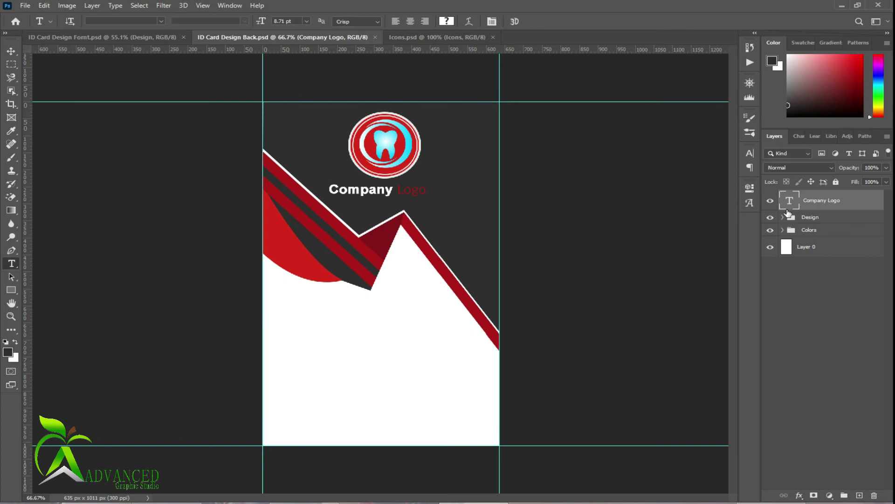
- Type 'Your Sincerely' on the white area below the red peak
click(808, 200)
click(800, 297)
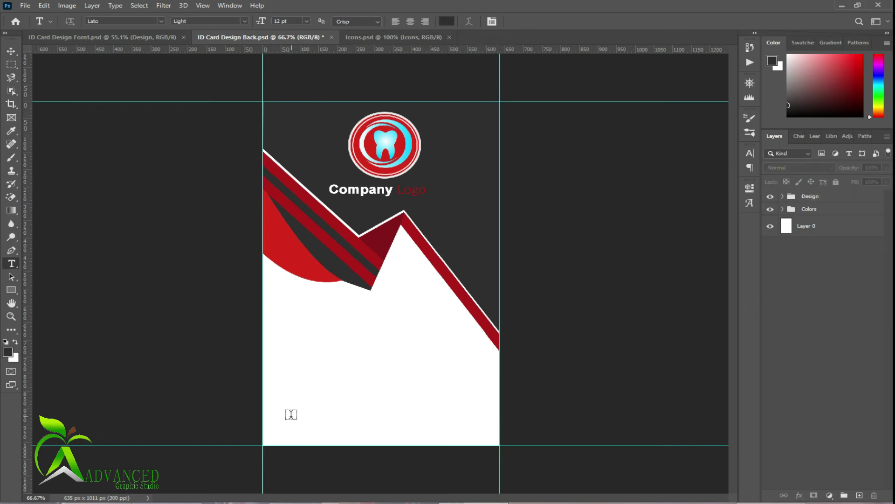
click(332, 340)
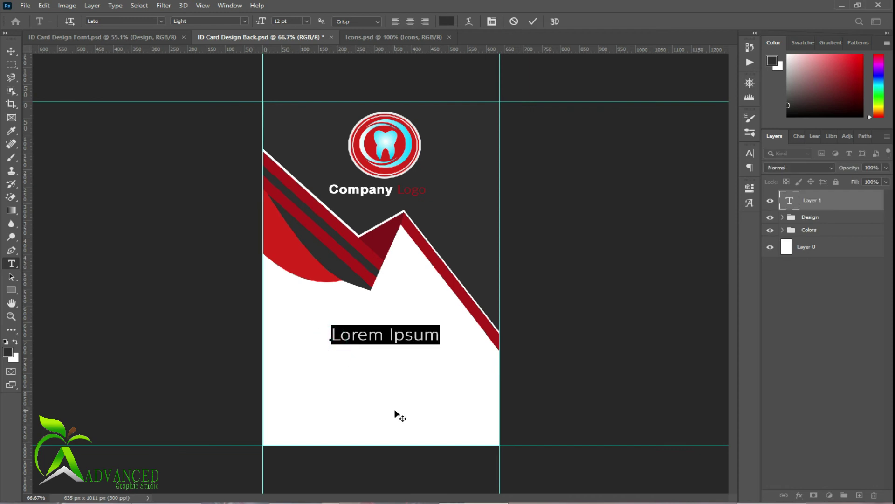
text(Your)
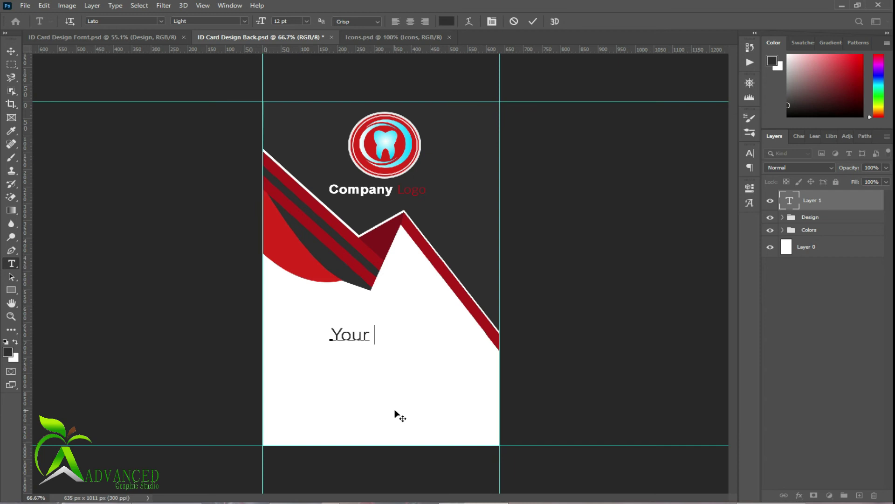
text( Sing)
key(BackSpace)
text(erc)
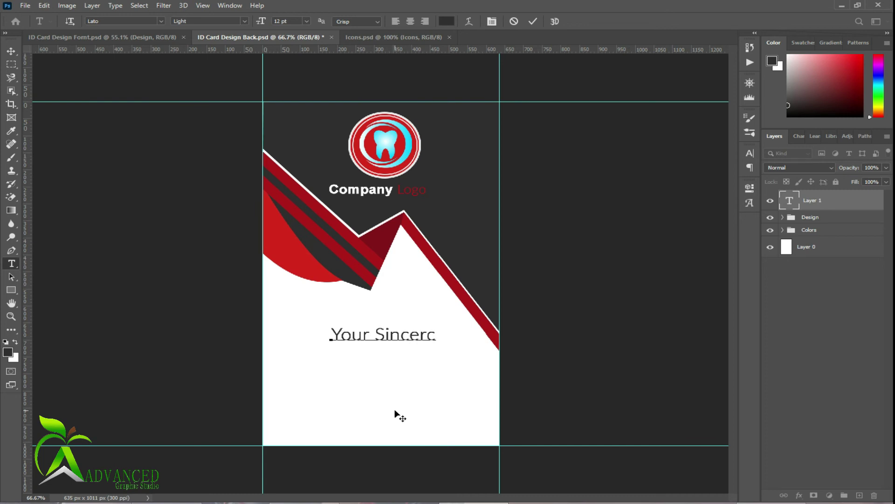
key(BackSpace)
text(e)
text(ly)
- Set the Your Sincerely line to Lato Medium
triple_click(392, 335)
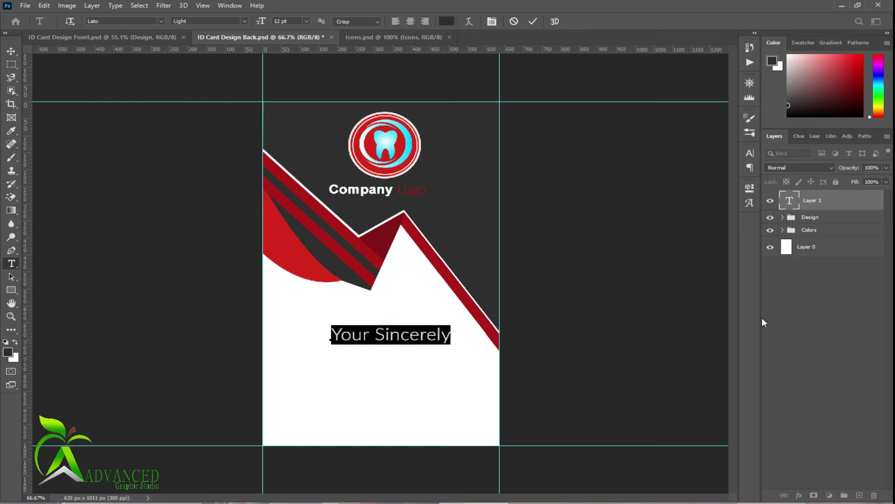
click(752, 153)
click(731, 169)
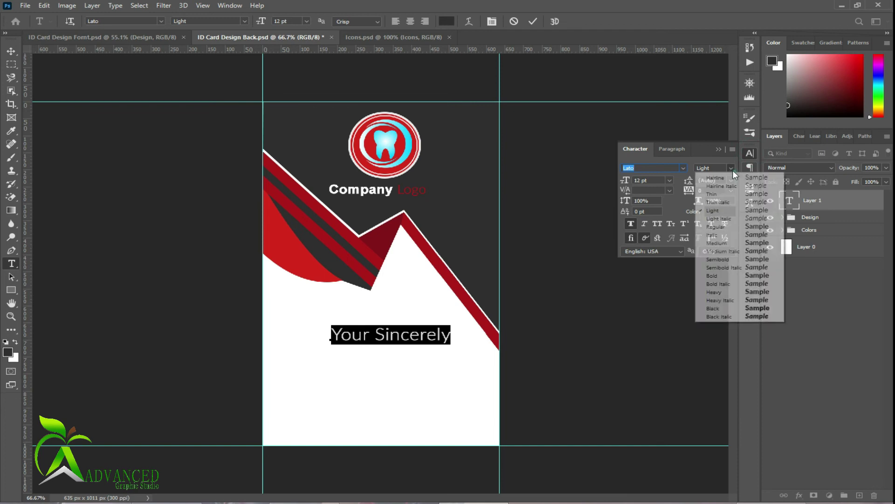
click(749, 227)
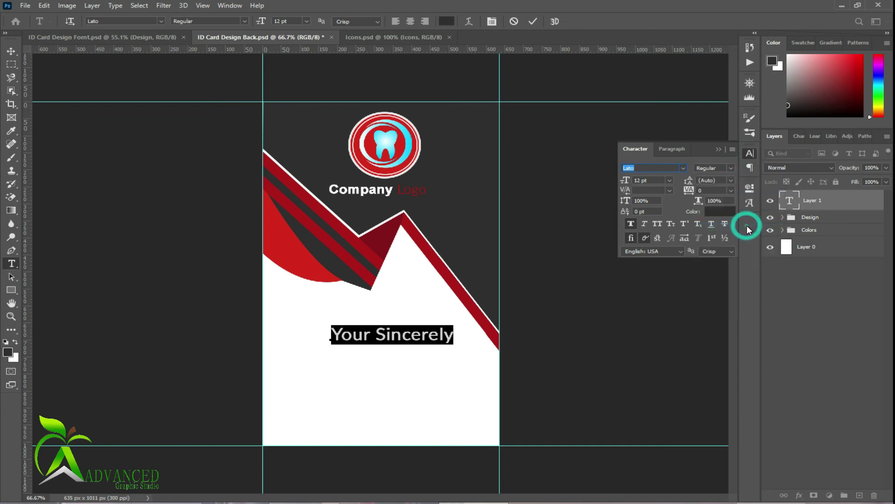
click(730, 168)
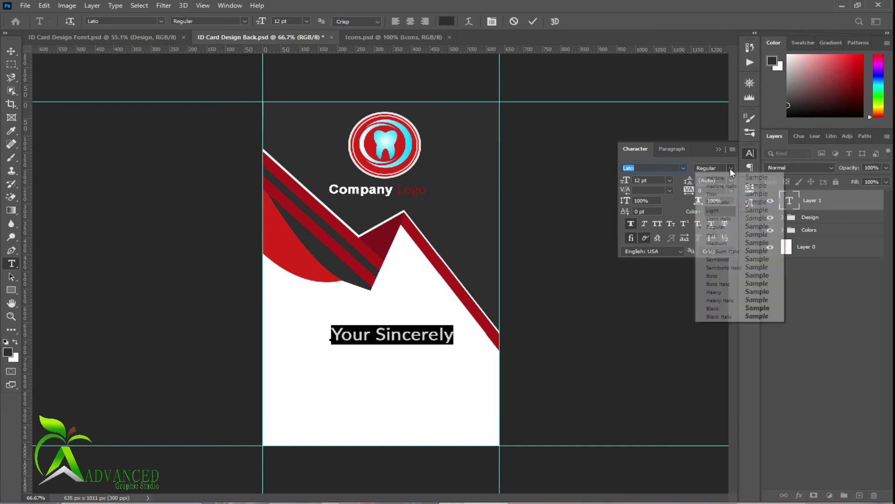
click(737, 244)
click(532, 22)
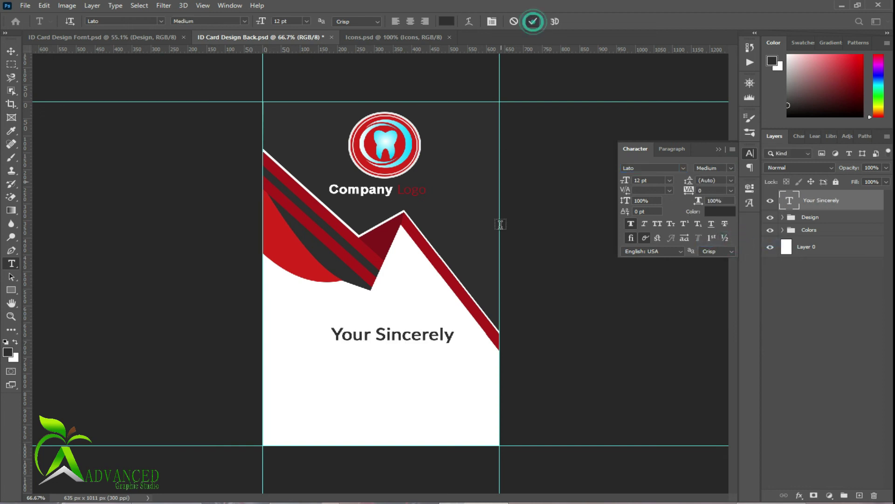
- Scale Your Sincerely to about 58% and nudge it slightly into place
key(ctrl+t)
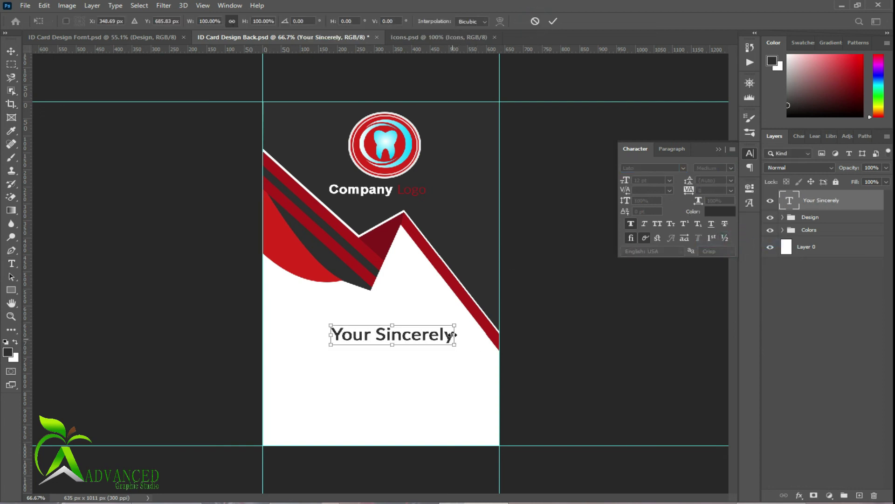
mouse_move(452, 334)
mouse_down()
mouse_move(429, 333)
mouse_move(425, 324)
mouse_up()
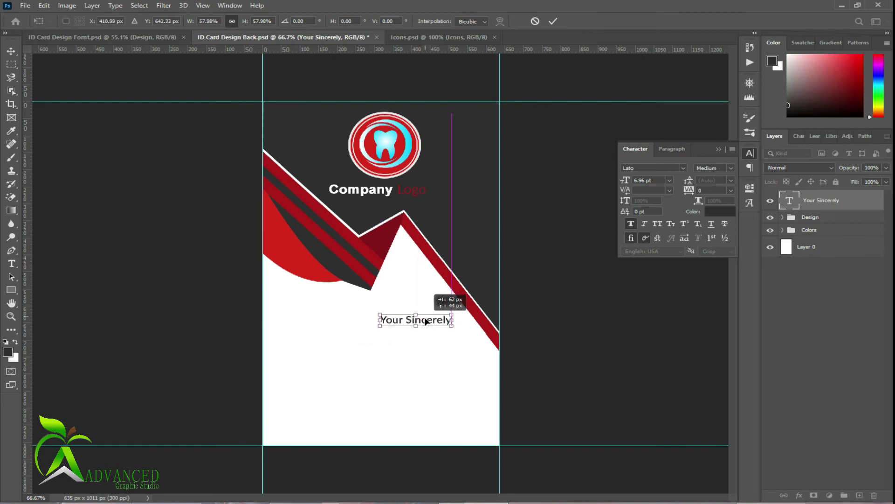
drag(426, 319, 421, 321)
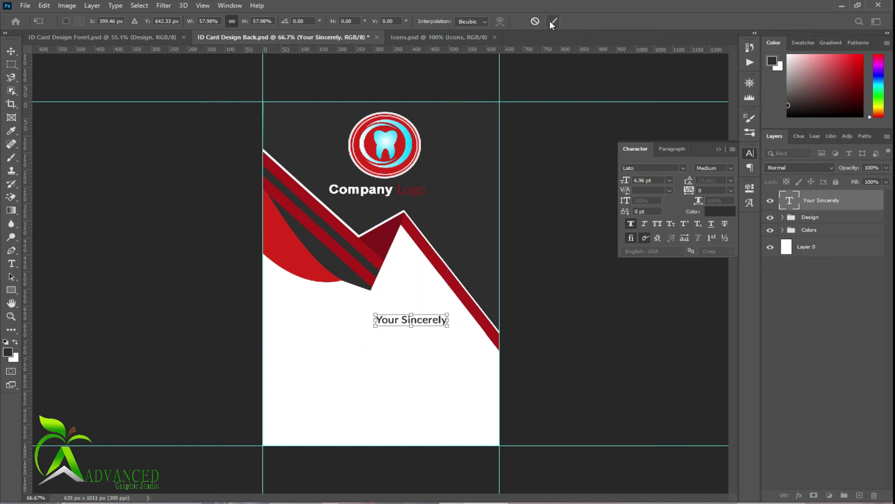
click(551, 22)
- Draw a thin 203 × 5 px dark red bar just above Your Sincerely
click(15, 290)
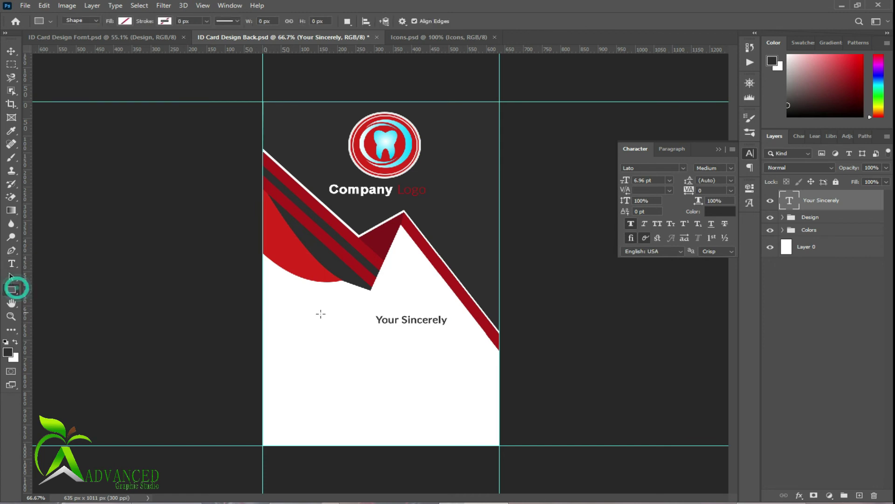
drag(374, 312, 449, 314)
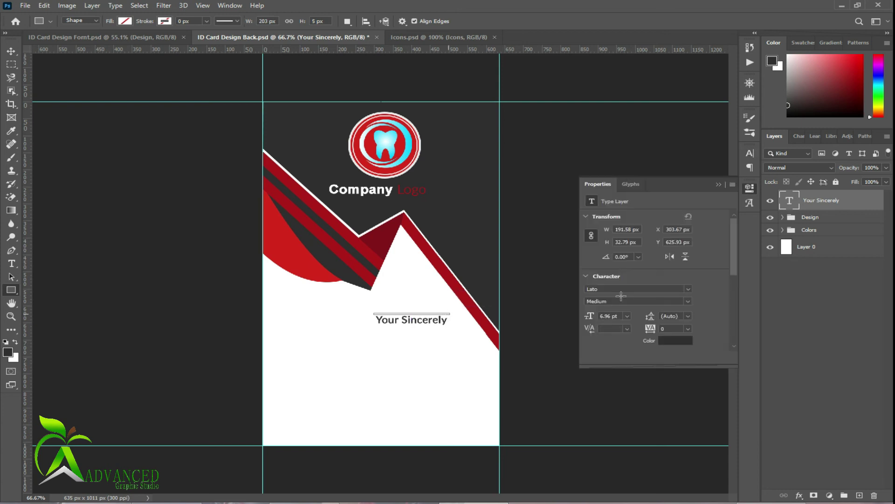
click(591, 248)
click(592, 303)
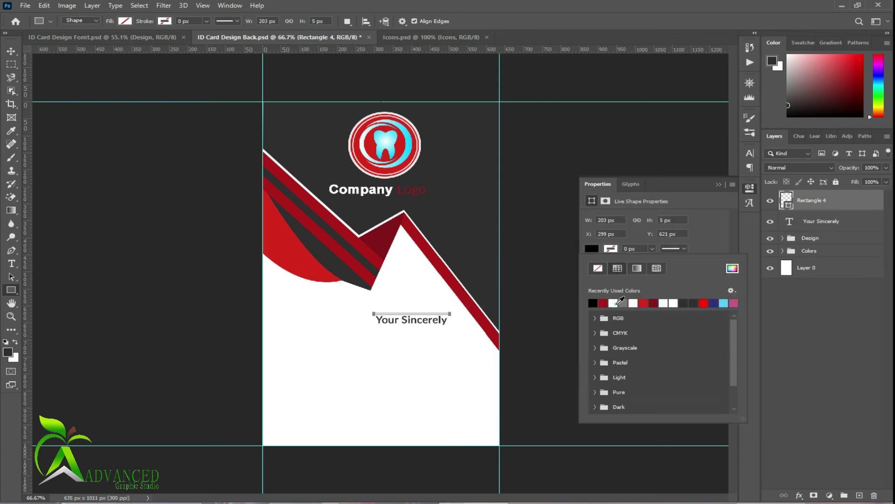
click(603, 303)
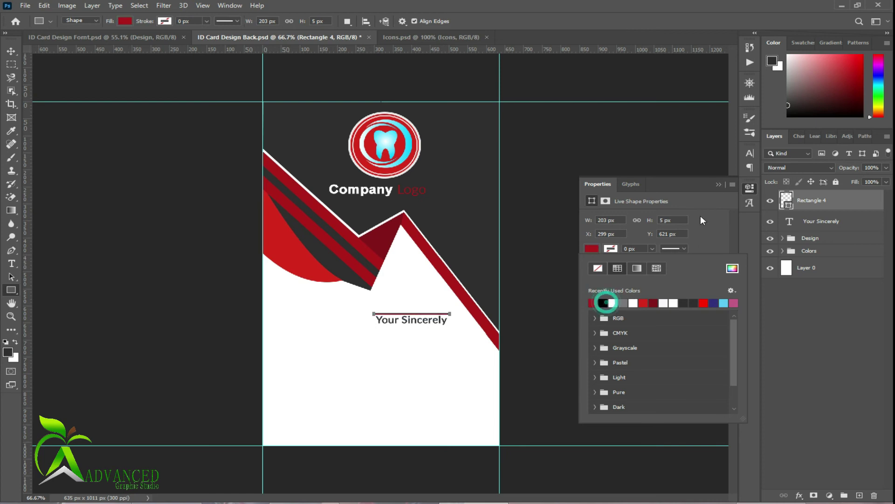
click(717, 183)
click(804, 333)
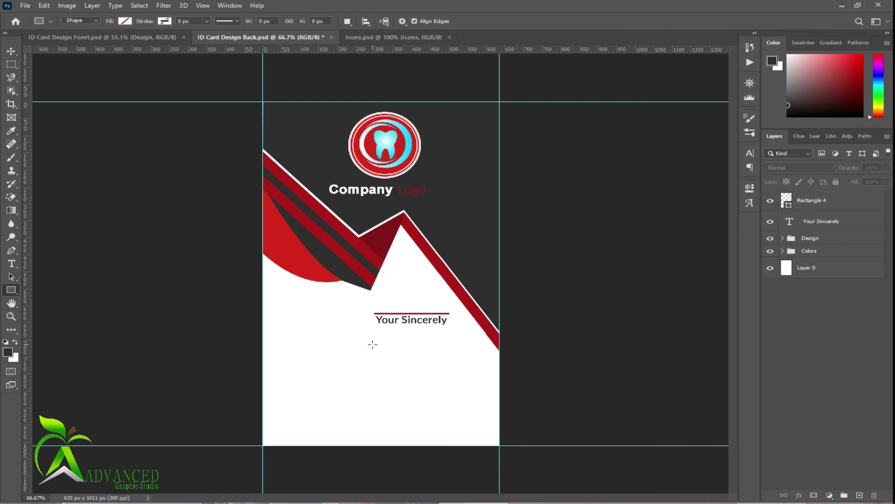
- Save the card back and select the cardholder's name in the Notepad information notes
key(v)
key(ctrl+s)
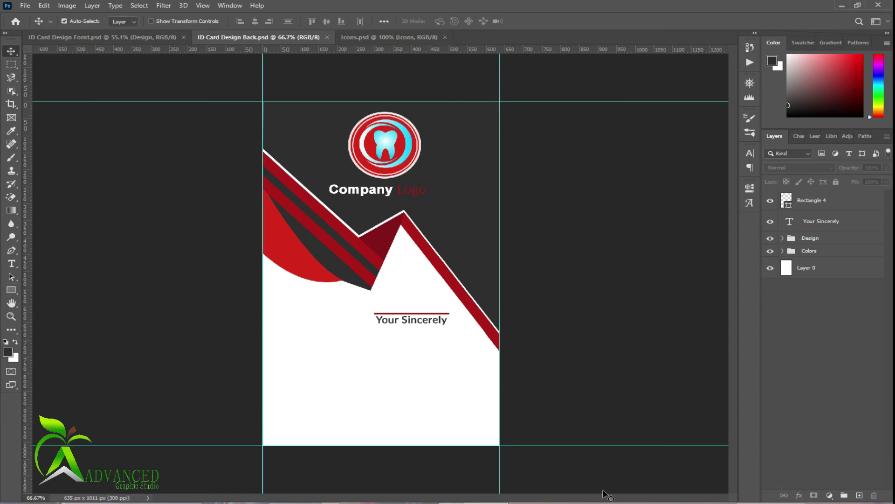
click(697, 502)
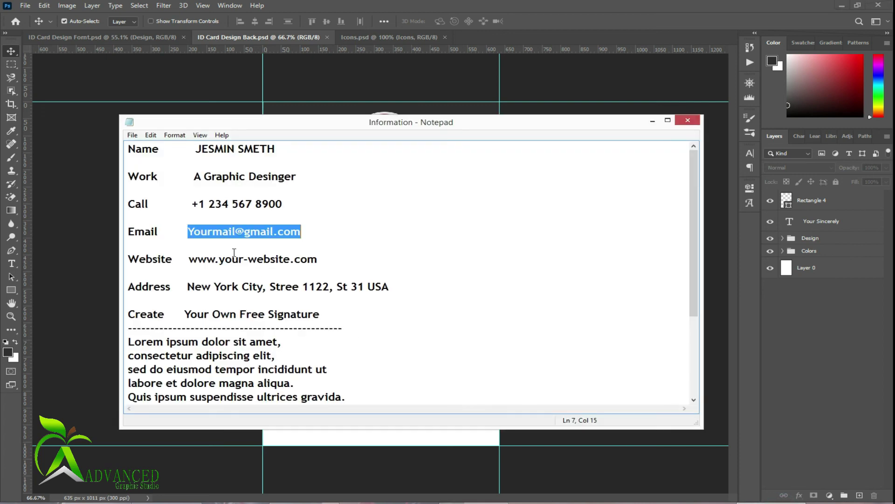
drag(197, 150, 282, 150)
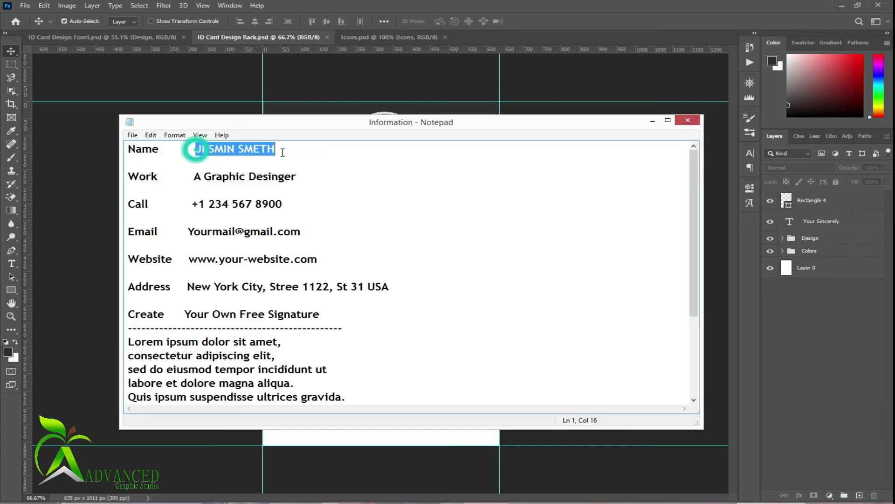
click(433, 6)
- Paste the cardholder's name above the signature line and set it in Aurona
click(11, 264)
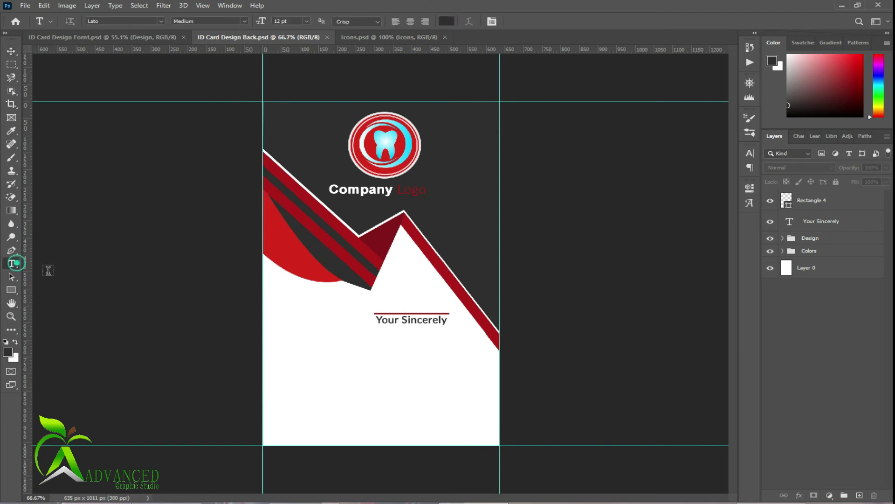
click(376, 307)
key(ctrl+v)
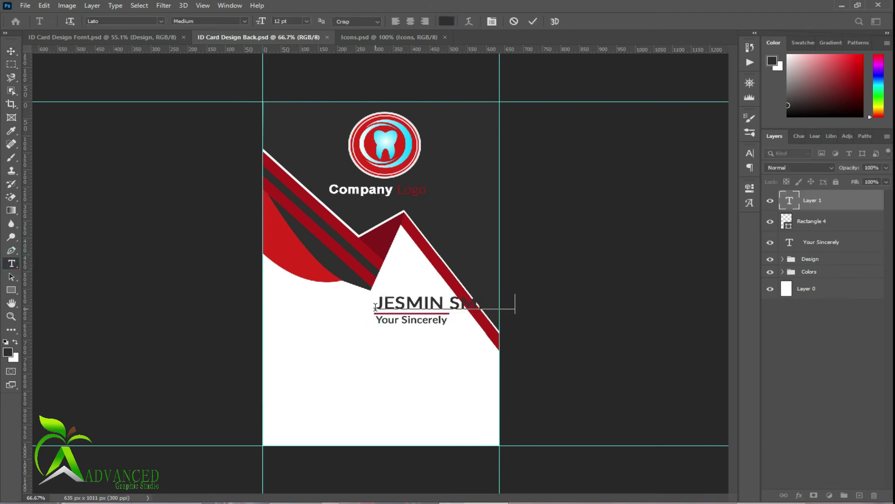
key(ctrl+a)
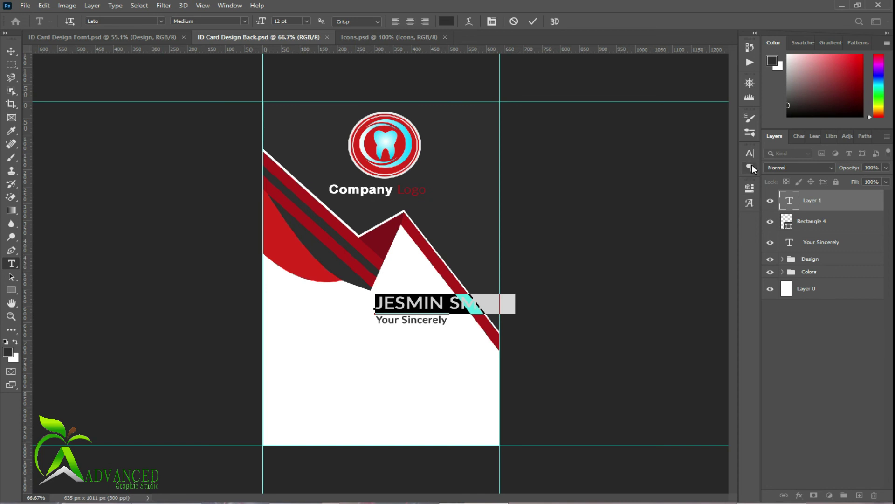
click(750, 153)
click(683, 168)
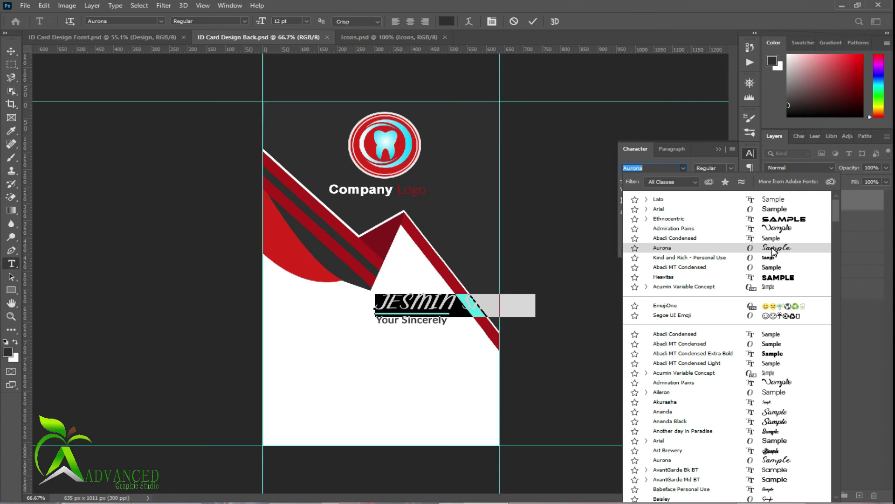
click(775, 247)
click(533, 21)
- Scale the Aurona name down to fit above the signature bar
key(ctrl+t)
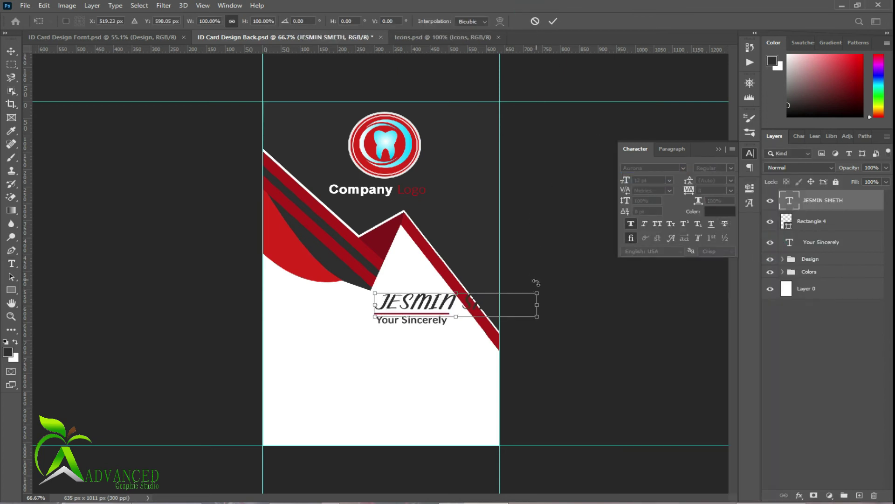
drag(538, 306, 449, 303)
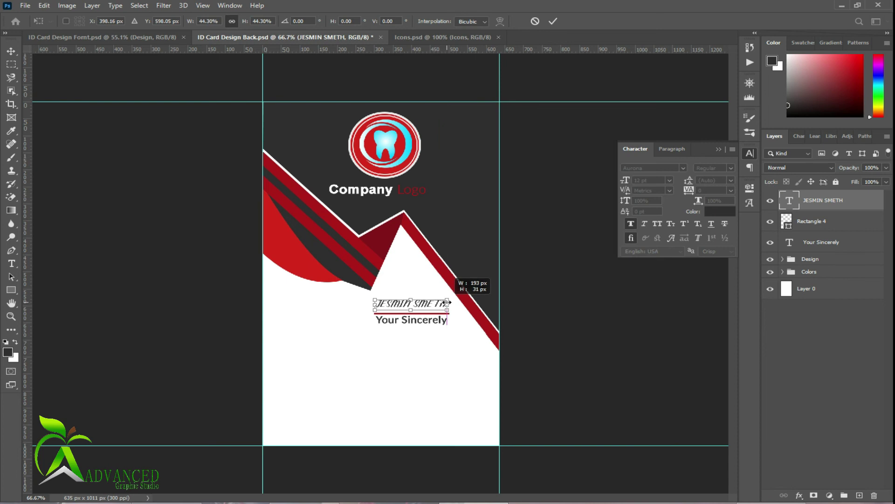
click(554, 21)
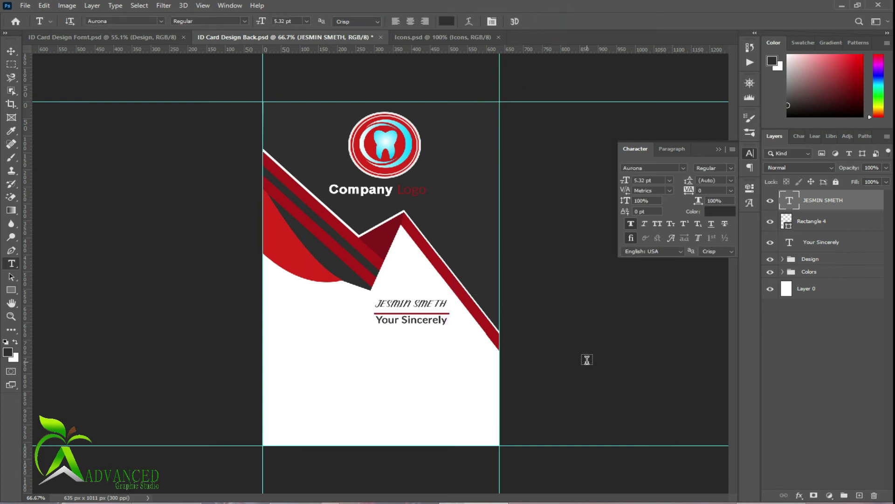
click(11, 51)
key(ctrl+t)
- Shrink the pasted QR code to a small square in the card's lower-left area
drag(498, 380, 400, 282)
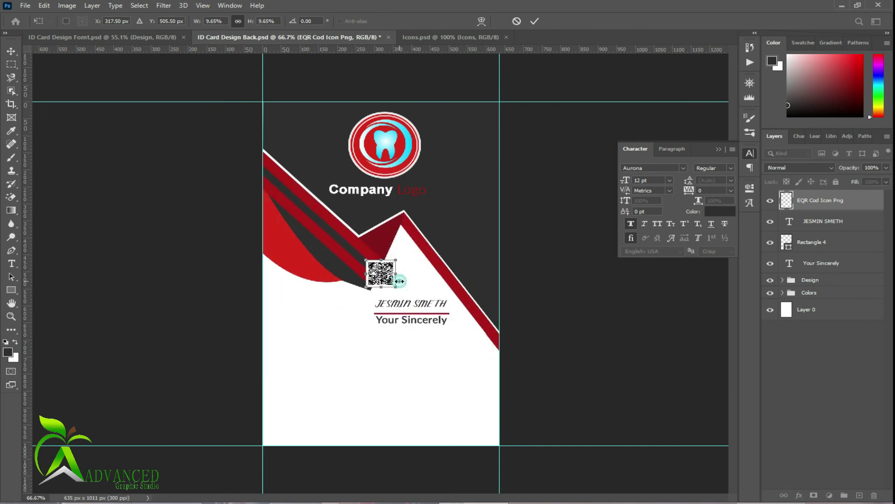
mouse_move(385, 276)
mouse_down()
mouse_move(299, 316)
mouse_move(327, 285)
mouse_move(316, 306)
mouse_up()
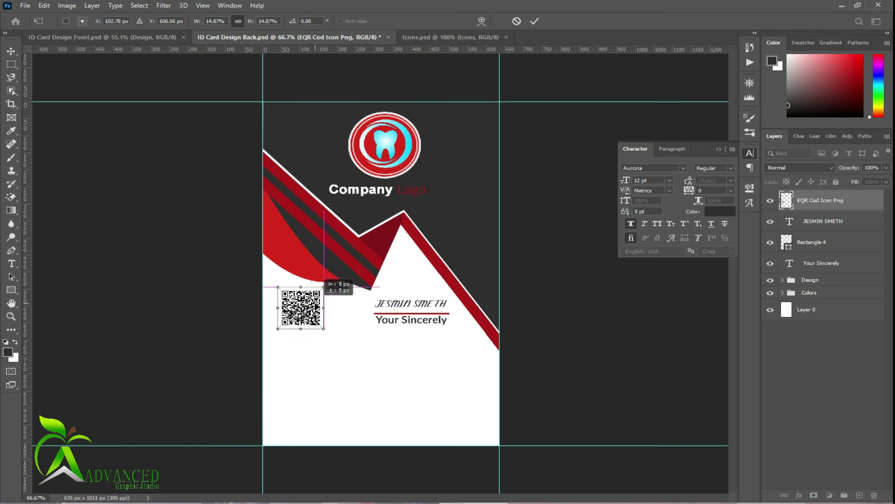
click(534, 21)
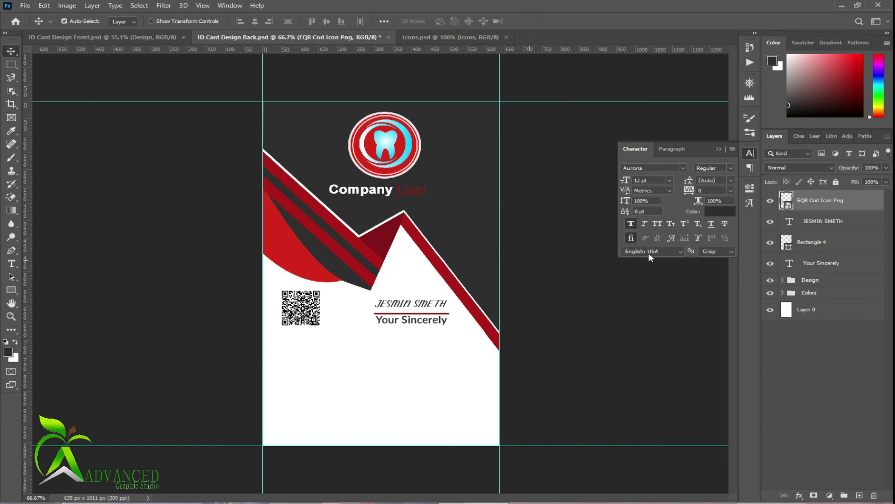
- Frame the QR code with a 3 px red stroke sampled from the card
right_click(810, 204)
click(700, 72)
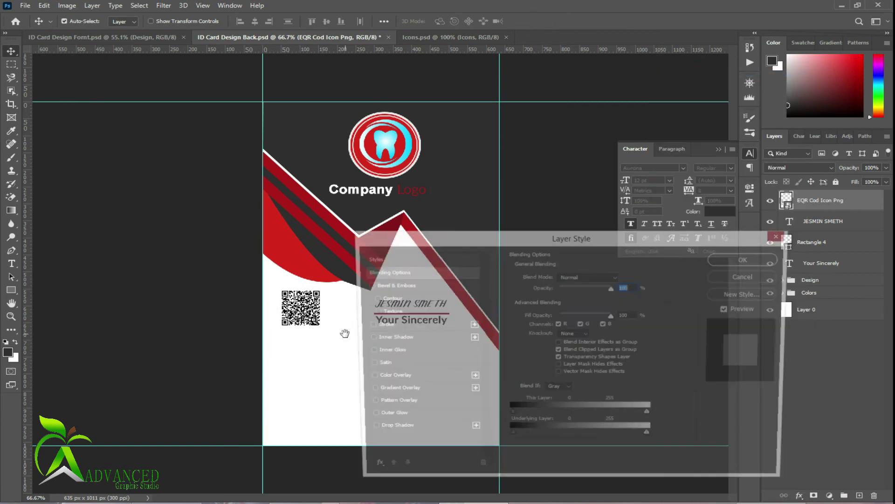
click(365, 326)
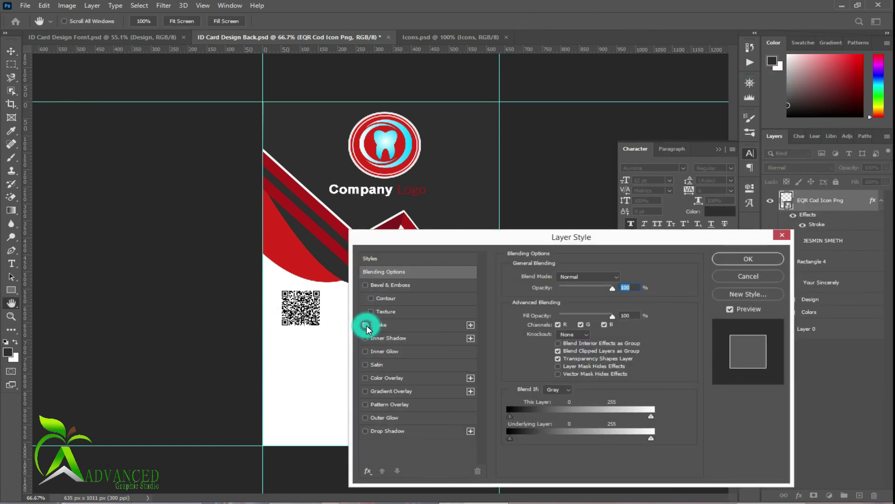
click(433, 325)
click(535, 350)
click(298, 263)
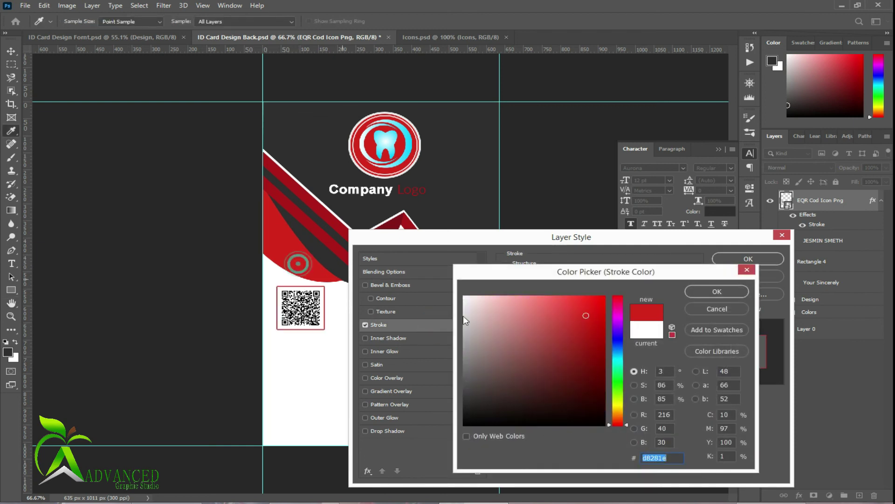
click(717, 292)
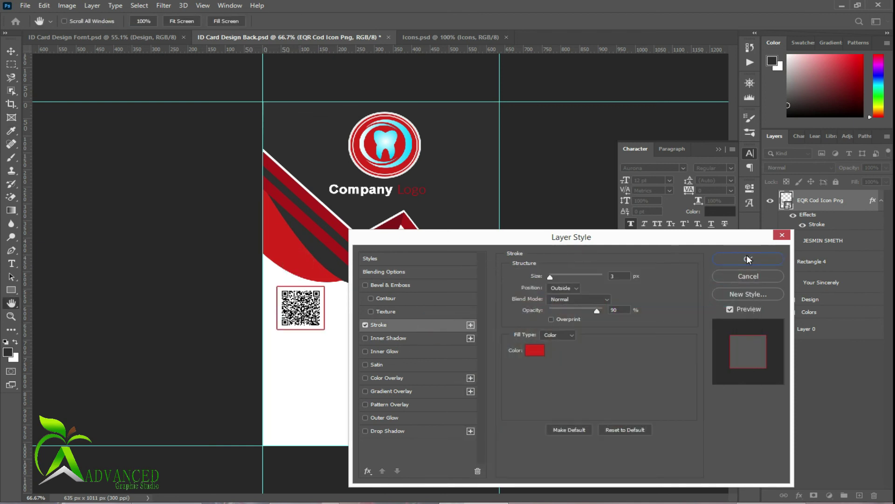
click(748, 260)
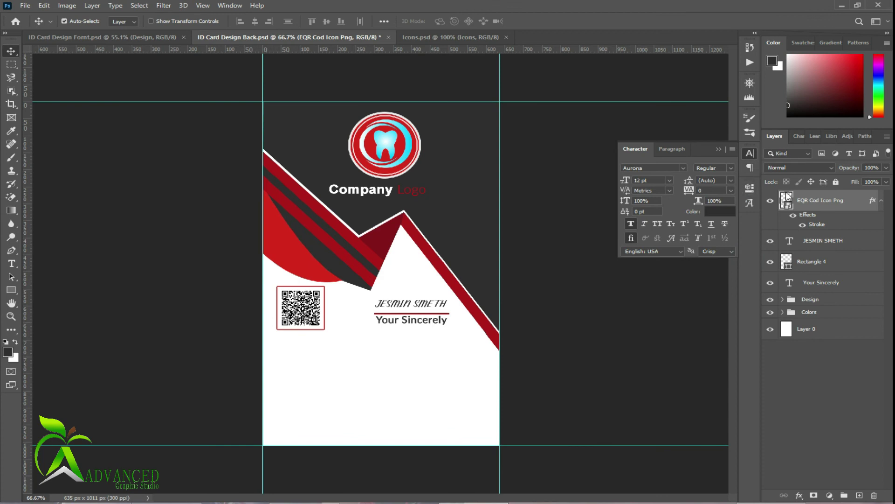
click(881, 200)
- Group the QR code, name, bar and Your Sincerely layers into Group 1 and save
click(811, 378)
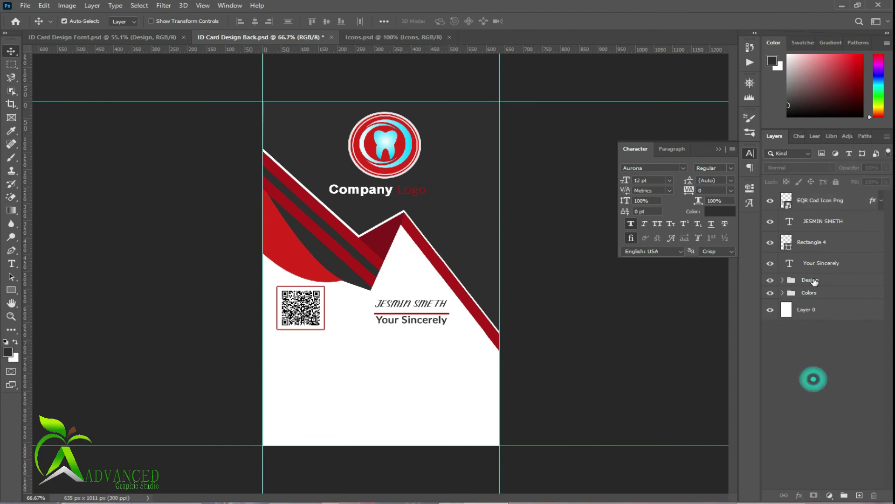
click(821, 263)
shift+click(820, 210)
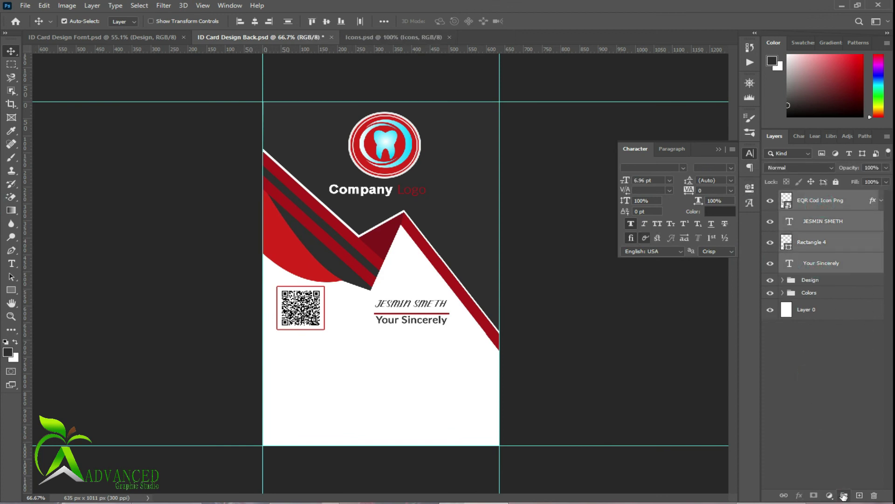
key(ctrl+g)
click(822, 381)
key(ctrl+s)
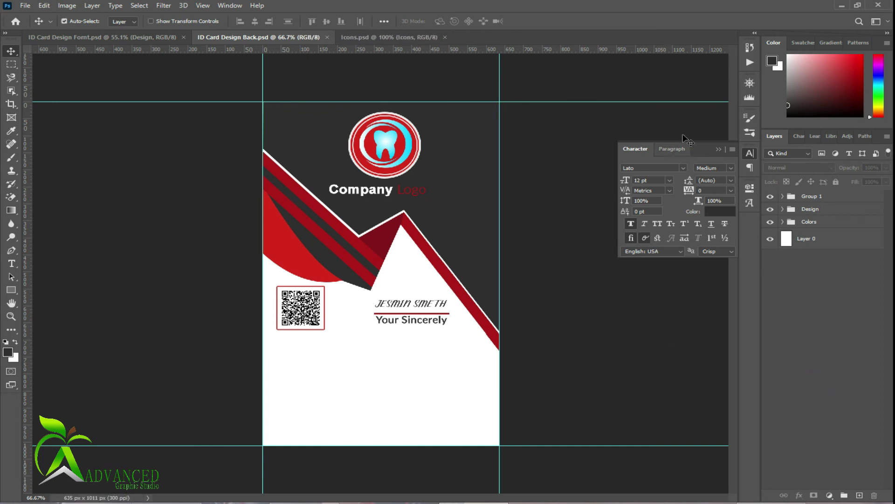
- Add a 'Lorem Ipsum' heading below the QR code and shrink it to about 40%
click(717, 145)
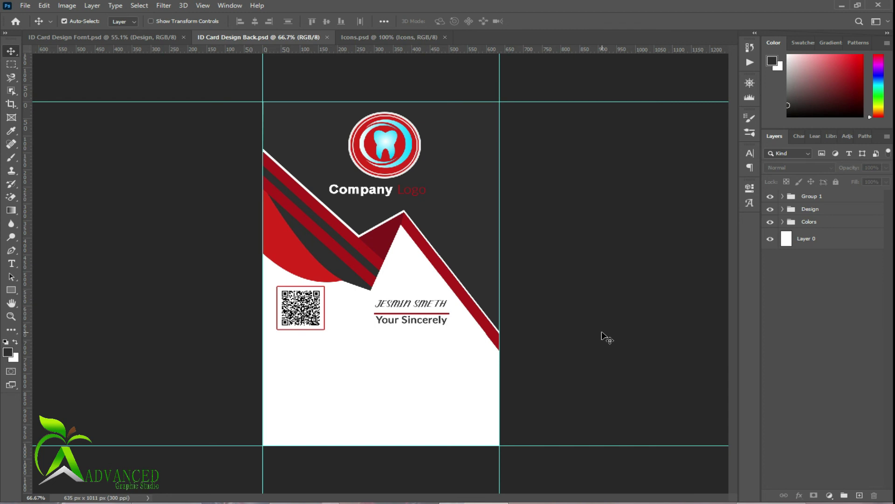
click(12, 264)
click(285, 347)
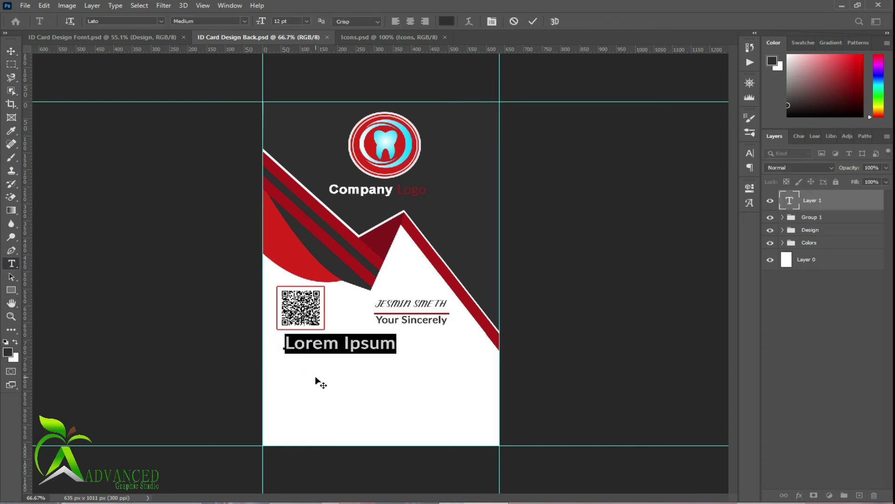
click(532, 21)
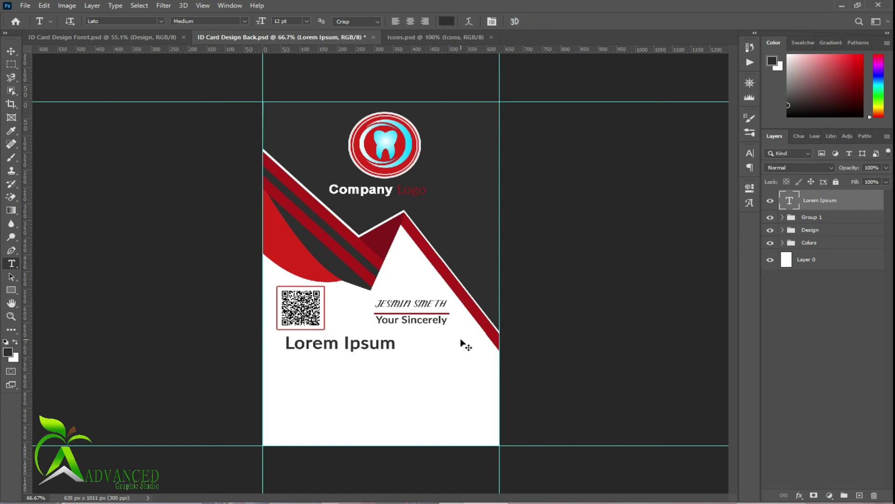
key(ctrl+t)
drag(397, 350, 329, 347)
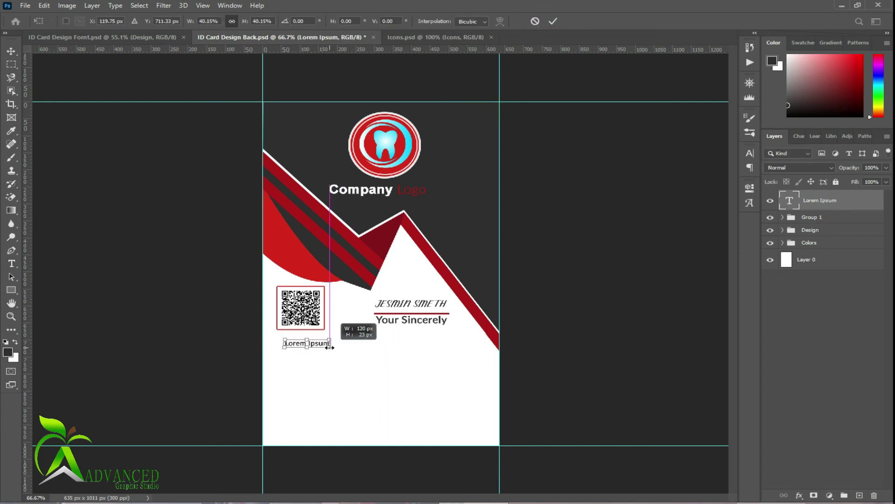
click(552, 22)
- Draw a paragraph text box under the heading and set its font size to 6 pt
key(t)
drag(285, 350, 466, 370)
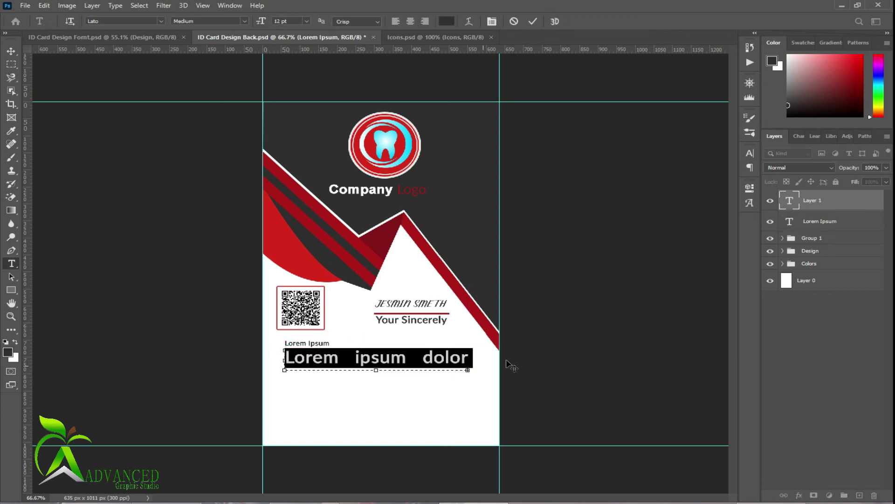
click(750, 154)
mouse_move(626, 181)
mouse_down()
mouse_move(614, 185)
mouse_move(633, 184)
mouse_up()
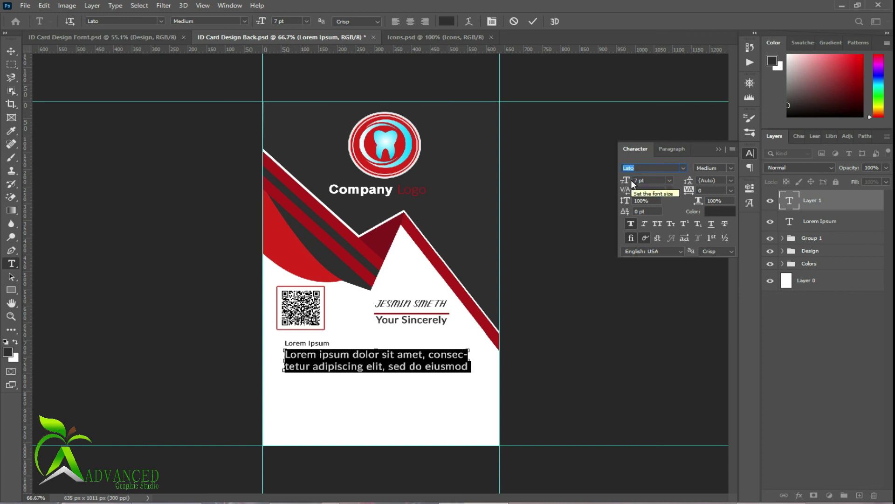
click(669, 180)
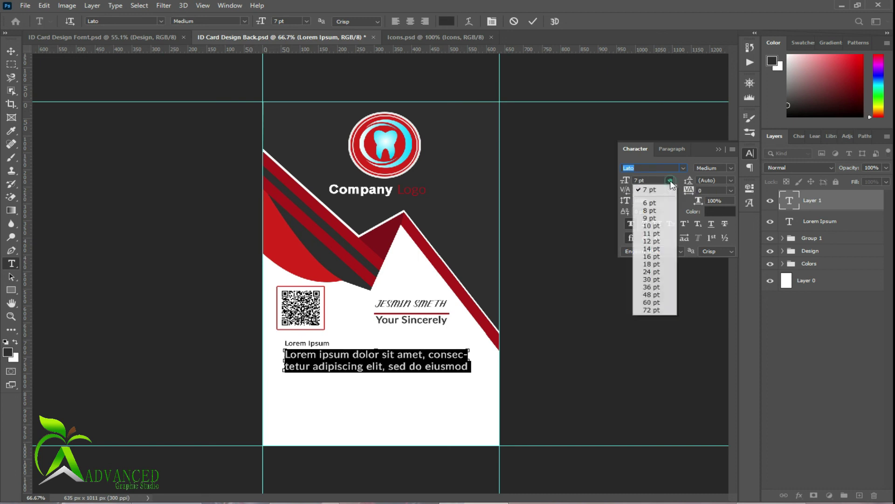
click(655, 210)
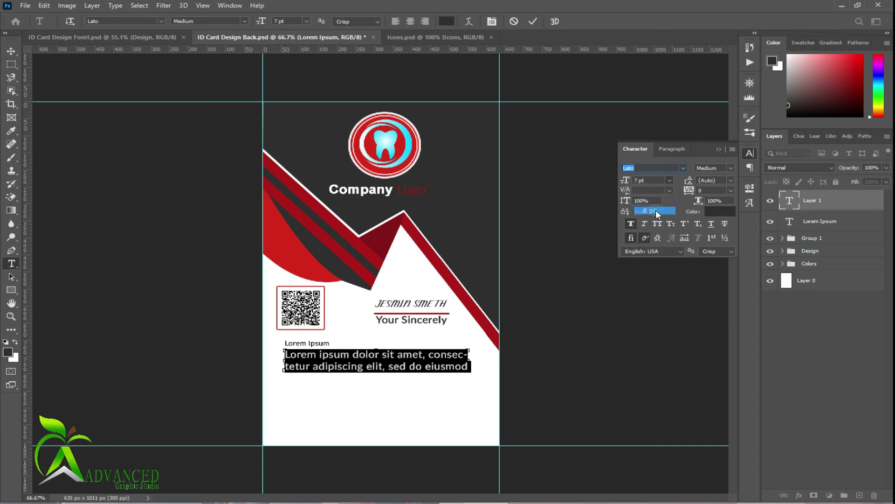
click(669, 181)
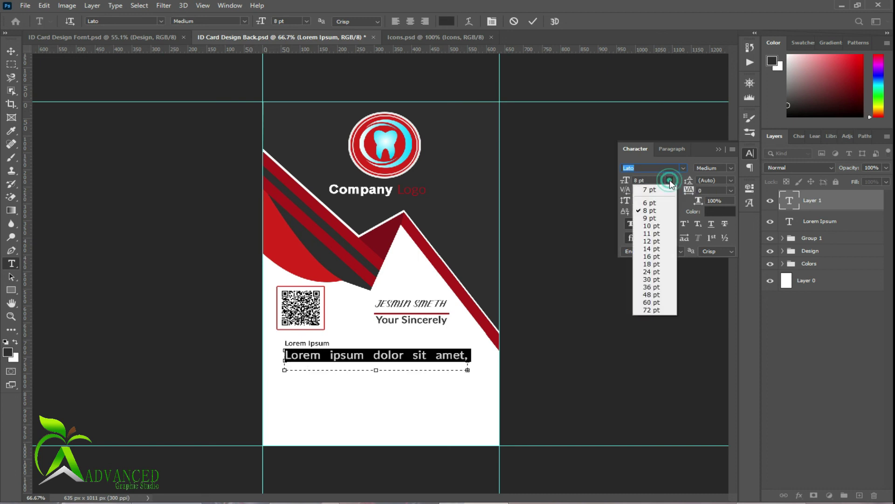
click(650, 203)
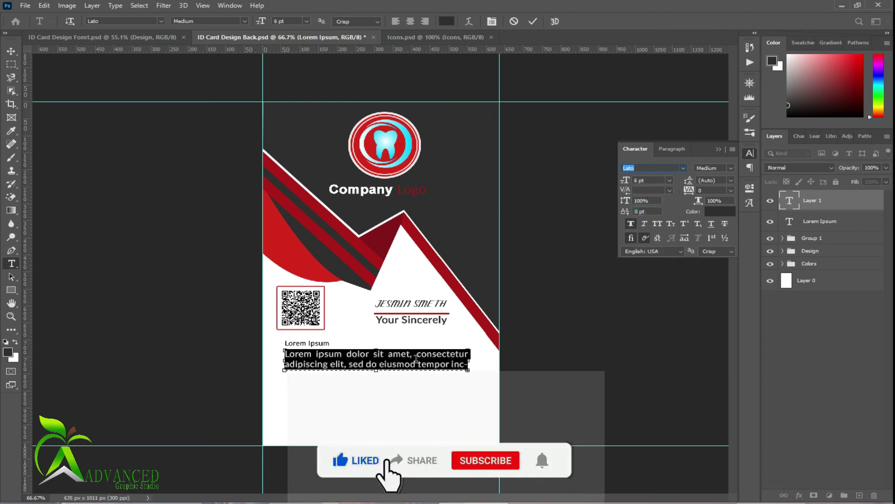
- Delete the paragraph text from 'incididunt' onward and fit the box to two lines
click(408, 362)
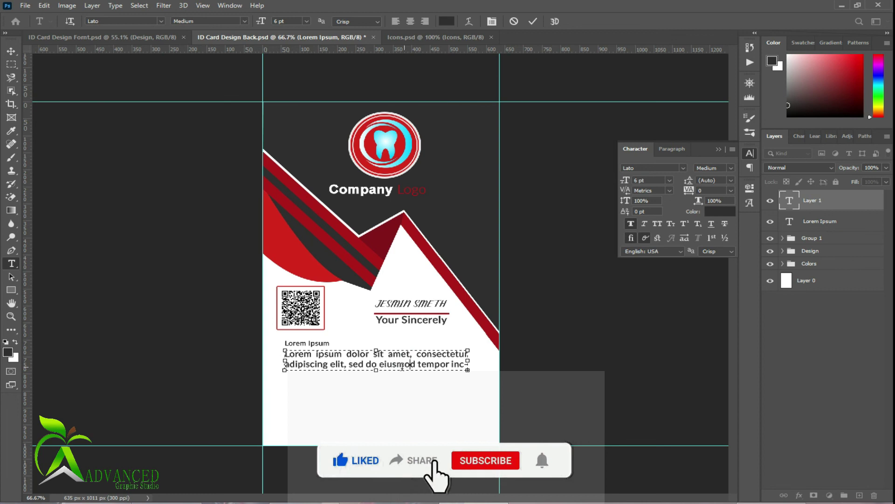
drag(468, 370, 485, 405)
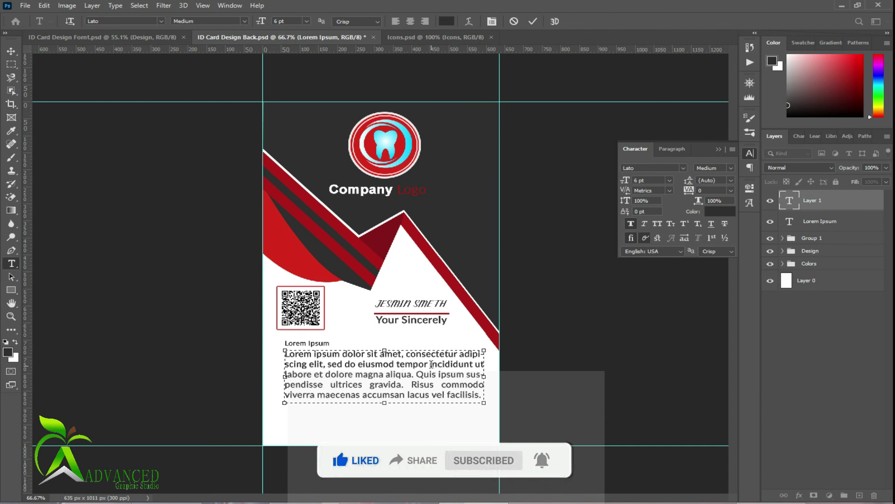
drag(429, 363, 538, 427)
key(BackSpace)
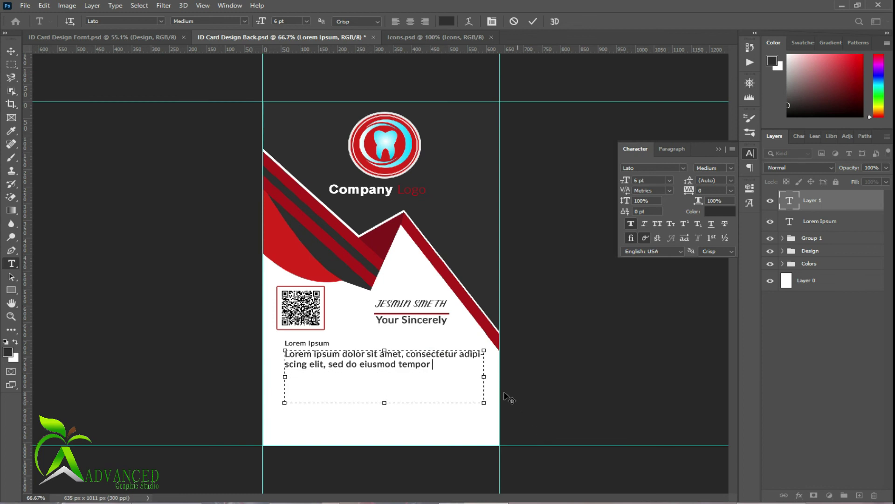
drag(383, 402, 384, 371)
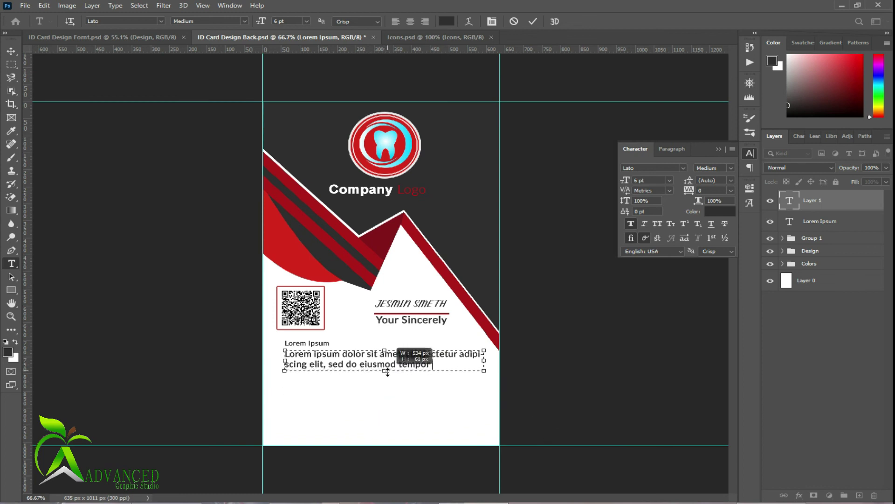
click(533, 22)
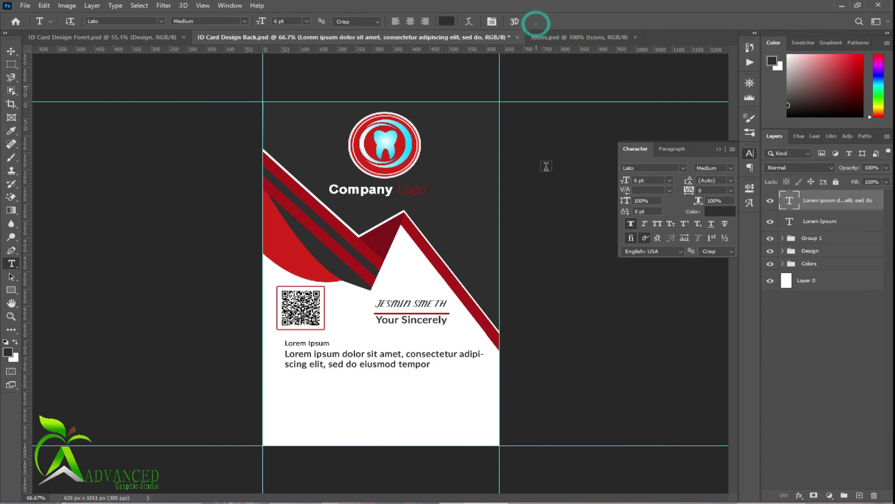
- Narrow the paragraph to about 479 px wide and enlarge the Lorem Ipsum heading
key(ctrl+t)
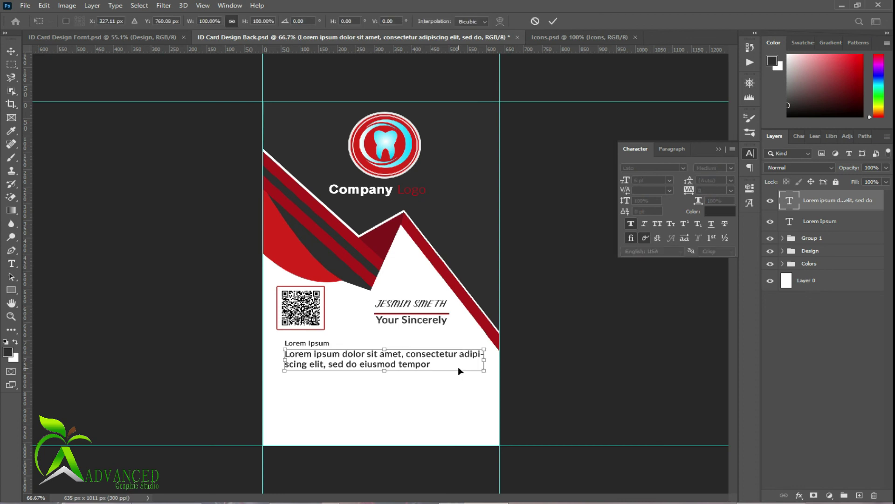
drag(486, 359, 463, 358)
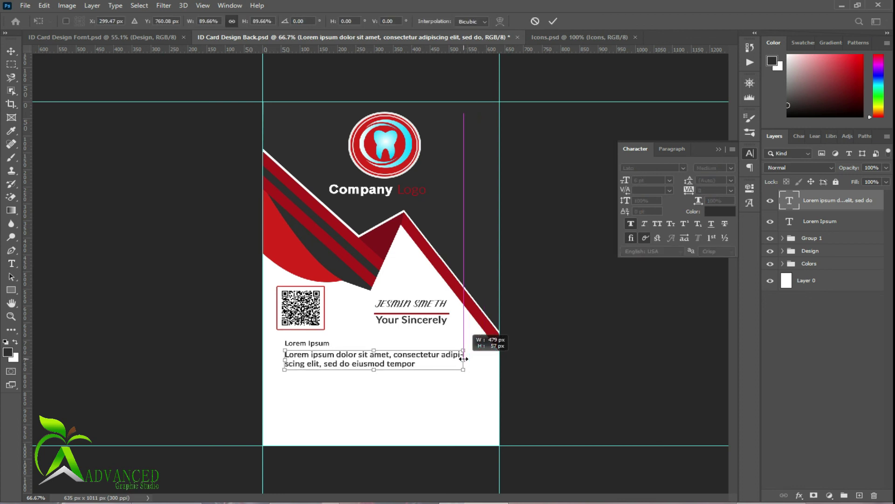
click(552, 20)
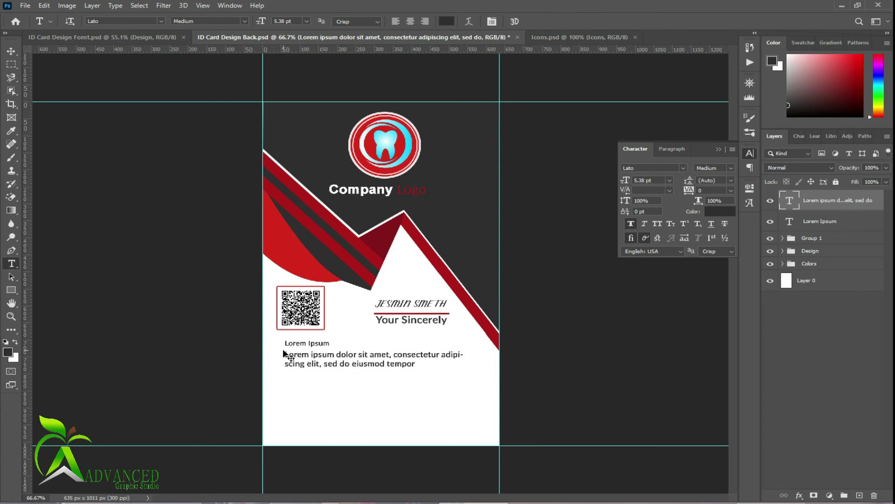
click(816, 220)
key(ctrl+t)
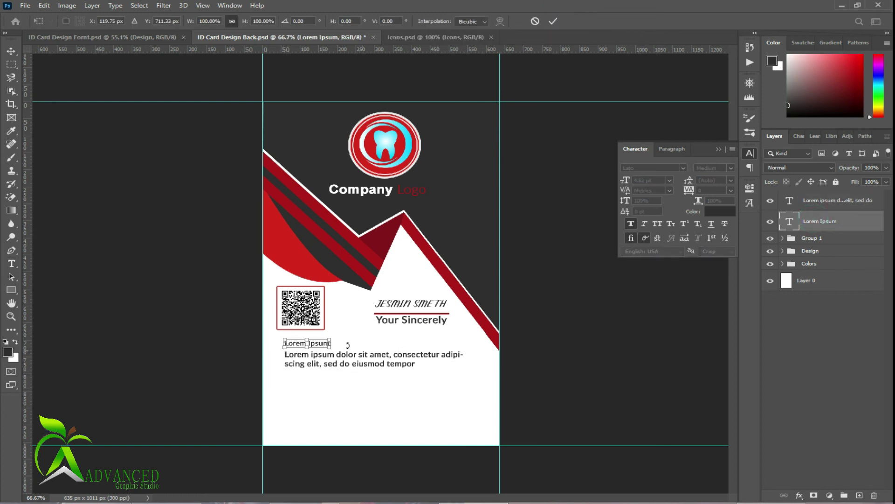
drag(332, 343, 345, 343)
click(552, 21)
- Draw a 5-sided polygon left of the Lorem Ipsum heading
scroll(234, 354, up, 1)
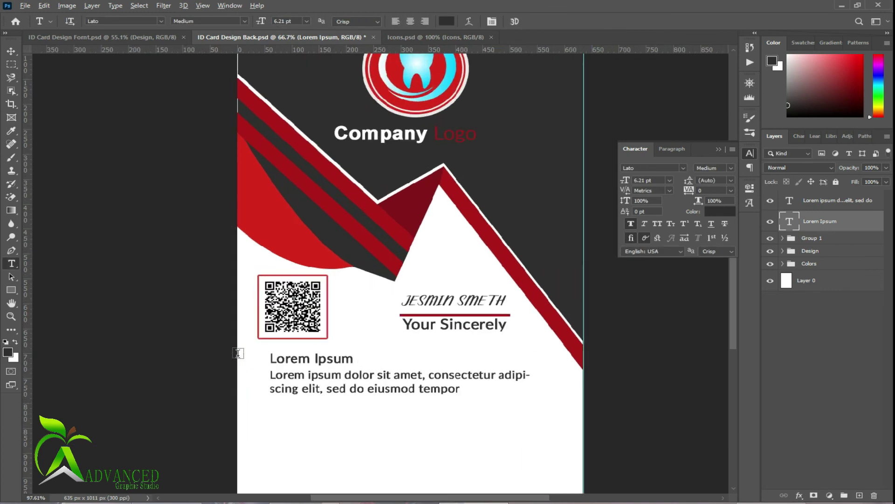
scroll(238, 353, up, 1)
click(13, 287)
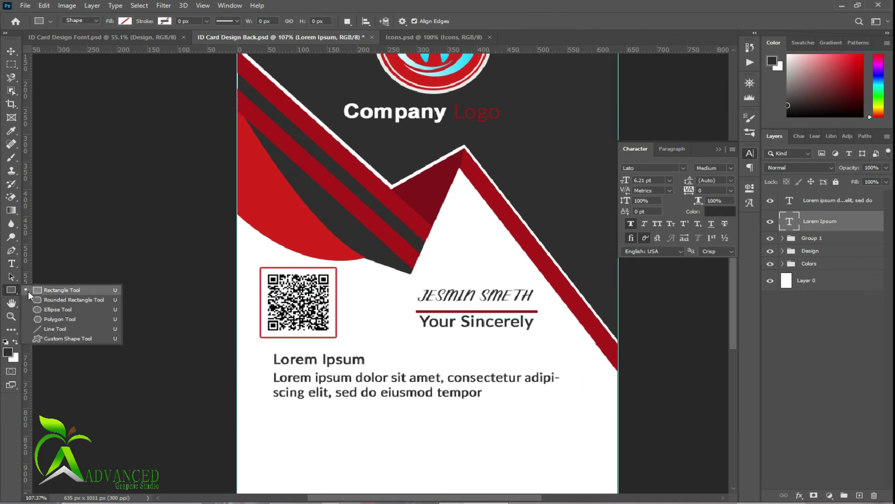
click(48, 319)
drag(256, 355, 260, 361)
key(ctrl+z)
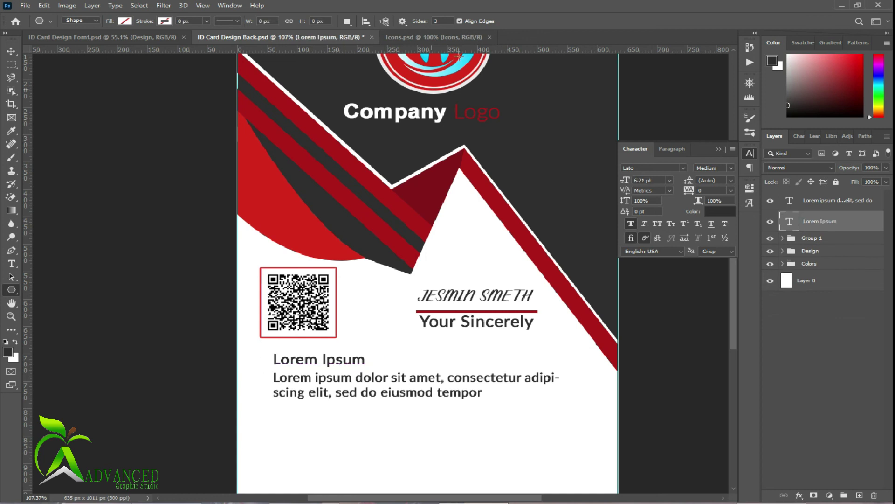
double_click(441, 21)
text(5)
drag(252, 356, 260, 363)
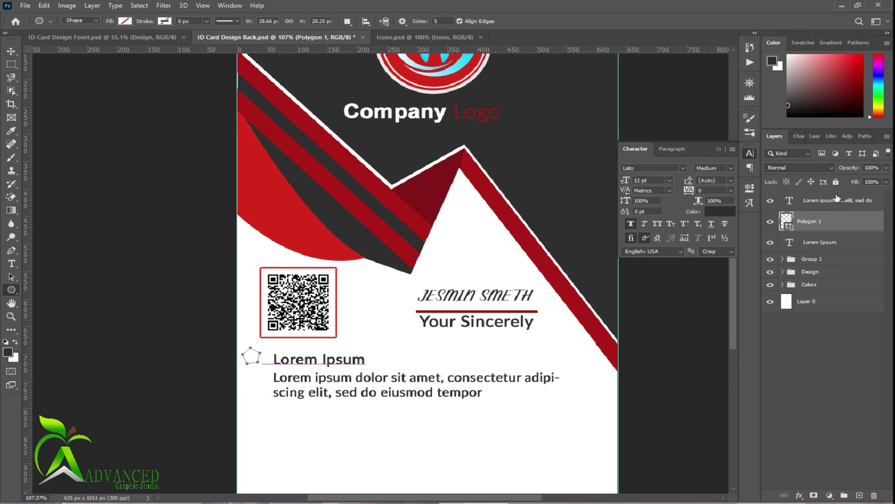
- Move the Polygon 1 layer to the top and fill the pentagon red
drag(807, 221, 792, 210)
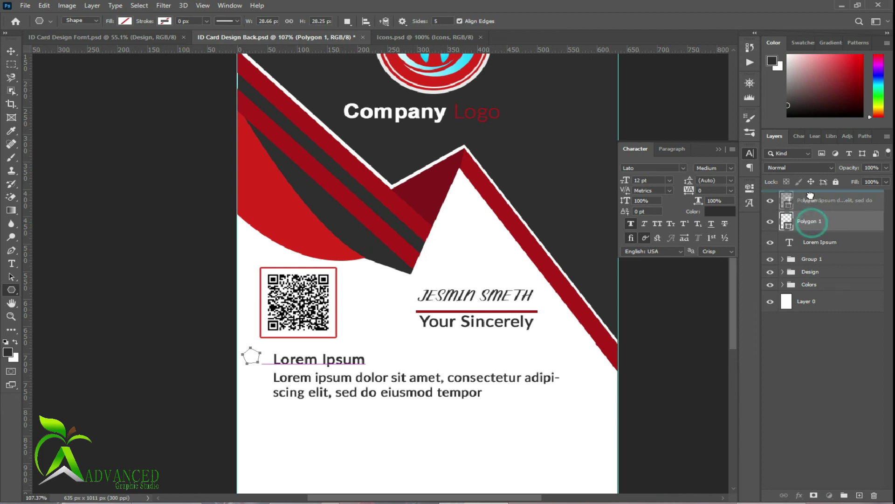
double_click(788, 206)
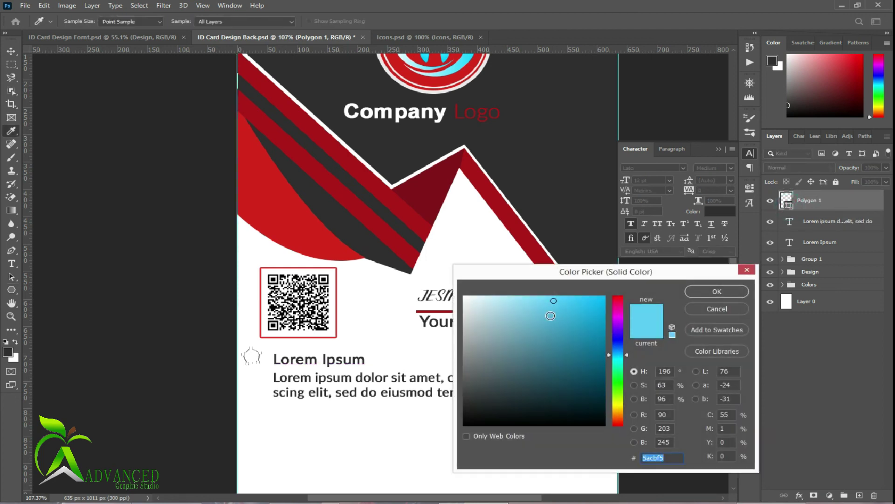
drag(553, 300, 442, 288)
click(710, 291)
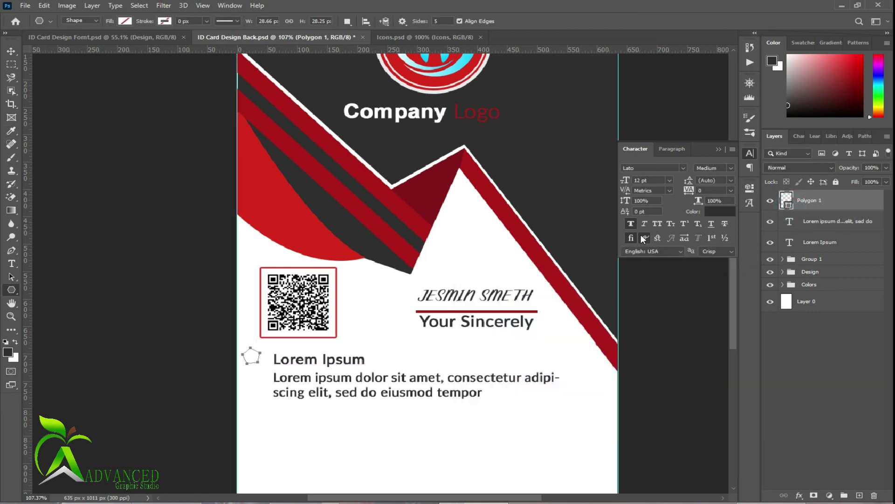
click(126, 22)
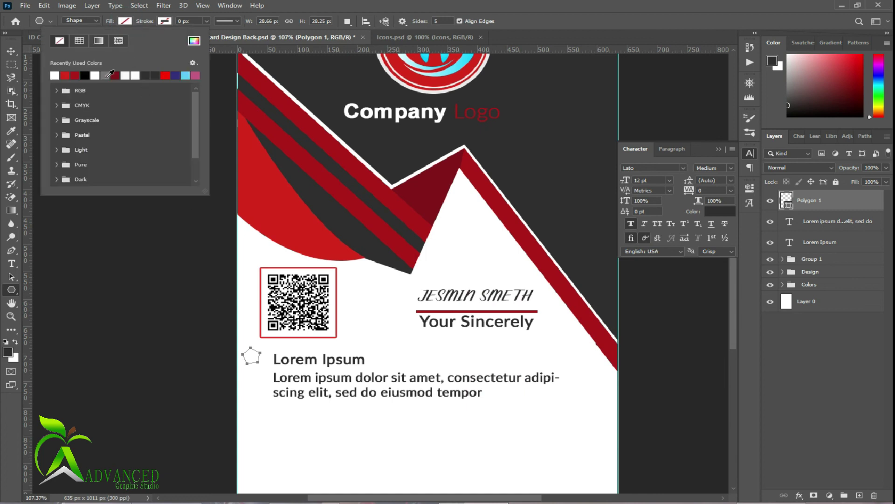
click(70, 75)
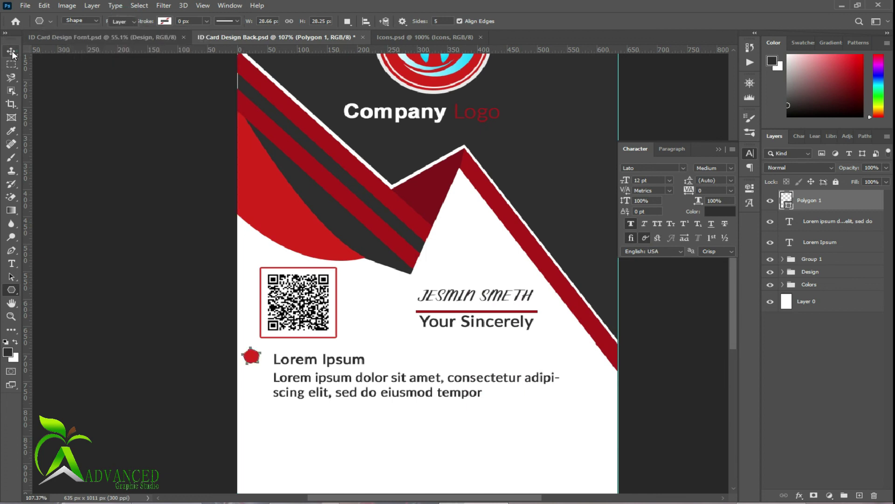
- Add a guide at the heading baseline and rotate the pentagon about 3 degrees
key(v)
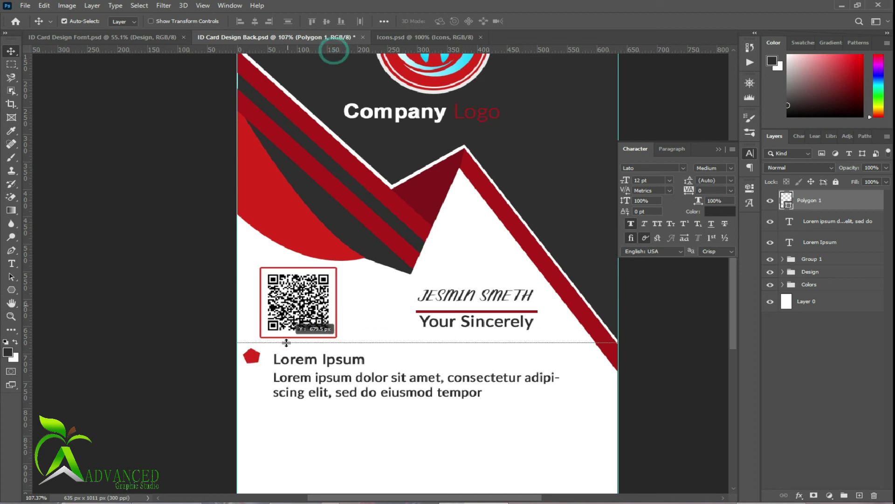
drag(334, 52, 296, 363)
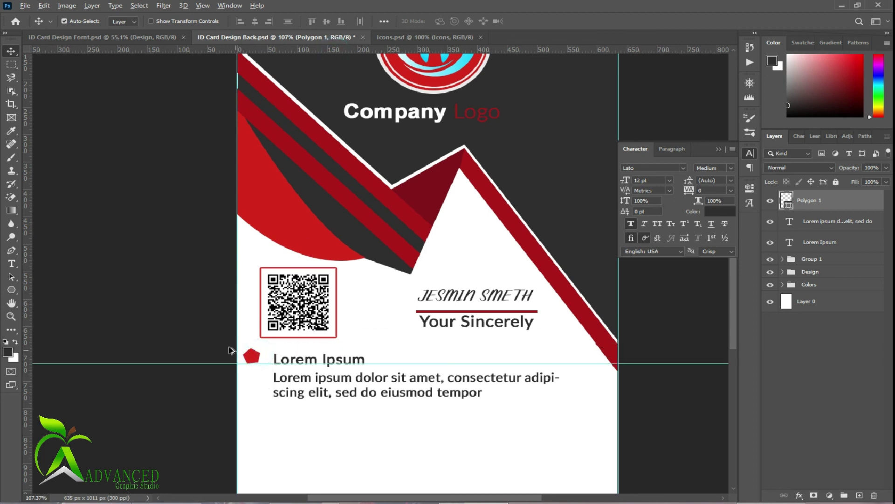
scroll(254, 356, up, 3)
scroll(280, 373, up, 2)
key(ctrl+t)
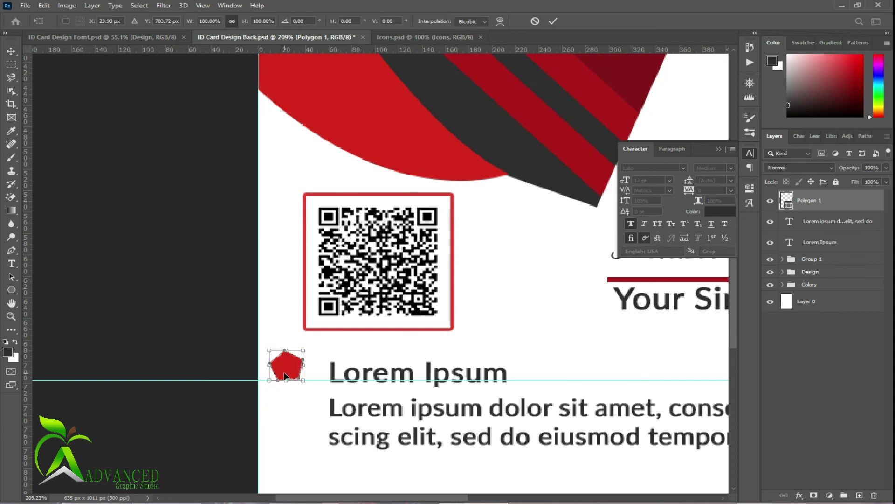
drag(314, 342, 315, 346)
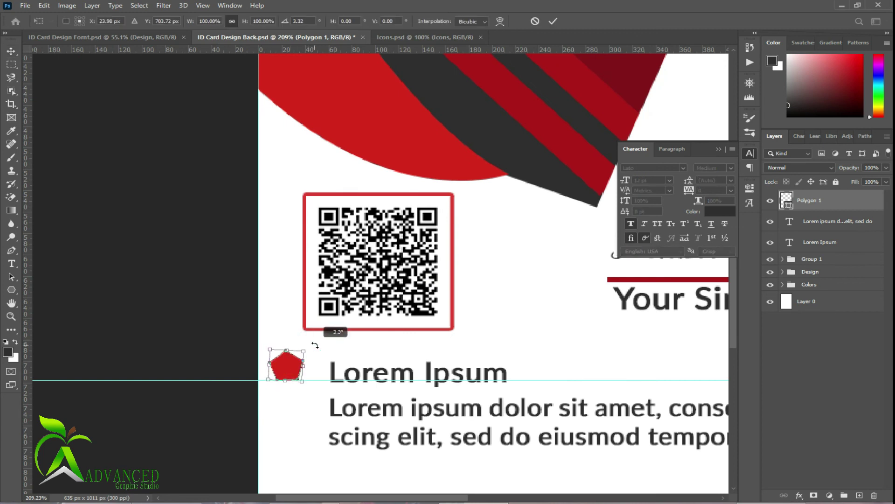
click(553, 22)
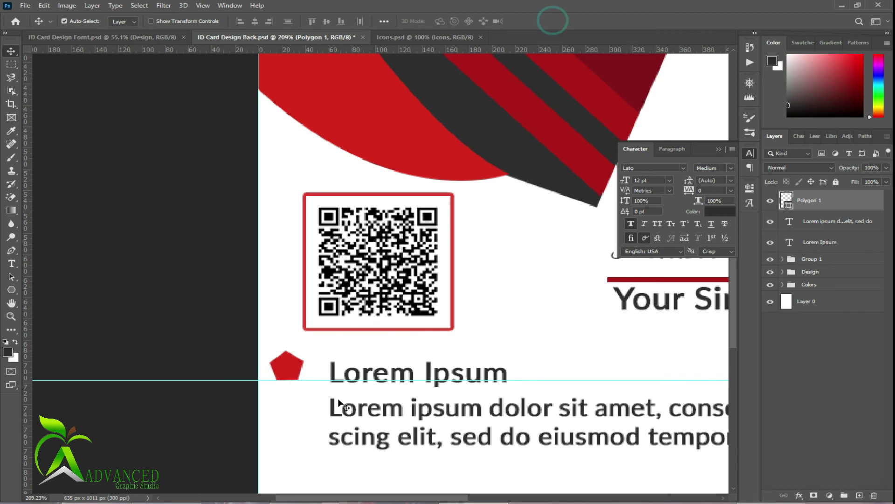
drag(290, 372, 300, 357)
key(ctrl+t)
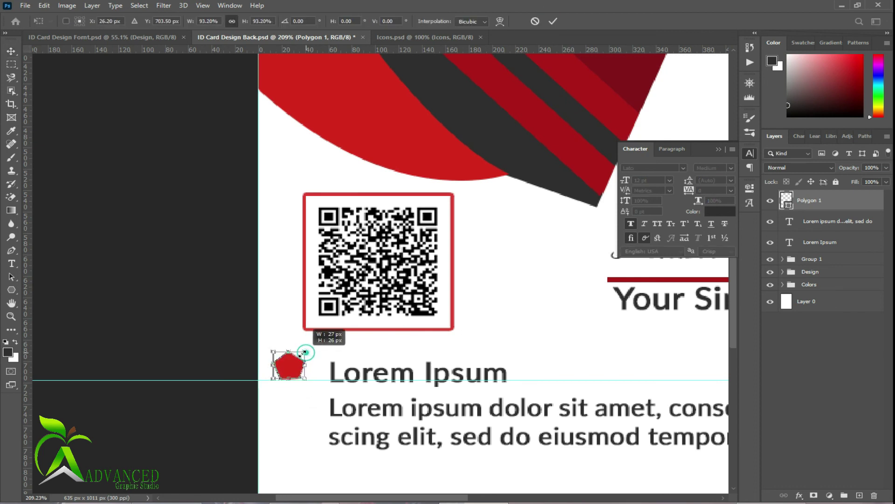
click(554, 20)
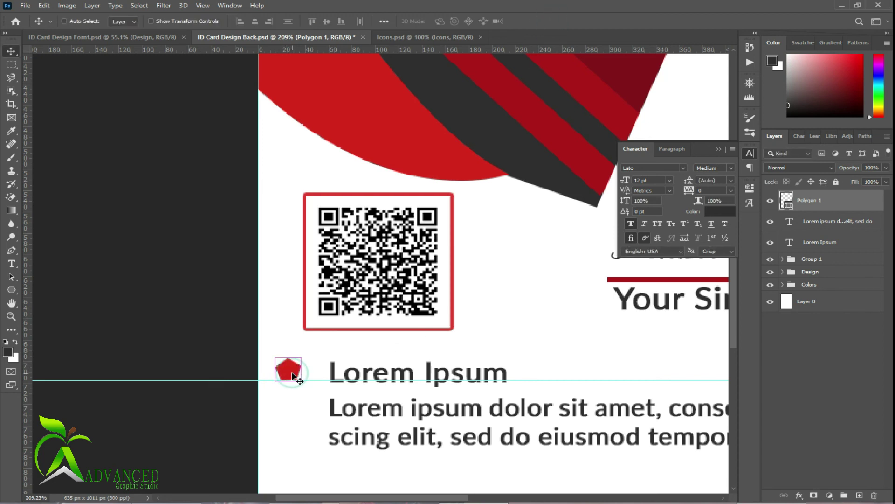
- Duplicate the red pentagon as a slightly larger Polygon 1 copy
key(ctrl+j)
key(ctrl+t)
mouse_move(302, 380)
mouse_down()
mouse_move(310, 383)
mouse_move(287, 366)
mouse_up()
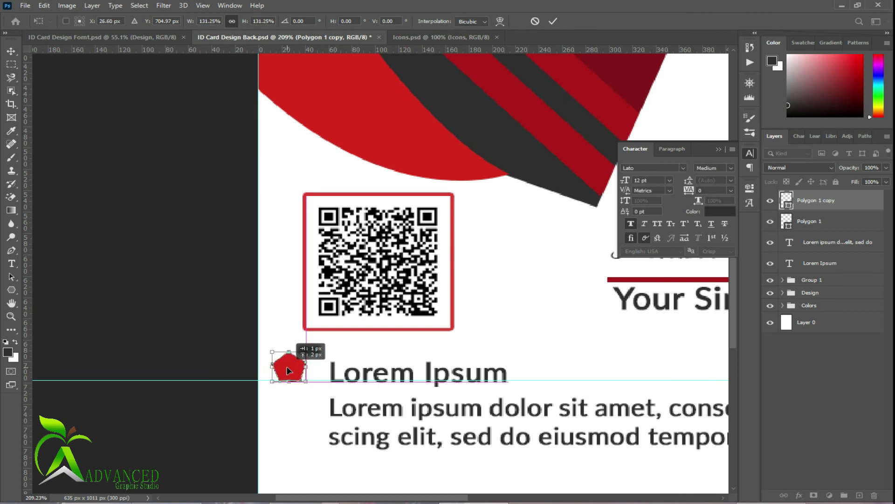
key(Return)
click(809, 221)
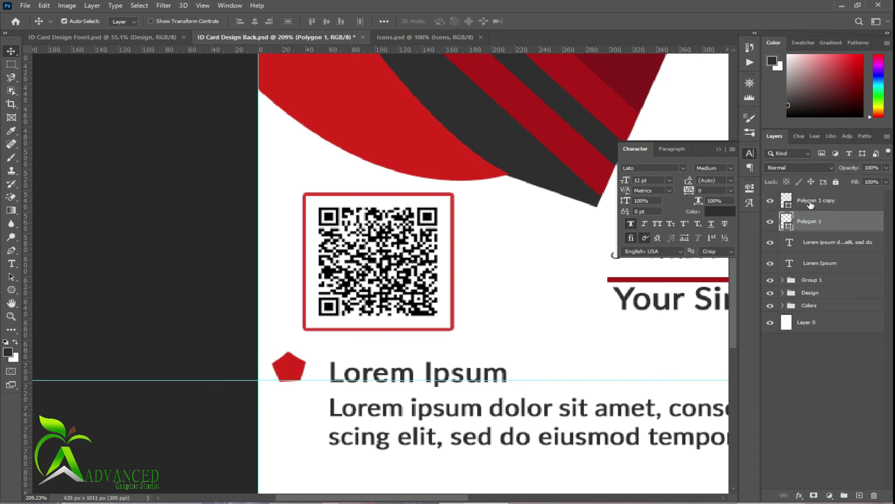
- Recolour the pentagon copy dark grey from the card stripe, with red Polygon 1 above it
shift+click(810, 201)
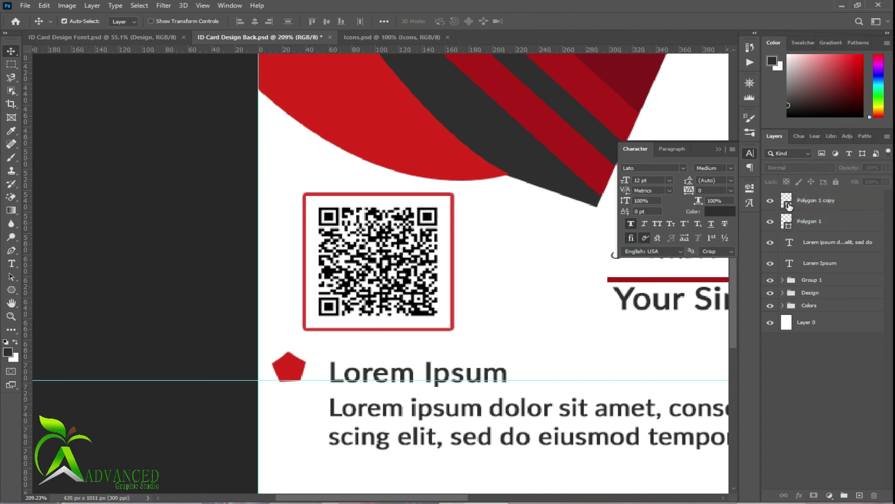
double_click(787, 201)
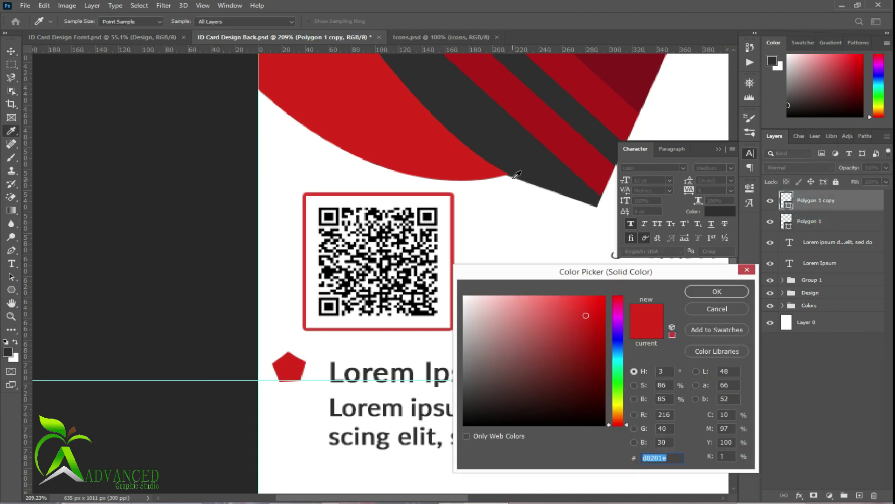
click(517, 175)
click(718, 292)
drag(808, 220, 811, 195)
click(810, 378)
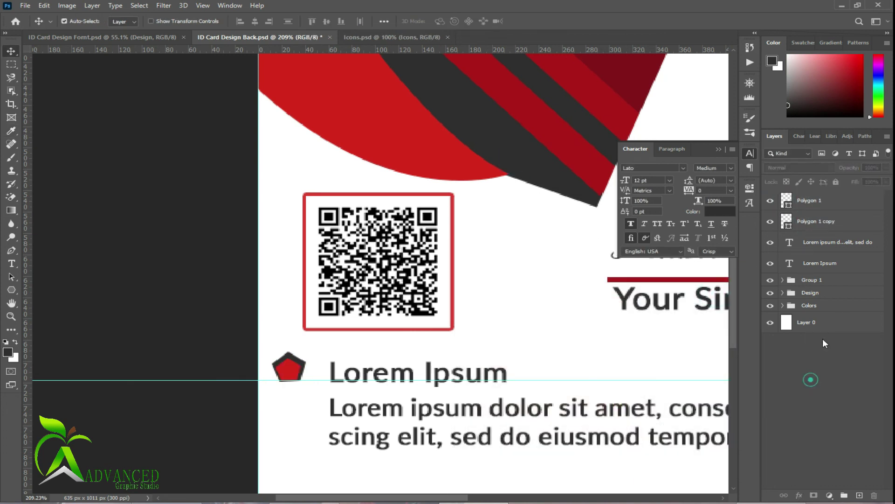
click(814, 223)
shift+click(811, 196)
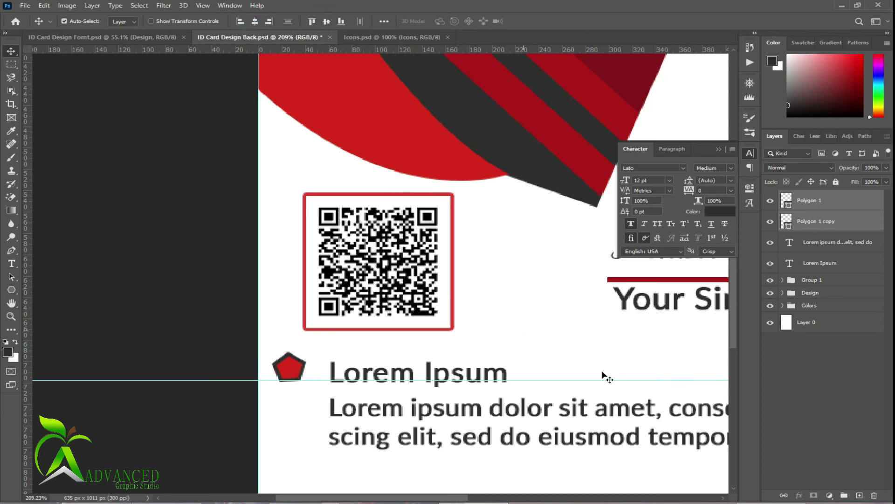
- Add a white Stroke to the red Polygon 1 layer's blending options
click(864, 404)
right_click(825, 223)
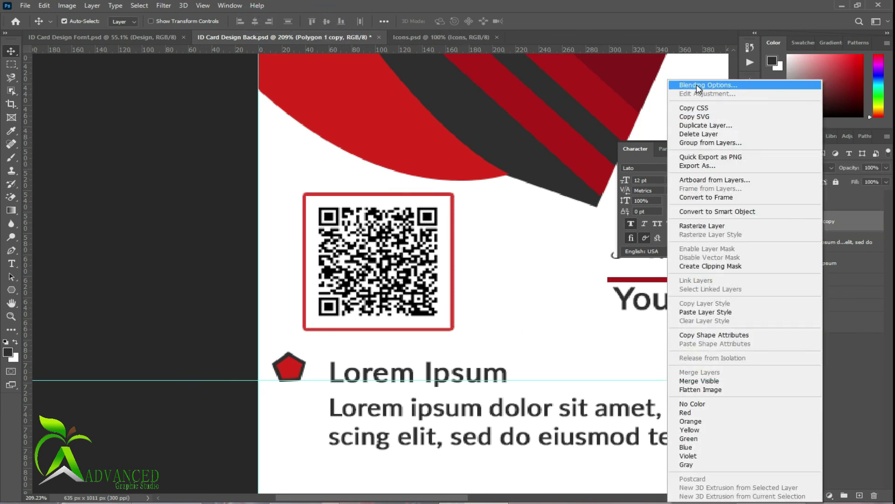
click(696, 85)
click(732, 276)
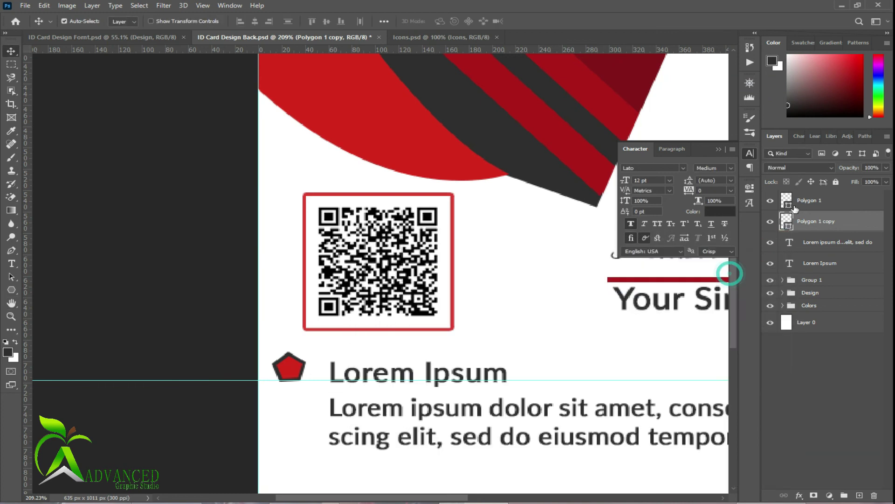
right_click(812, 201)
click(657, 84)
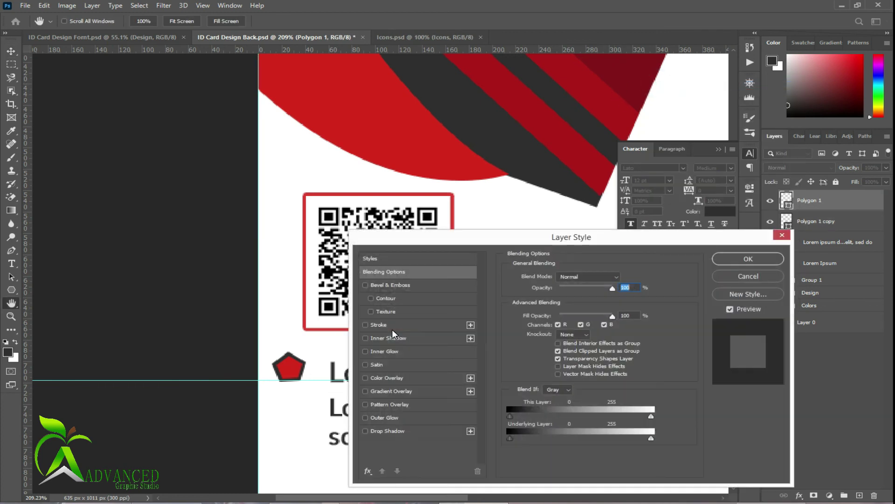
click(366, 326)
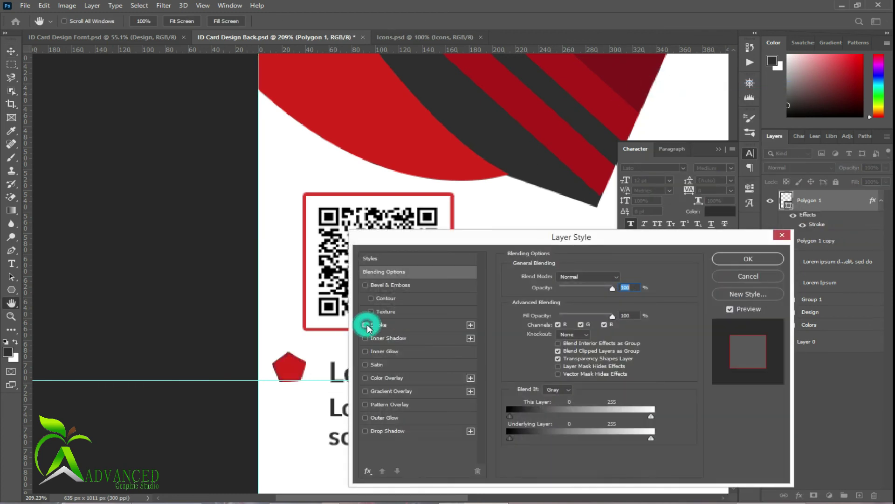
click(407, 326)
click(533, 349)
text(ffffff)
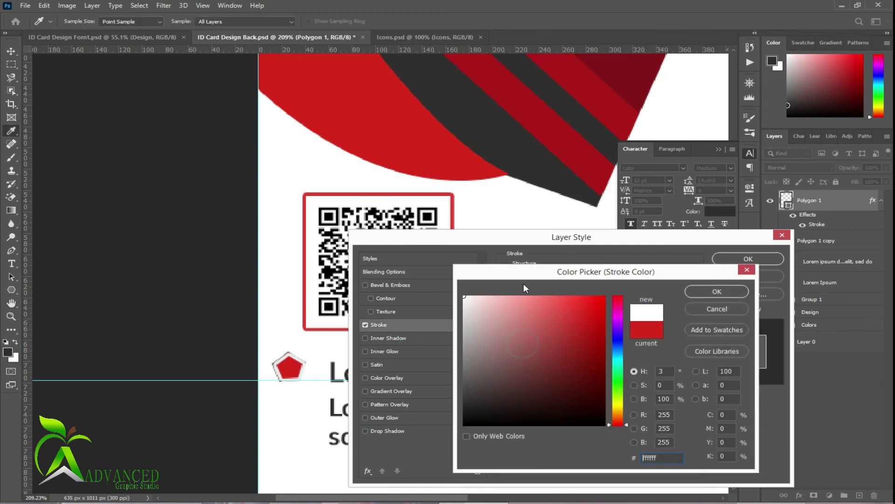
click(717, 290)
- Set the stroke width to 1 px, apply it, and save the card back
double_click(615, 275)
text(1)
click(741, 258)
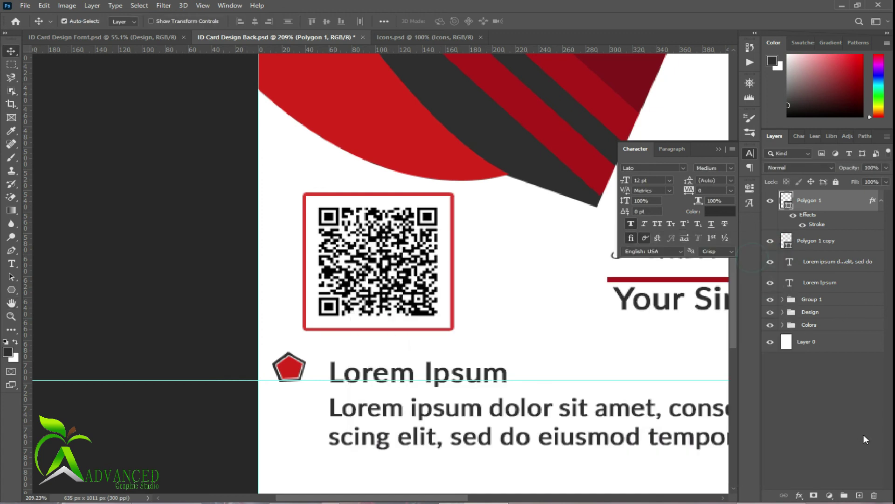
click(881, 200)
click(803, 383)
key(ctrl+s)
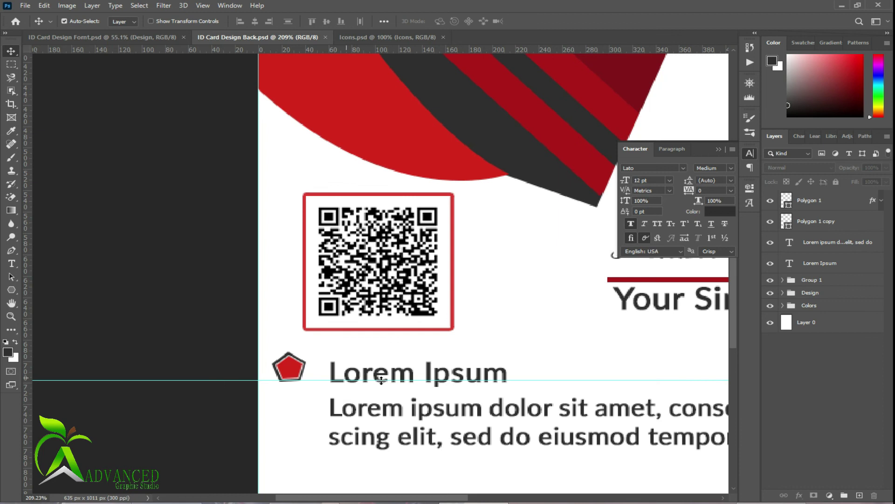
- Nudge the body text up and group both pentagons with both text layers
scroll(382, 380, down, 5)
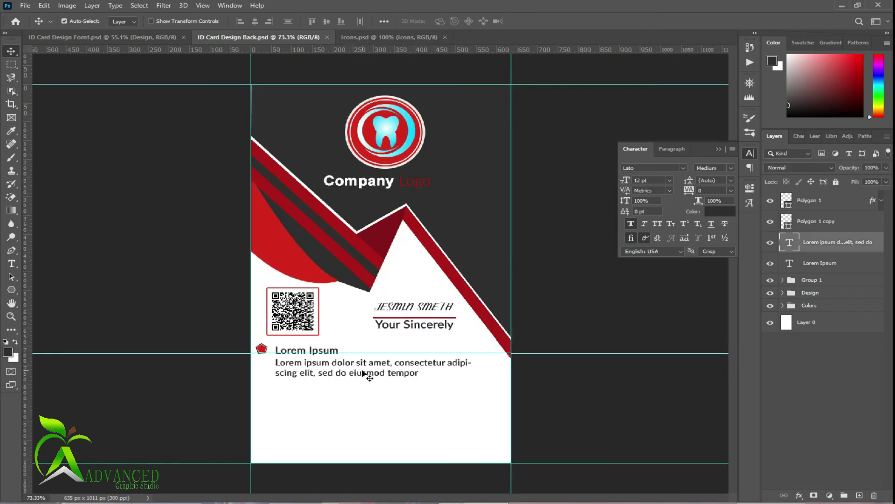
drag(363, 373, 364, 370)
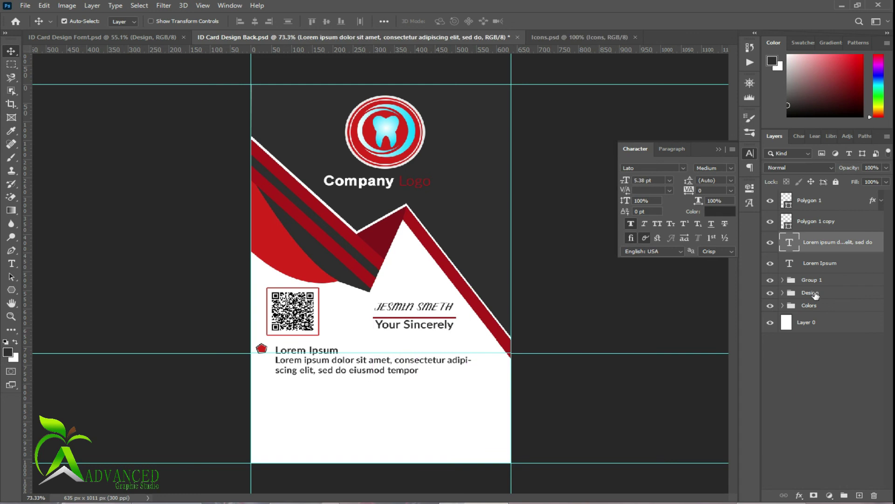
shift+click(831, 264)
shift+click(821, 201)
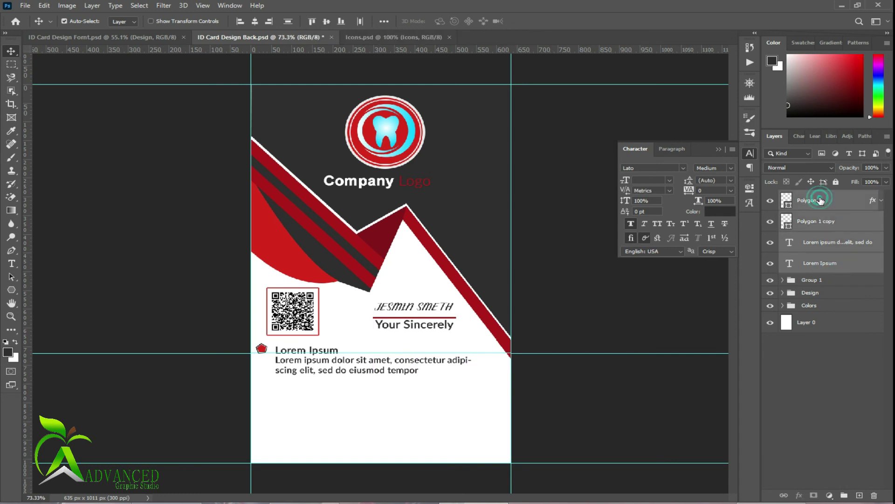
key(ctrl+g)
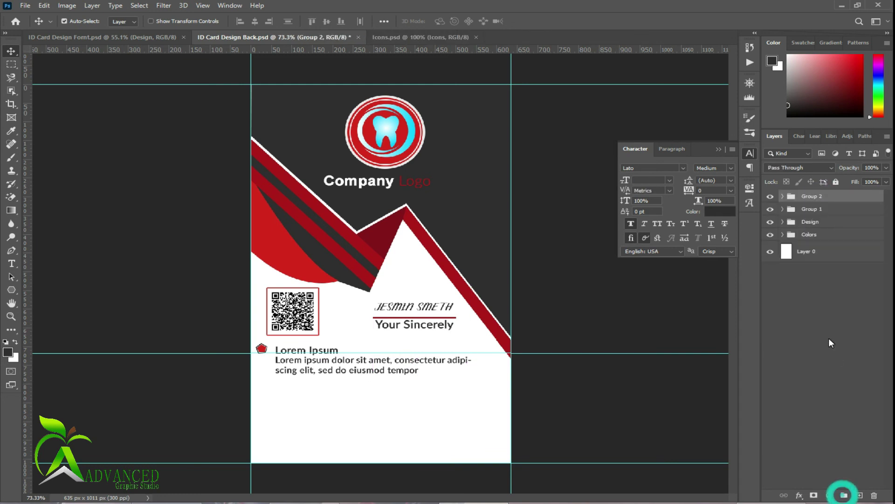
- Duplicate Group 2 twice, stacking the copies below as three Lorem Ipsum items
key(ctrl+j)
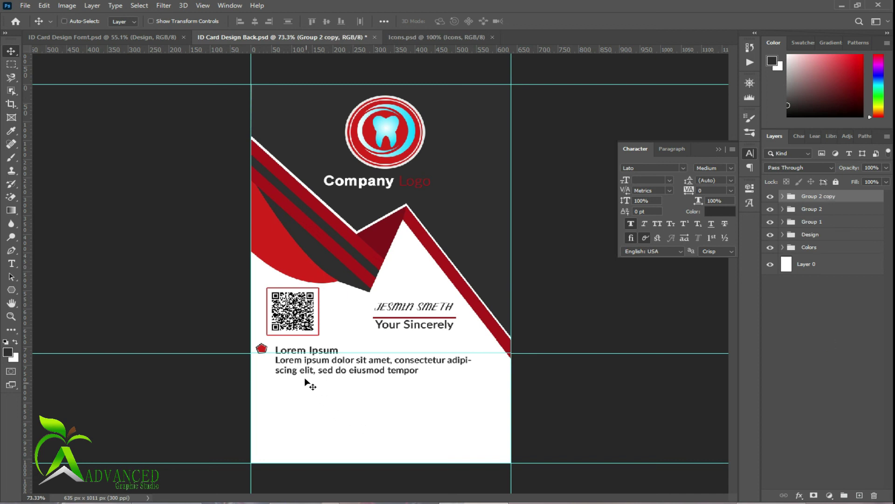
mouse_move(300, 365)
mouse_down()
mouse_move(301, 392)
mouse_move(319, 425)
mouse_up()
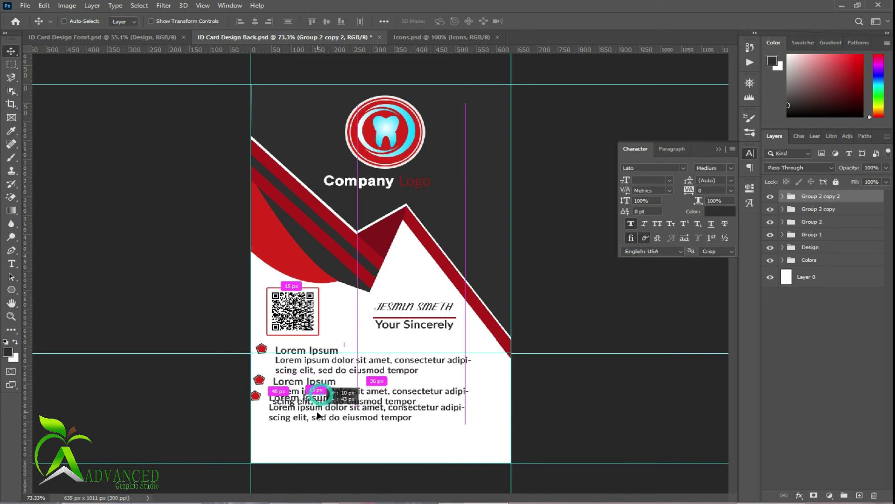
drag(318, 425, 321, 429)
key(ctrl)
click(850, 355)
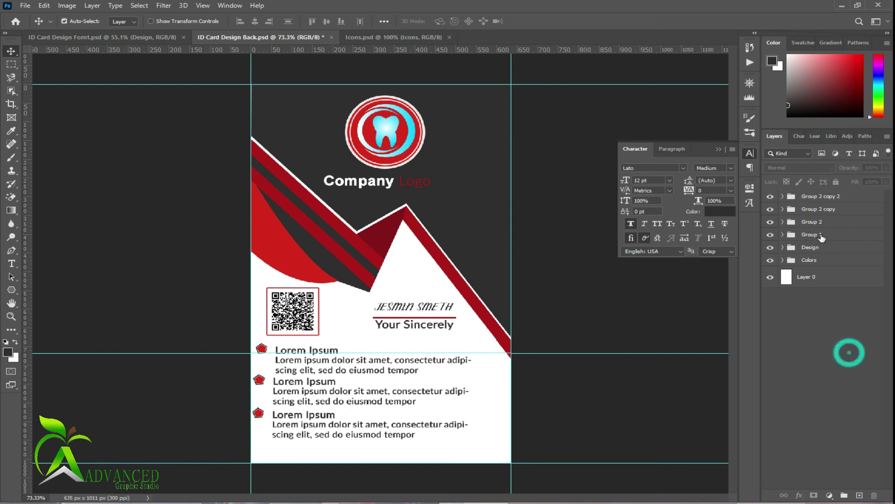
click(812, 222)
shift+click(815, 198)
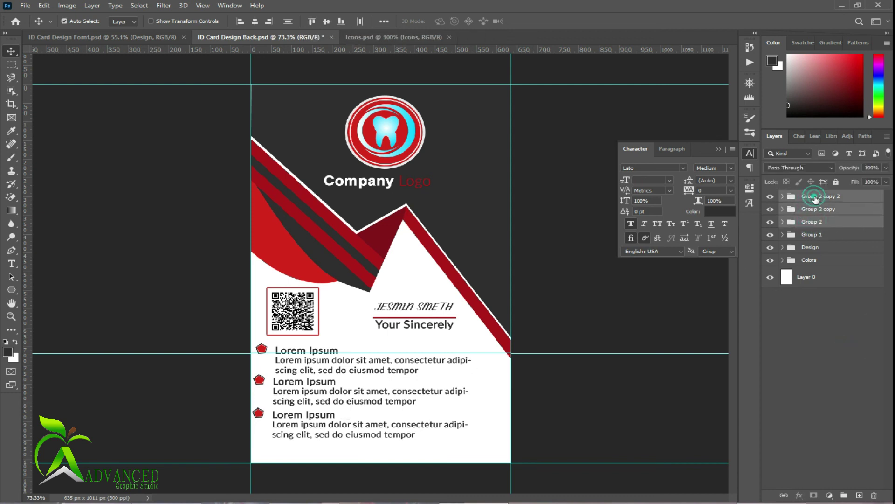
- Left-align the three bullet groups, shift them right, and scale them to about 93%
click(239, 21)
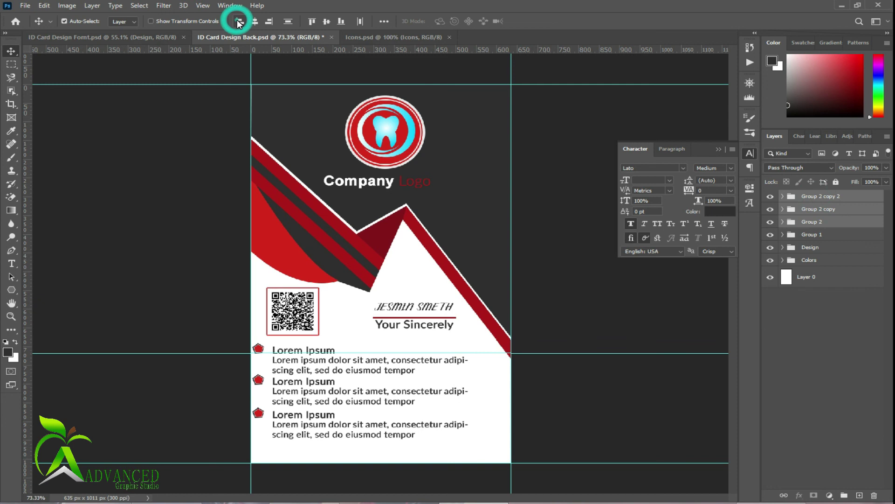
drag(316, 385, 332, 391)
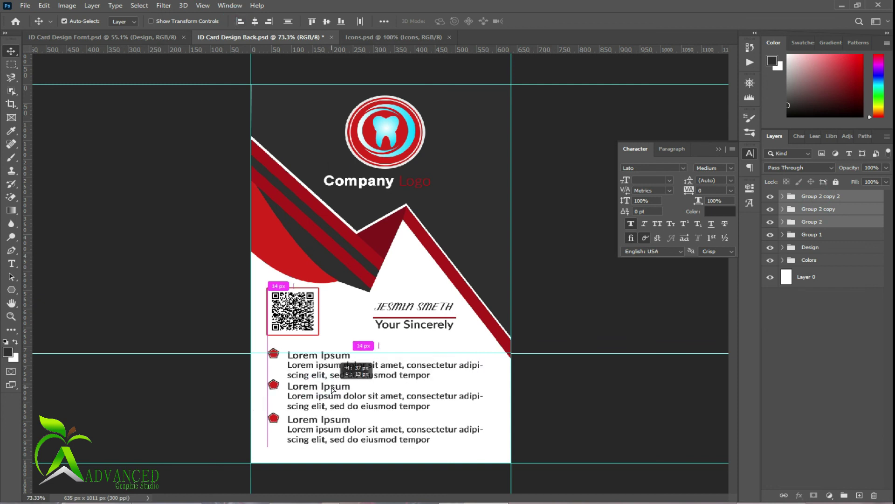
key(ctrl+t)
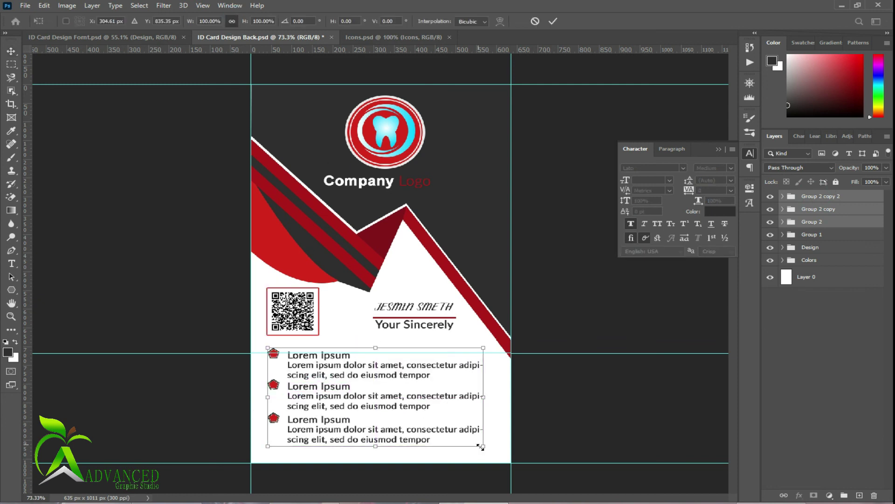
drag(481, 447, 468, 439)
drag(365, 386, 372, 393)
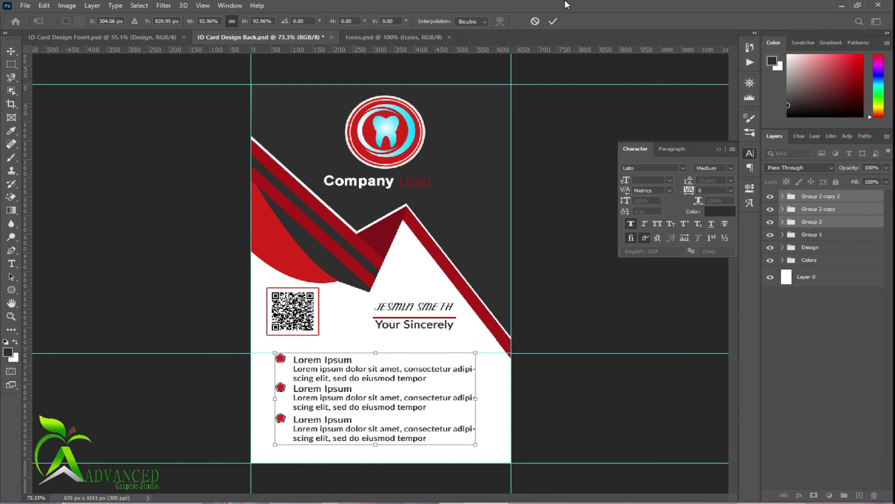
click(553, 21)
- Save the card back and switch to the ID Card Design Front.psd document
key(ctrl+minus)
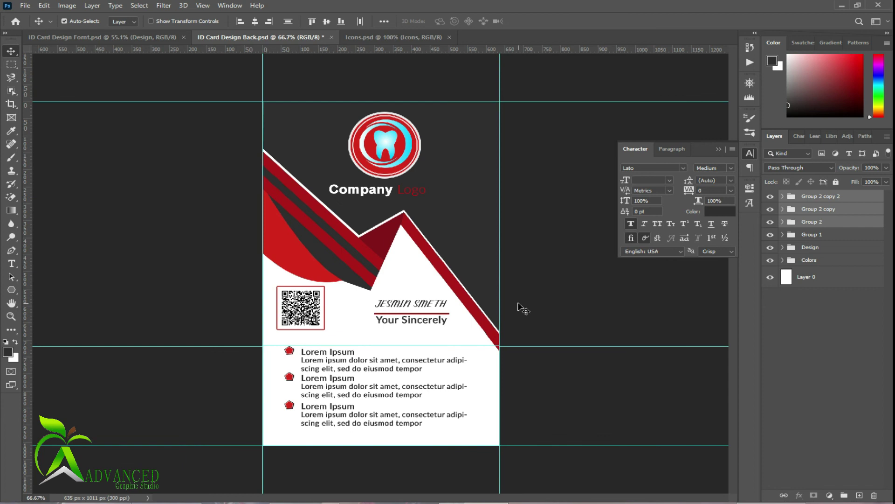
click(816, 359)
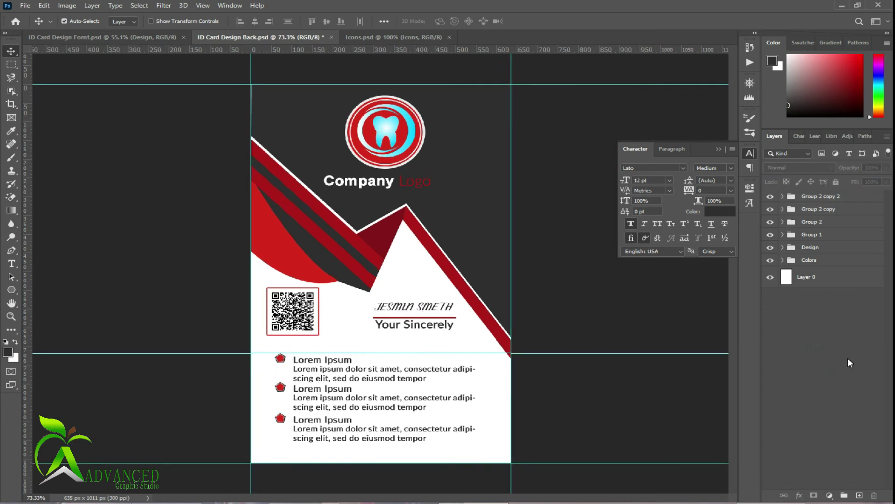
key(ctrl+s)
click(718, 149)
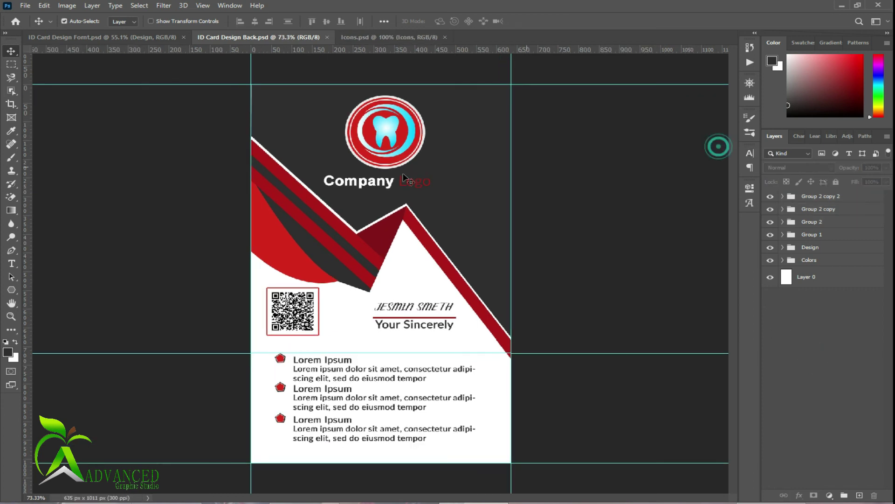
click(95, 37)
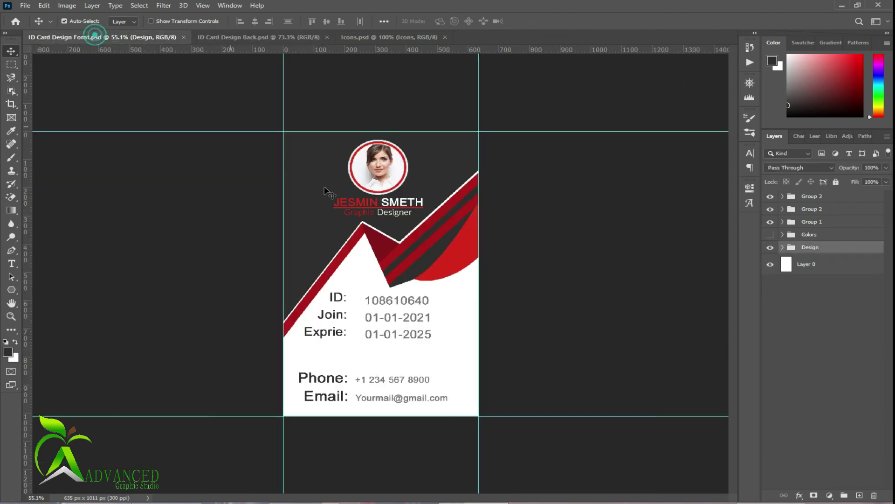